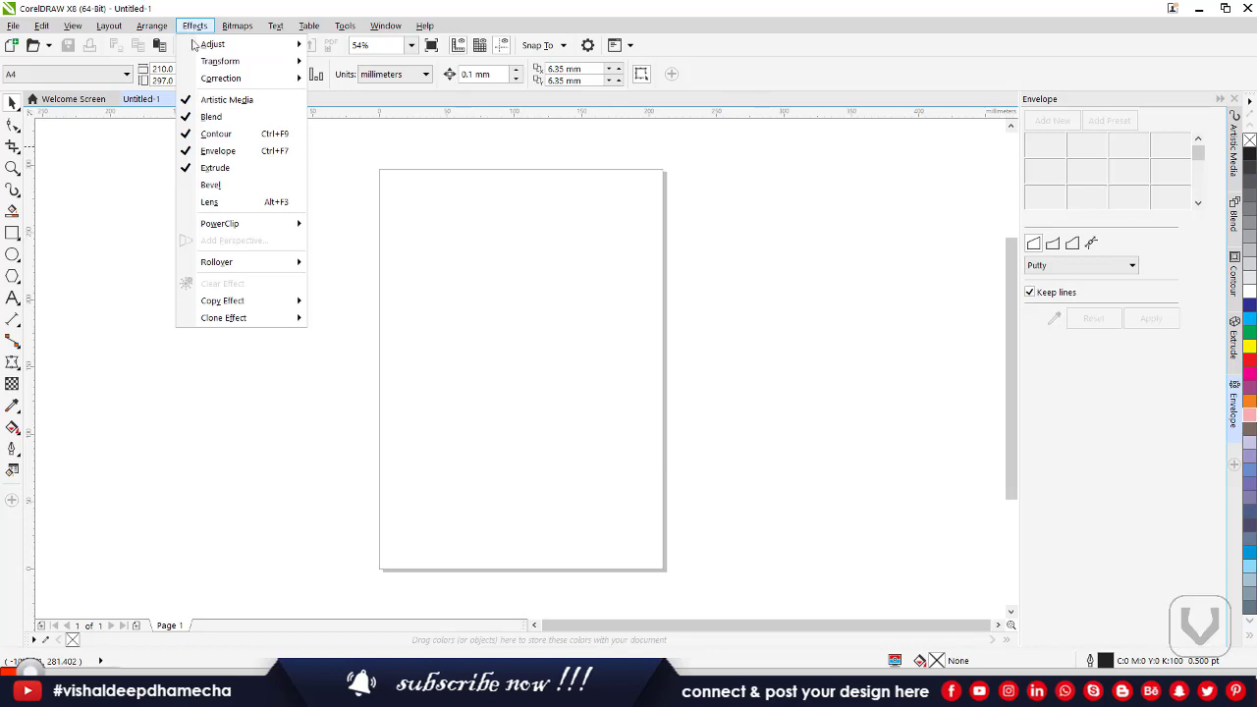
# Close the Artistic Media, Blend, Envelope, Contour and Extrude dockers to clear the workspace beside the page
pyautogui.click(205, 98)
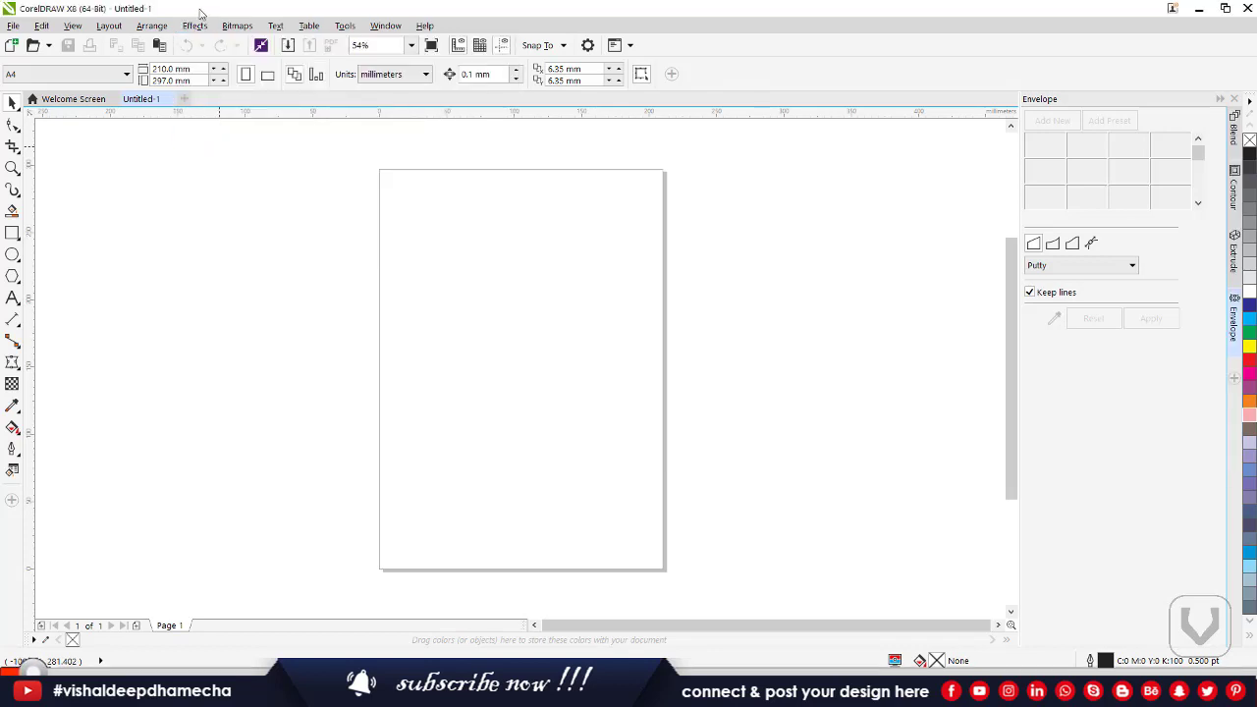
pyautogui.click(198, 24)
pyautogui.click(210, 116)
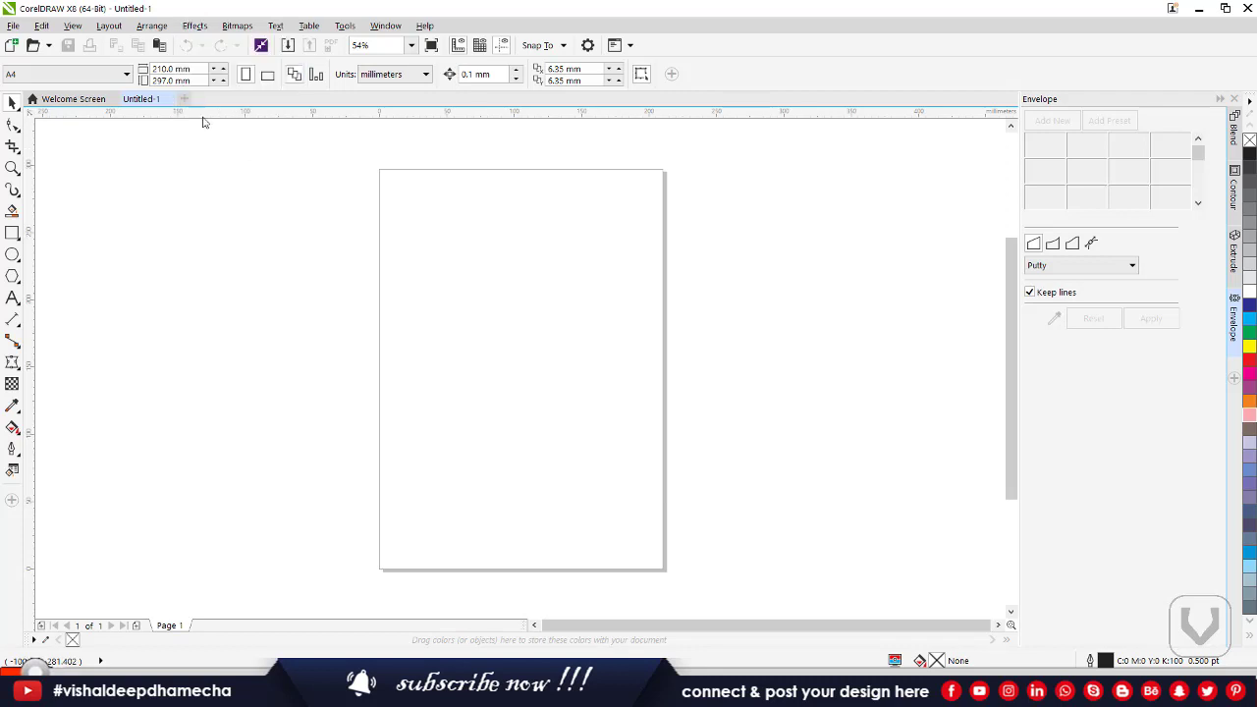
pyautogui.click(197, 28)
pyautogui.click(210, 150)
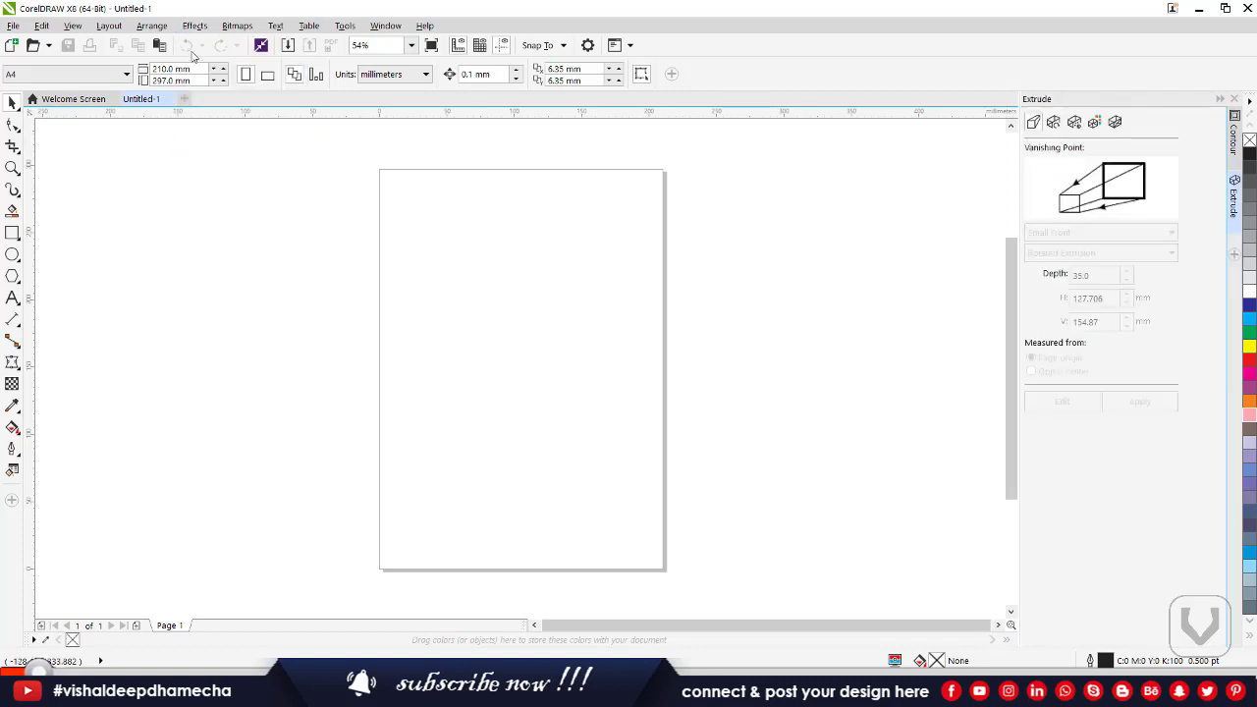
pyautogui.click(195, 26)
pyautogui.click(215, 133)
pyautogui.click(197, 28)
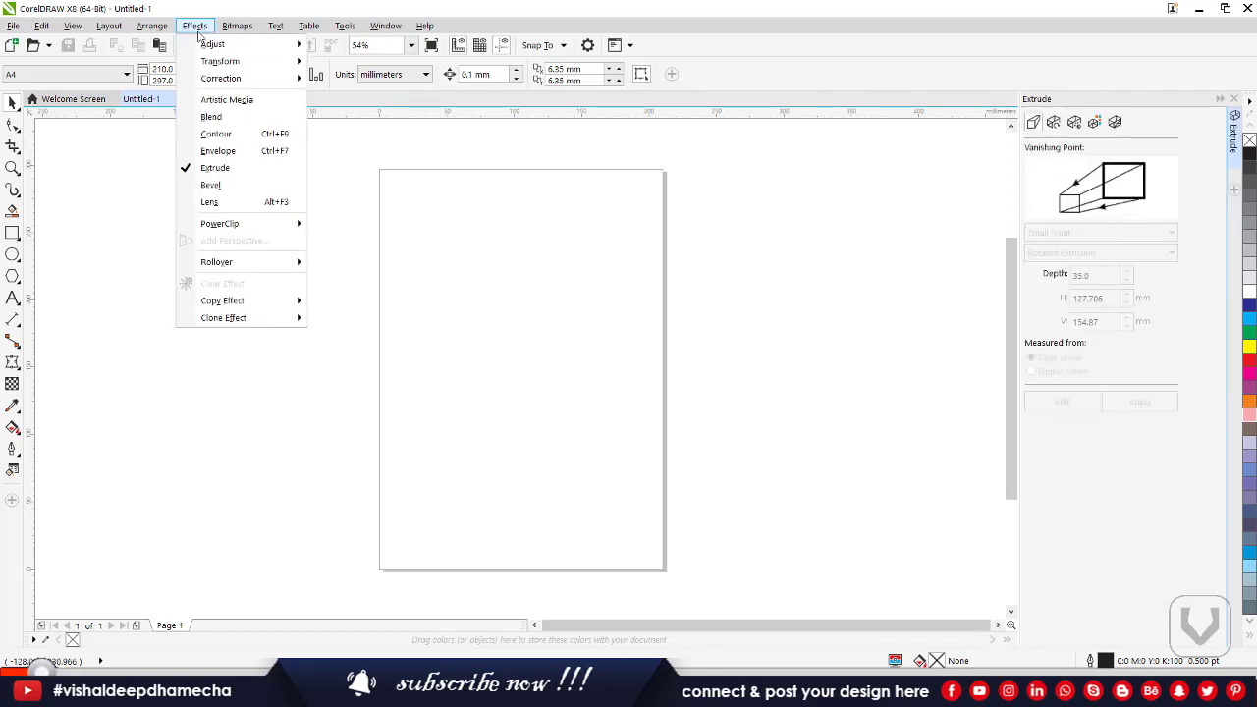
pyautogui.click(202, 165)
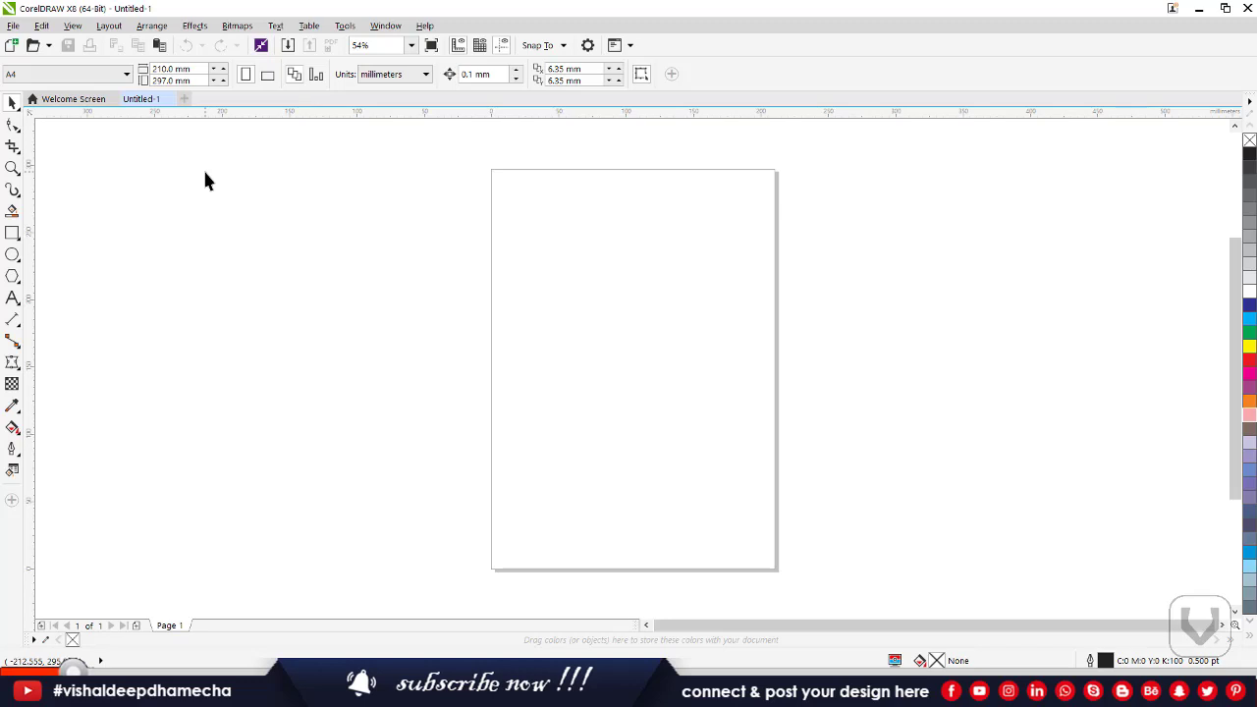
# Import the purple-background shutterstock photo from the desktop and center it on the page
pyautogui.press('super+d')
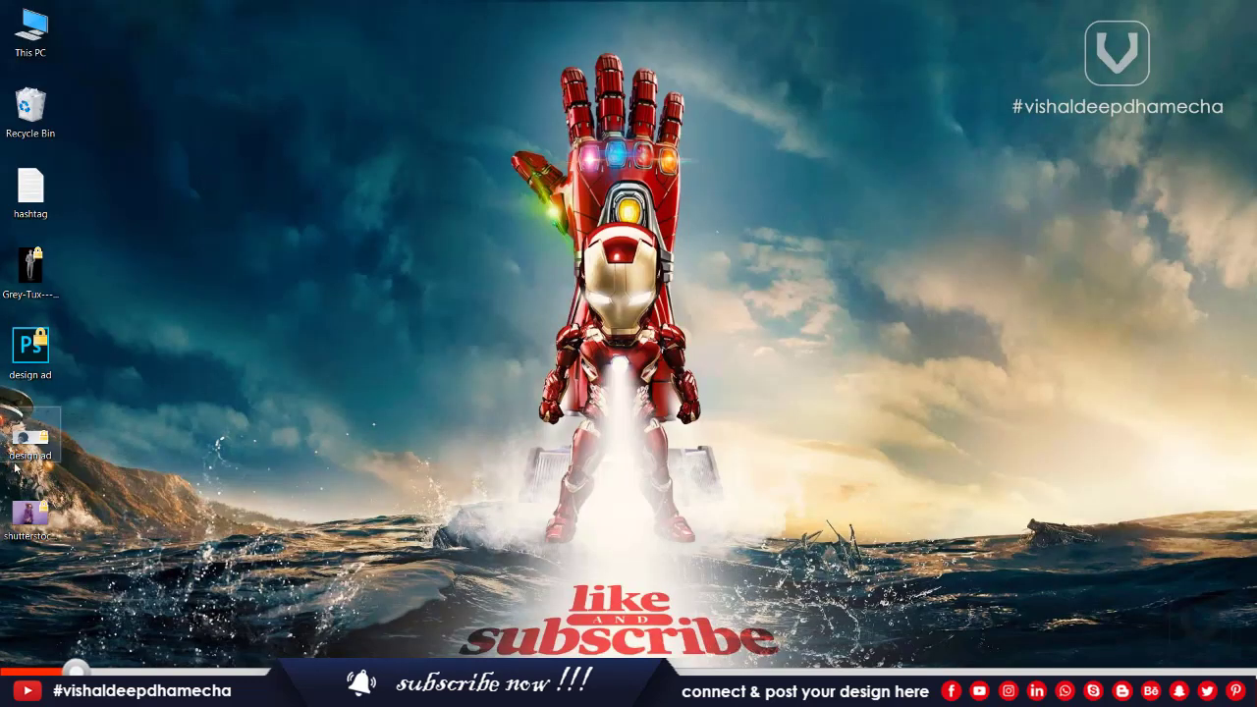
pyautogui.moveTo(28, 512); pyautogui.dragTo(668, 376)
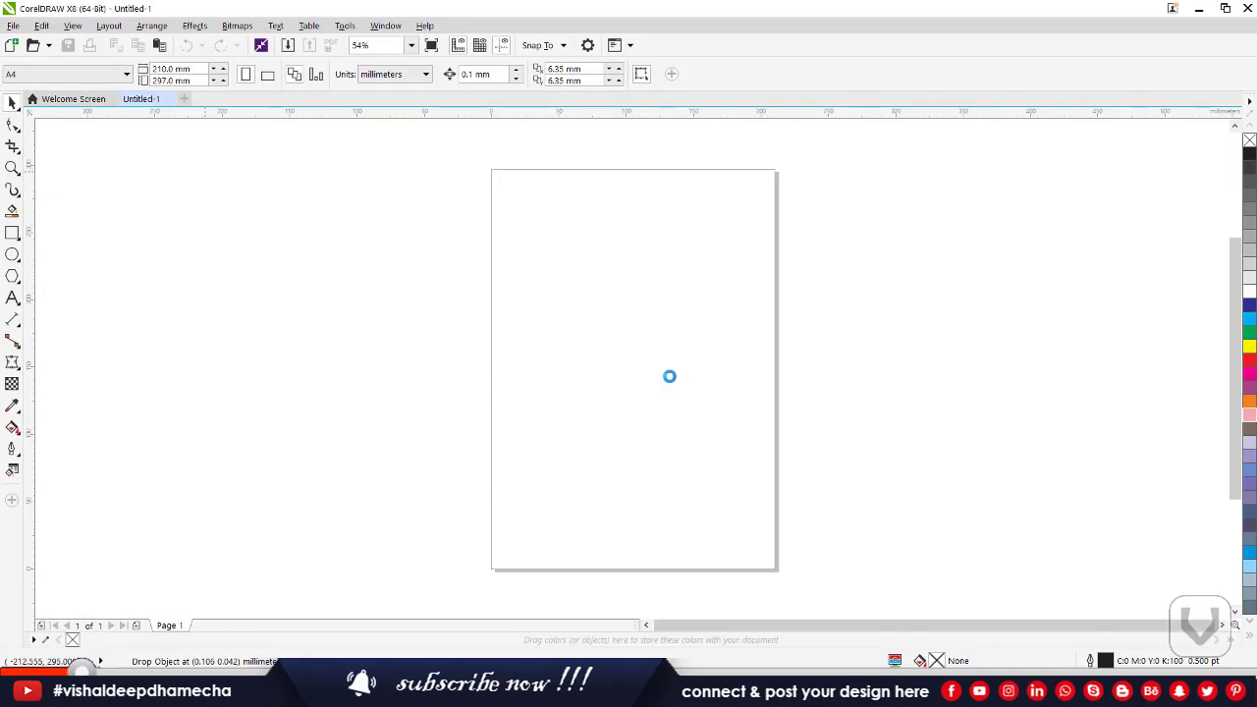
pyautogui.press('p')
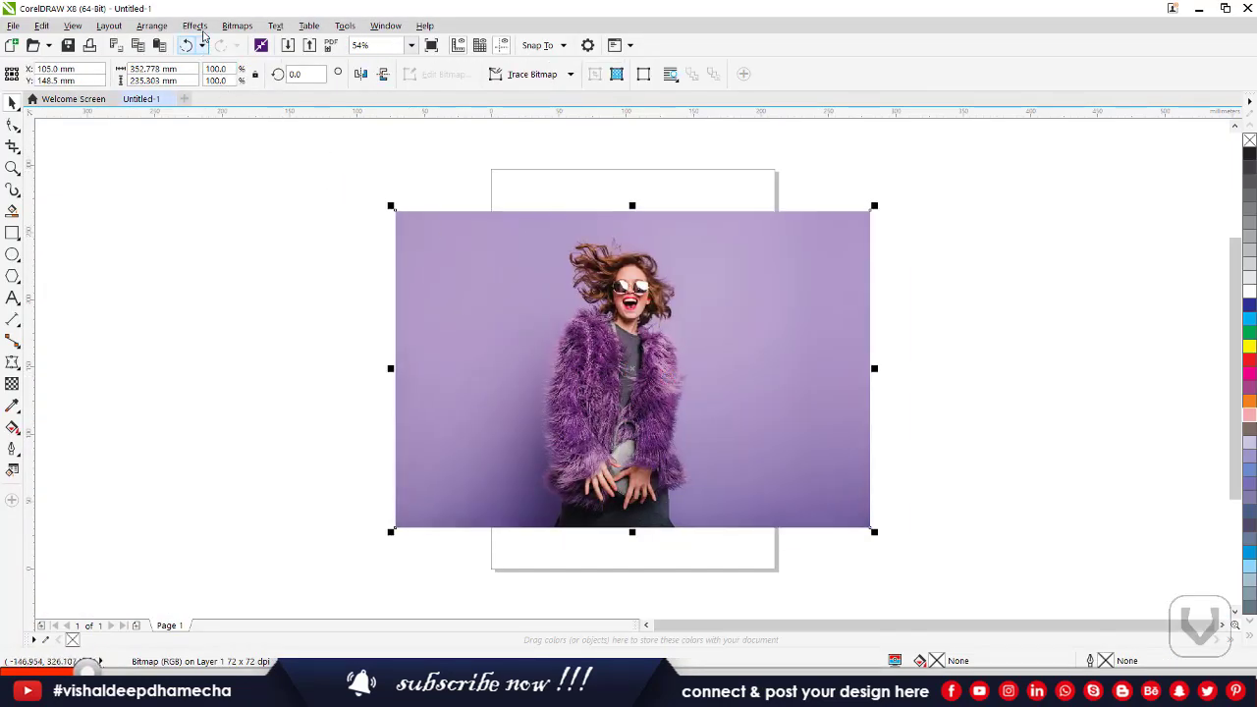
# Open the Contrast Enhancement adjustment for the selected photo and move its dialog away from the woman in the picture
pyautogui.click(199, 28)
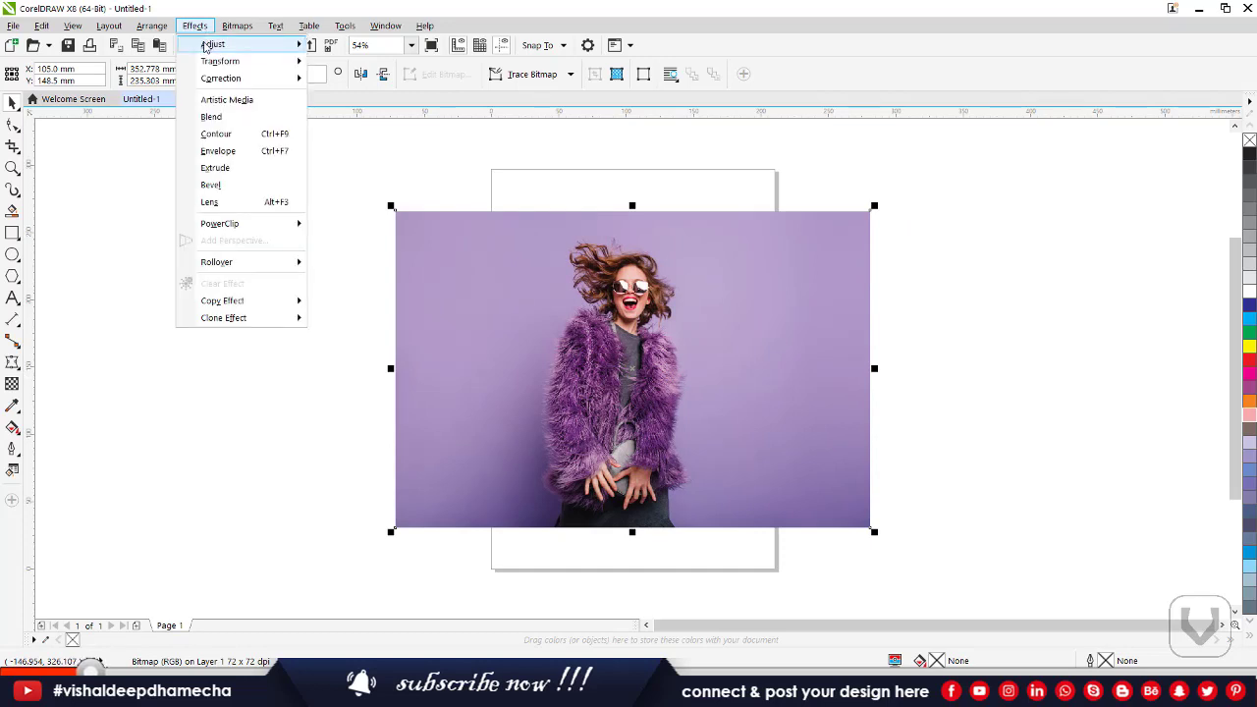
pyautogui.moveTo(205, 46)
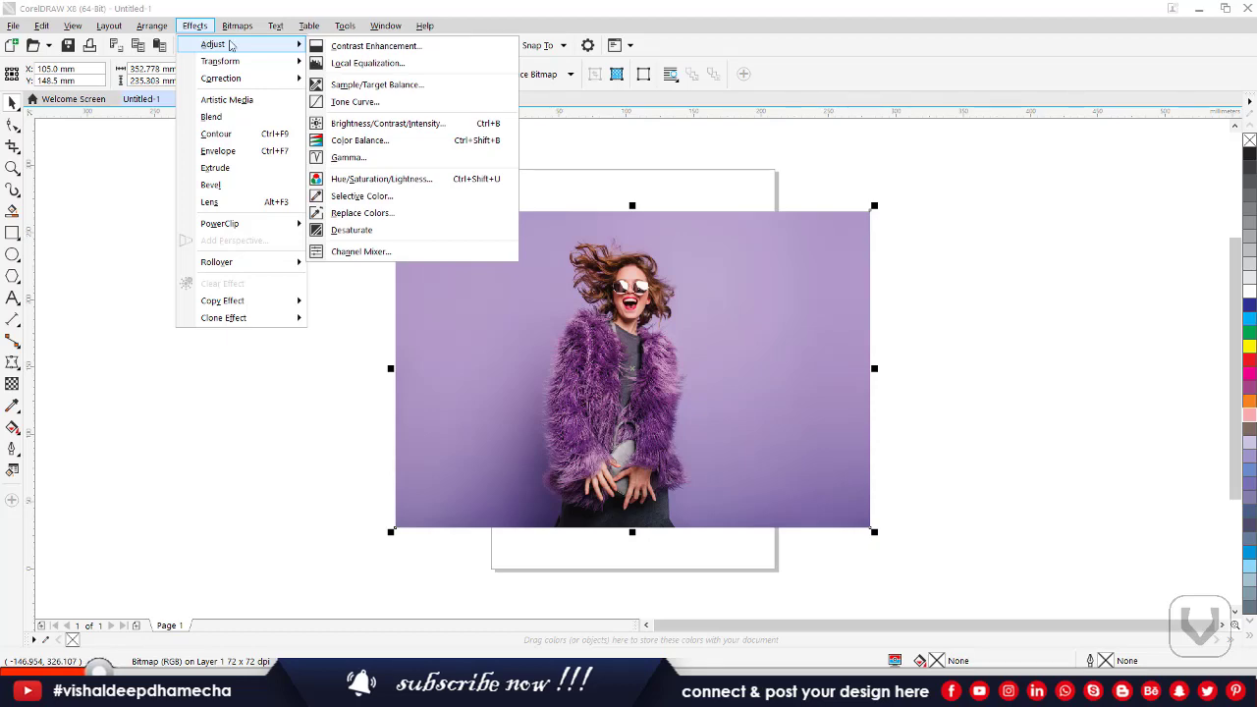
pyautogui.click(308, 25)
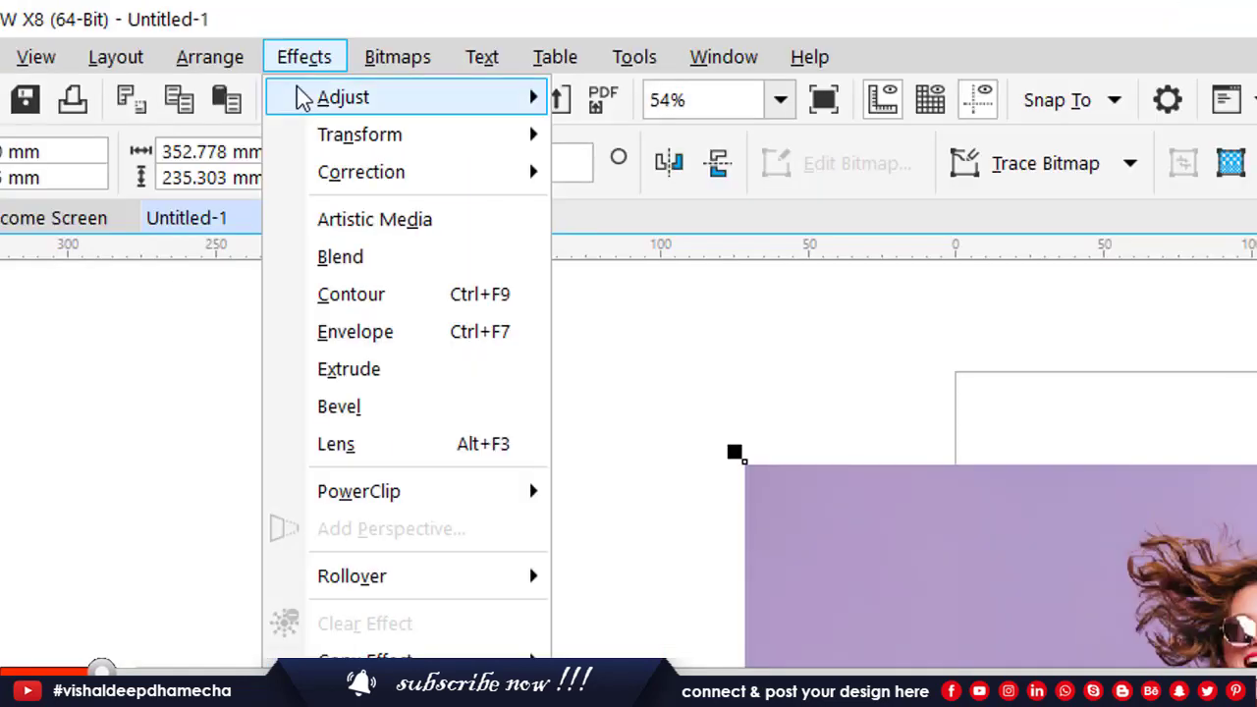
pyautogui.moveTo(246, 49)
pyautogui.click(580, 103)
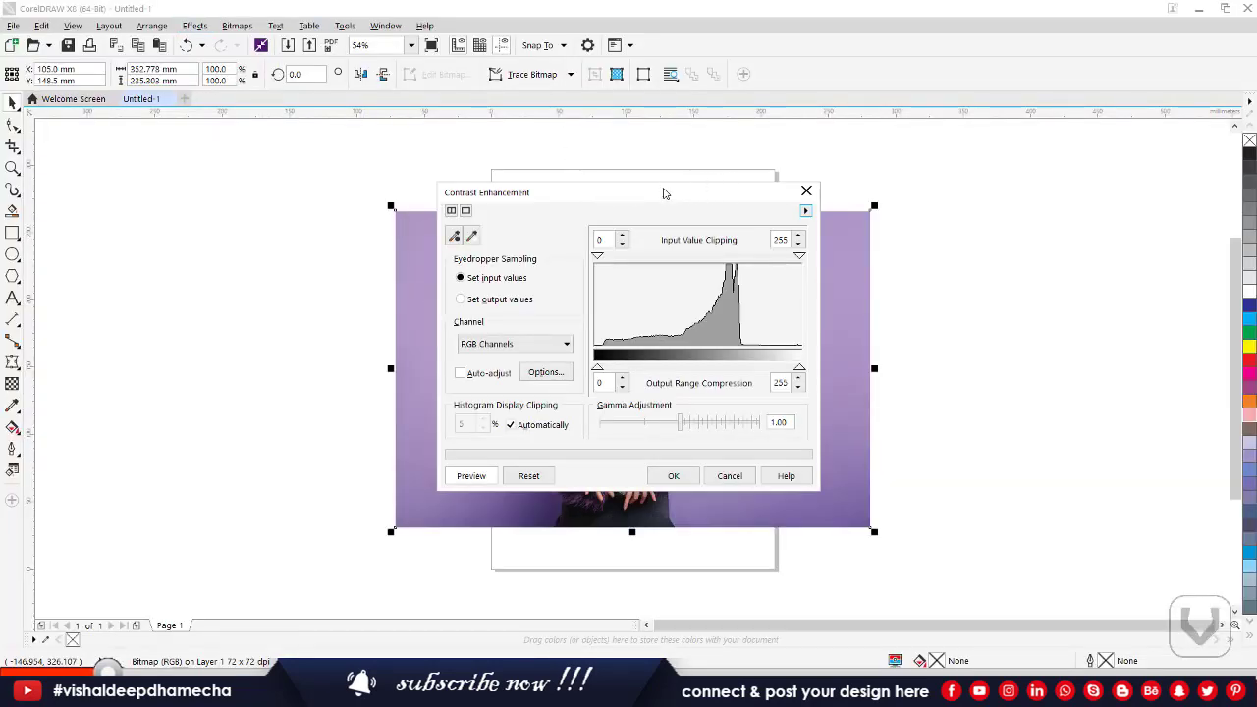
pyautogui.moveTo(665, 191); pyautogui.dragTo(963, 166)
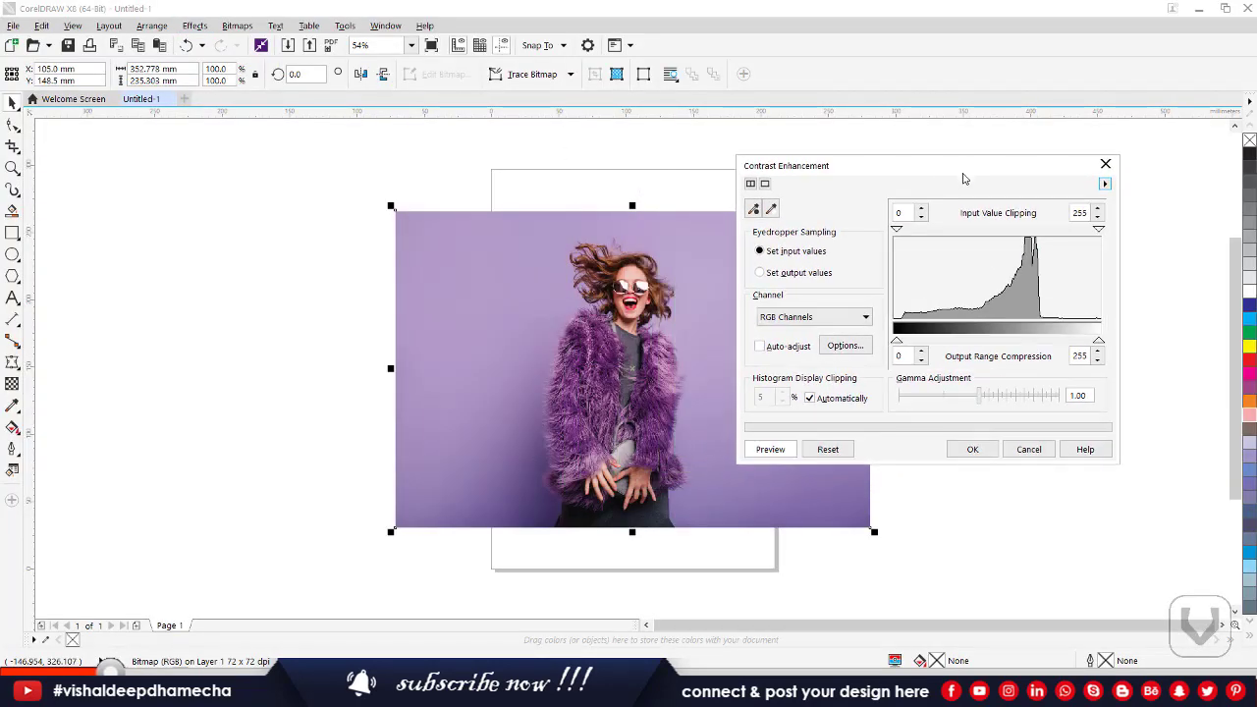
# Preview a Blue Channel adjustment with the upper output range at 81 and the lower input clipping at 103
pyautogui.click(788, 319)
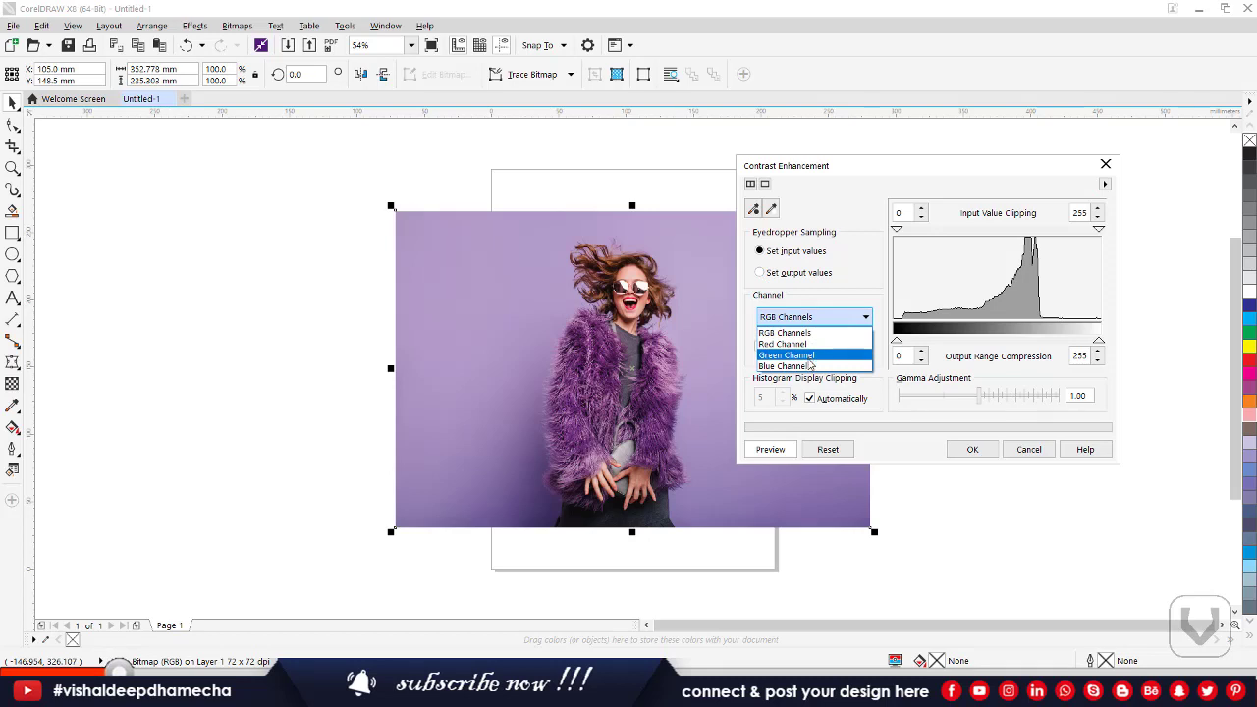
pyautogui.click(522, 181)
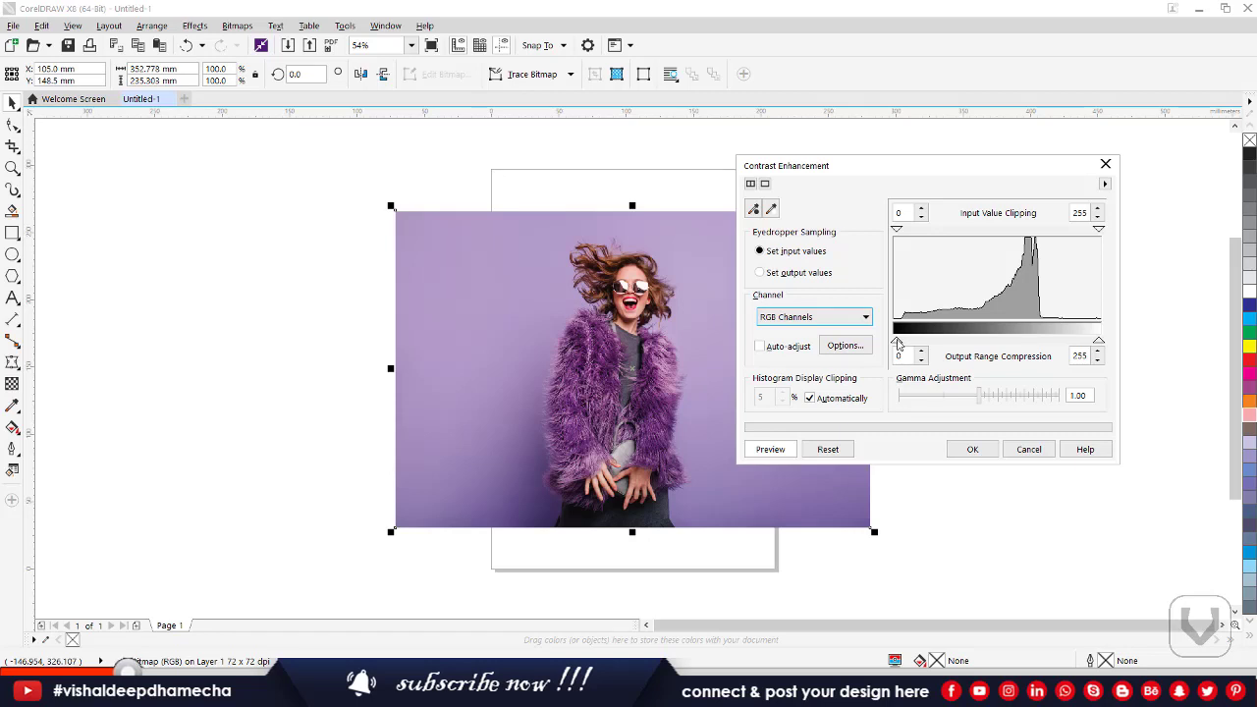
pyautogui.click(824, 319)
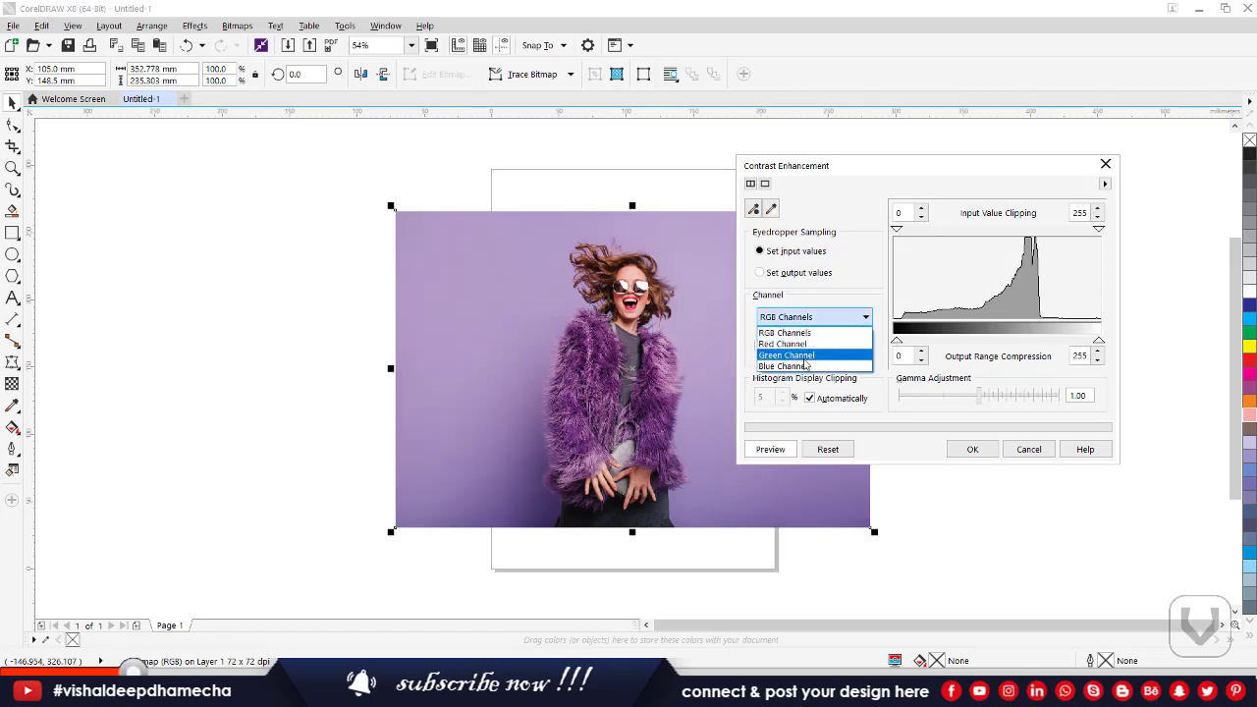
pyautogui.click(805, 365)
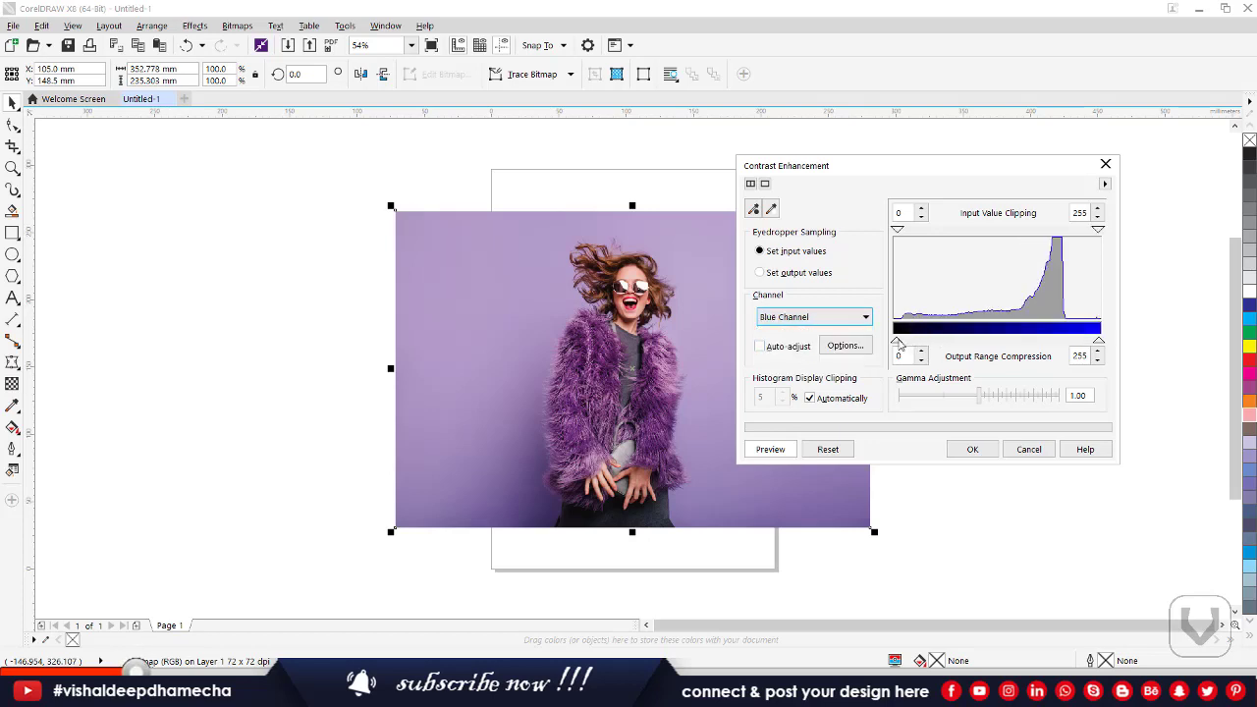
pyautogui.moveTo(899, 343)
pyautogui.mouseDown()
pyautogui.moveTo(972, 338)
pyautogui.moveTo(894, 324)
pyautogui.mouseUp()
pyautogui.click(767, 449)
pyautogui.moveTo(1099, 344); pyautogui.dragTo(960, 339)
pyautogui.moveTo(896, 230); pyautogui.dragTo(977, 230)
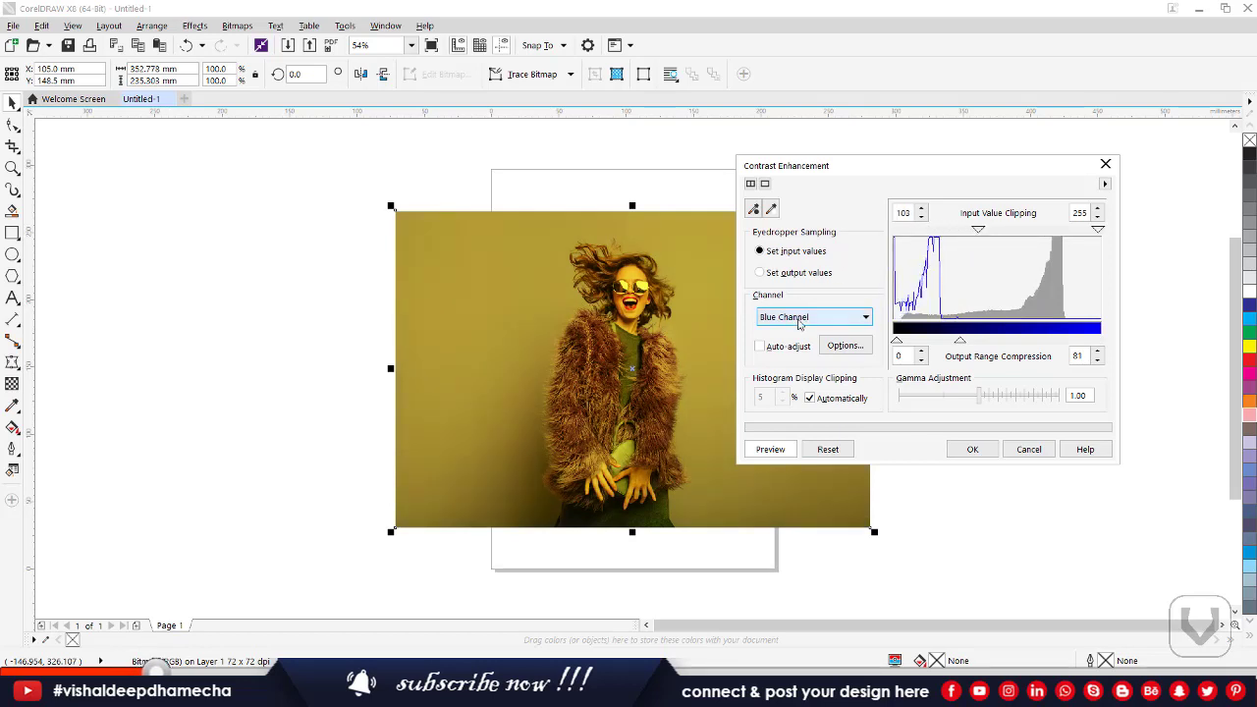
# Set the lower output range compression of the Green Channel to 61
pyautogui.click(798, 324)
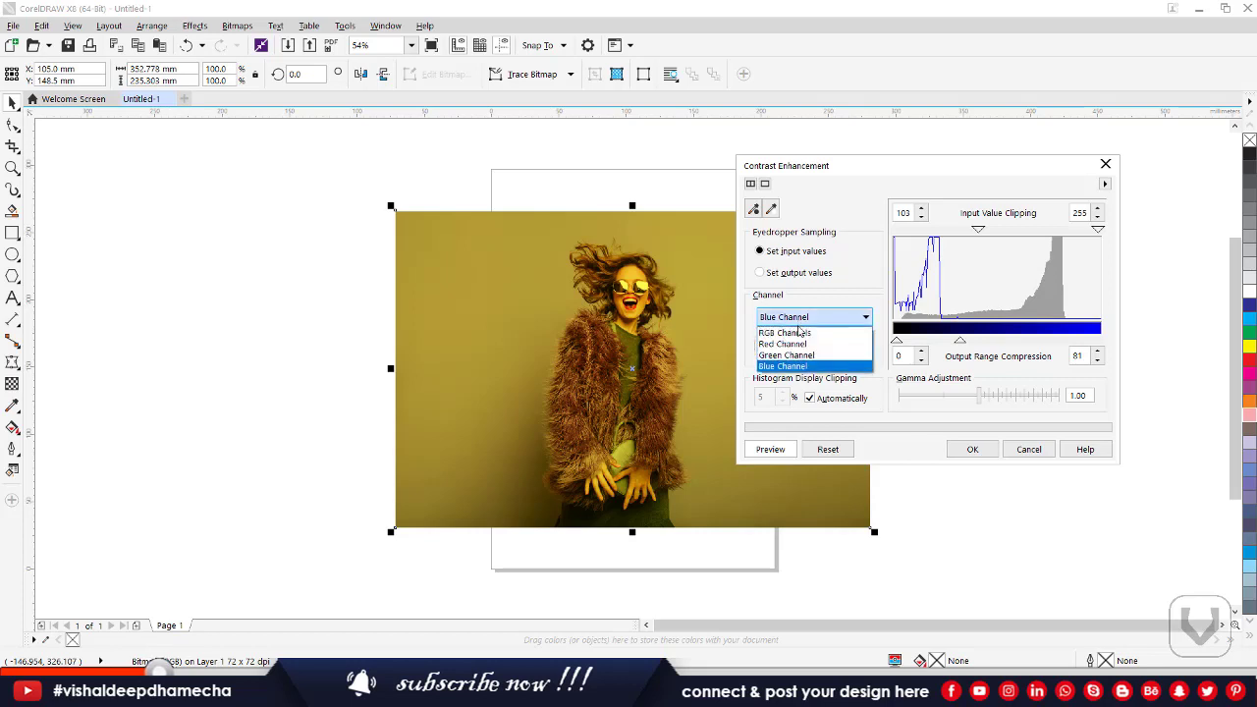
pyautogui.click(801, 358)
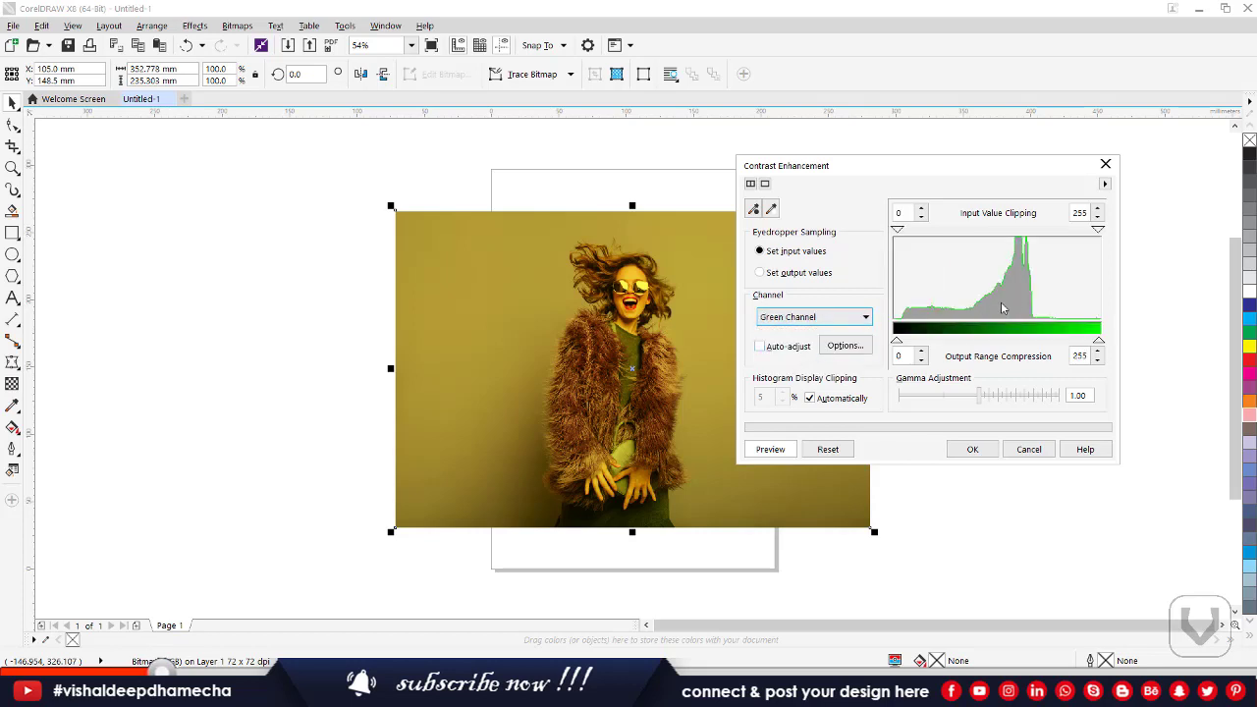
pyautogui.moveTo(895, 343); pyautogui.dragTo(944, 343)
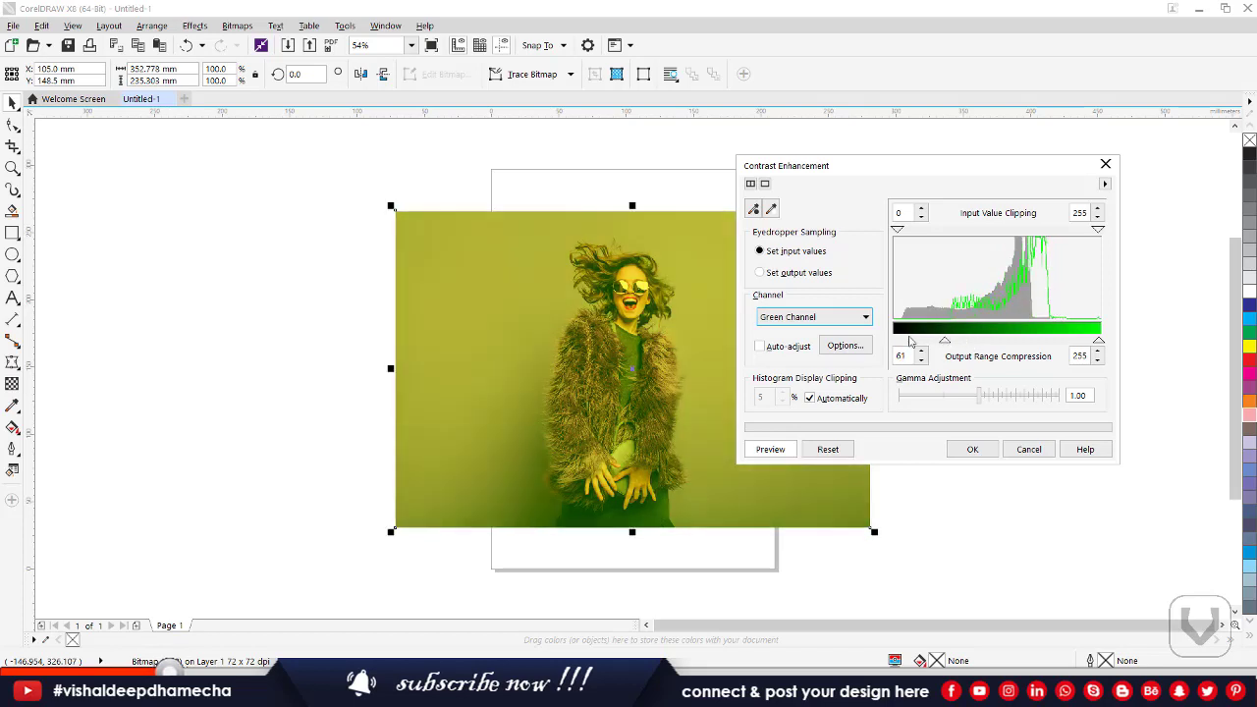
# Set the lower output range compression of the Red Channel to 108
pyautogui.click(837, 320)
pyautogui.click(812, 341)
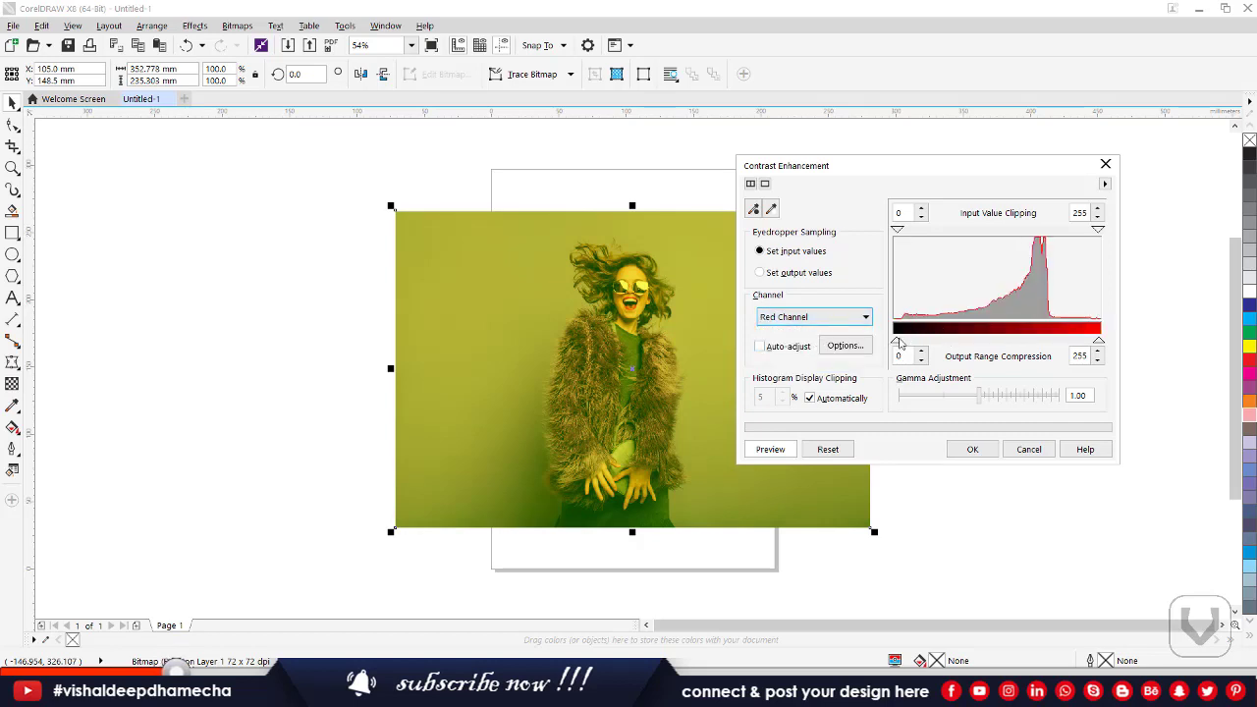
pyautogui.moveTo(897, 342); pyautogui.dragTo(985, 346)
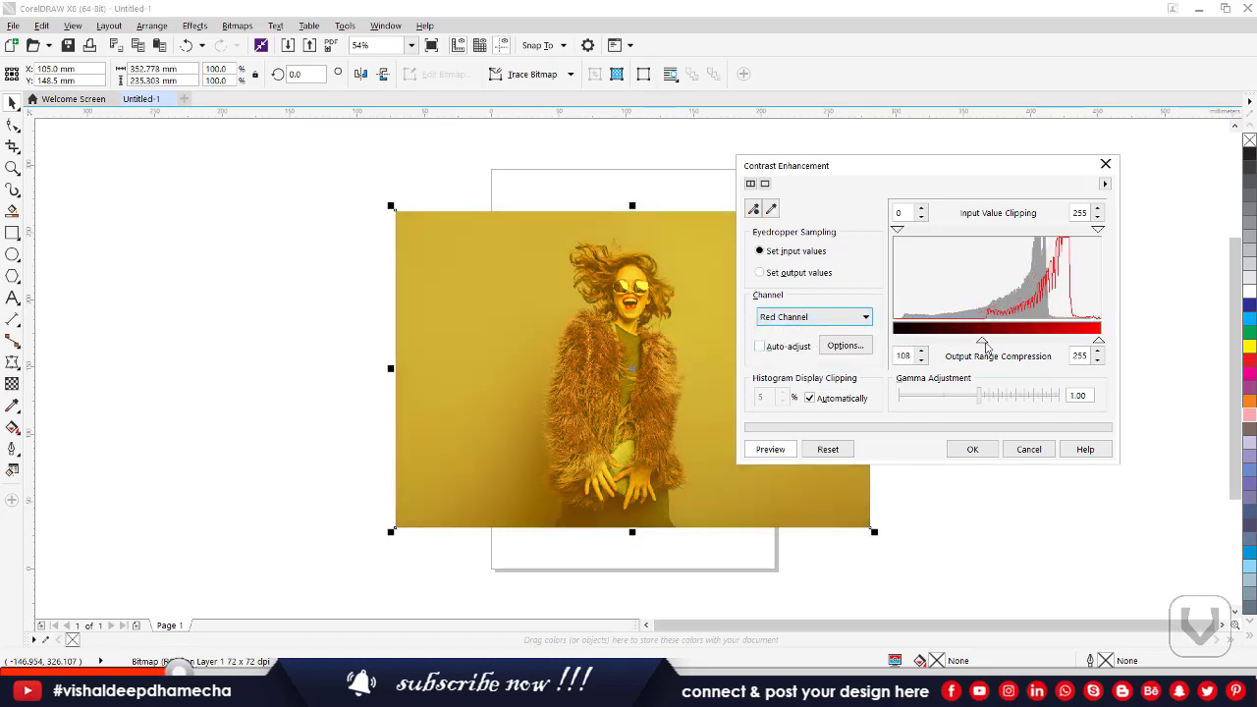
# Switch back to the combined RGB Channels and set their lower output range compression to 100
pyautogui.click(850, 322)
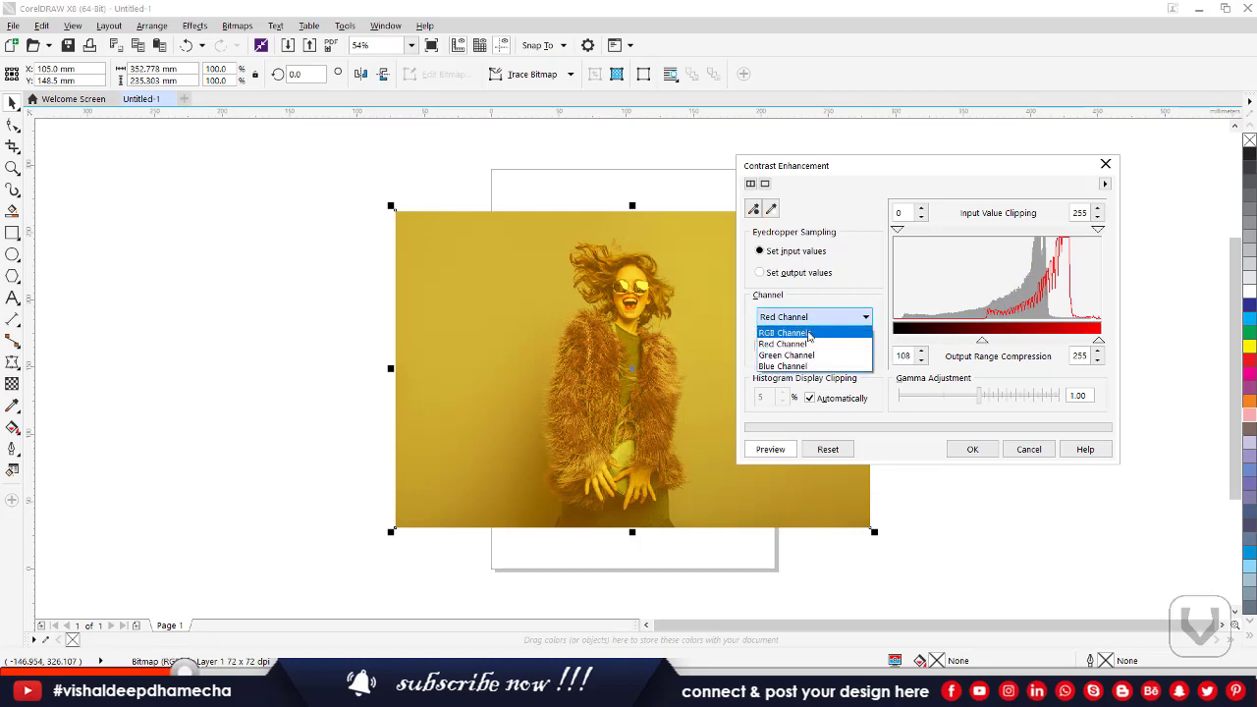
pyautogui.click(808, 334)
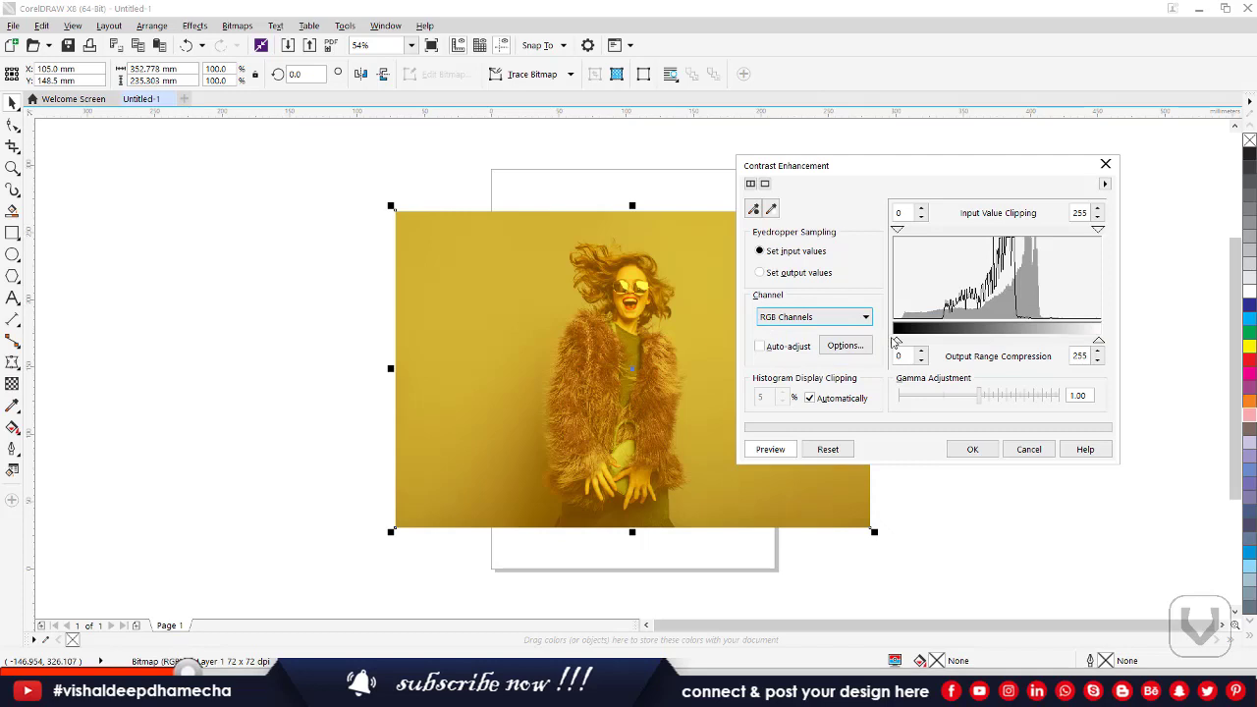
pyautogui.moveTo(897, 341); pyautogui.dragTo(978, 339)
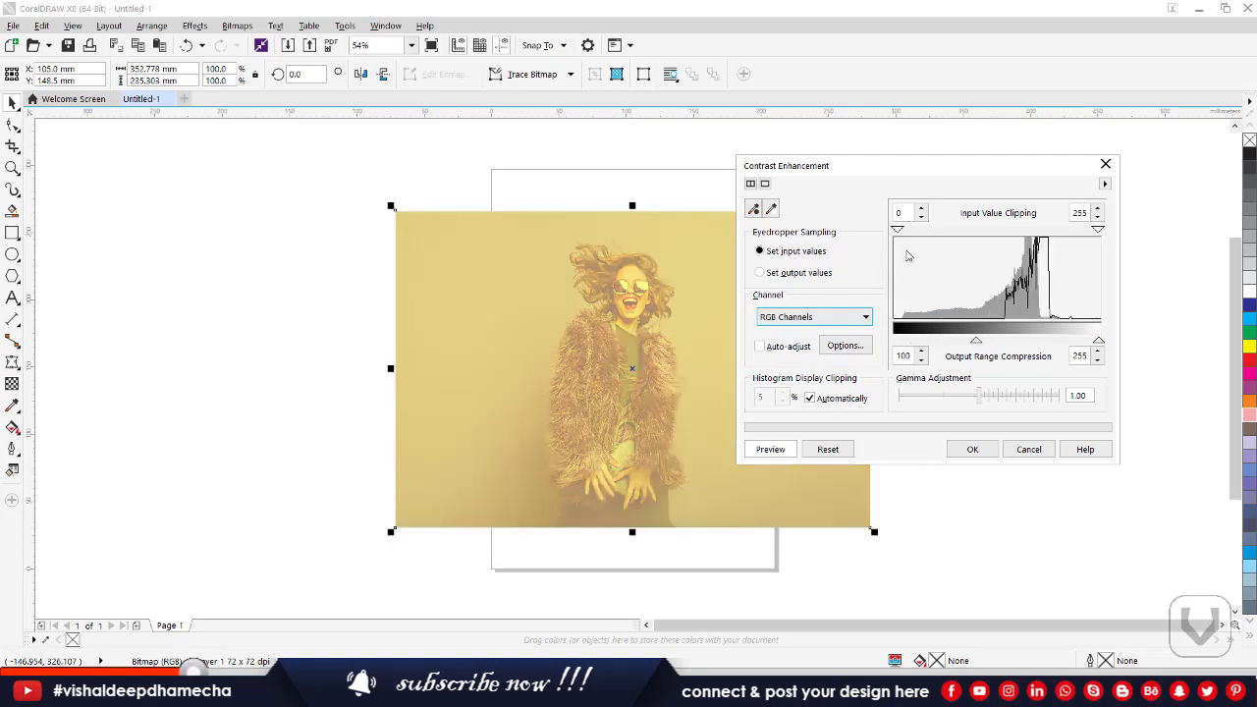
# Set the input value clipping of the RGB Channels to 76 at the lower end and 221 at the upper end
pyautogui.moveTo(896, 230); pyautogui.dragTo(962, 232)
pyautogui.click(921, 217)
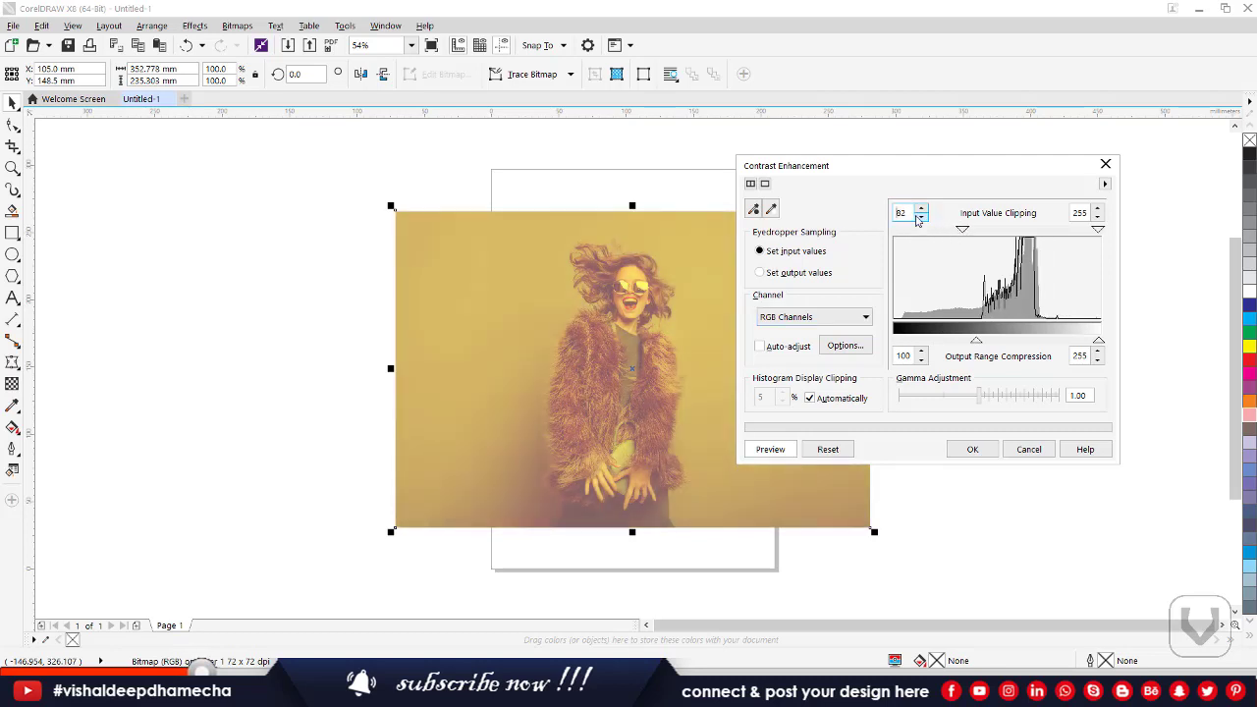
pyautogui.click(921, 217)
pyautogui.click(921, 217)
pyautogui.click(921, 217)
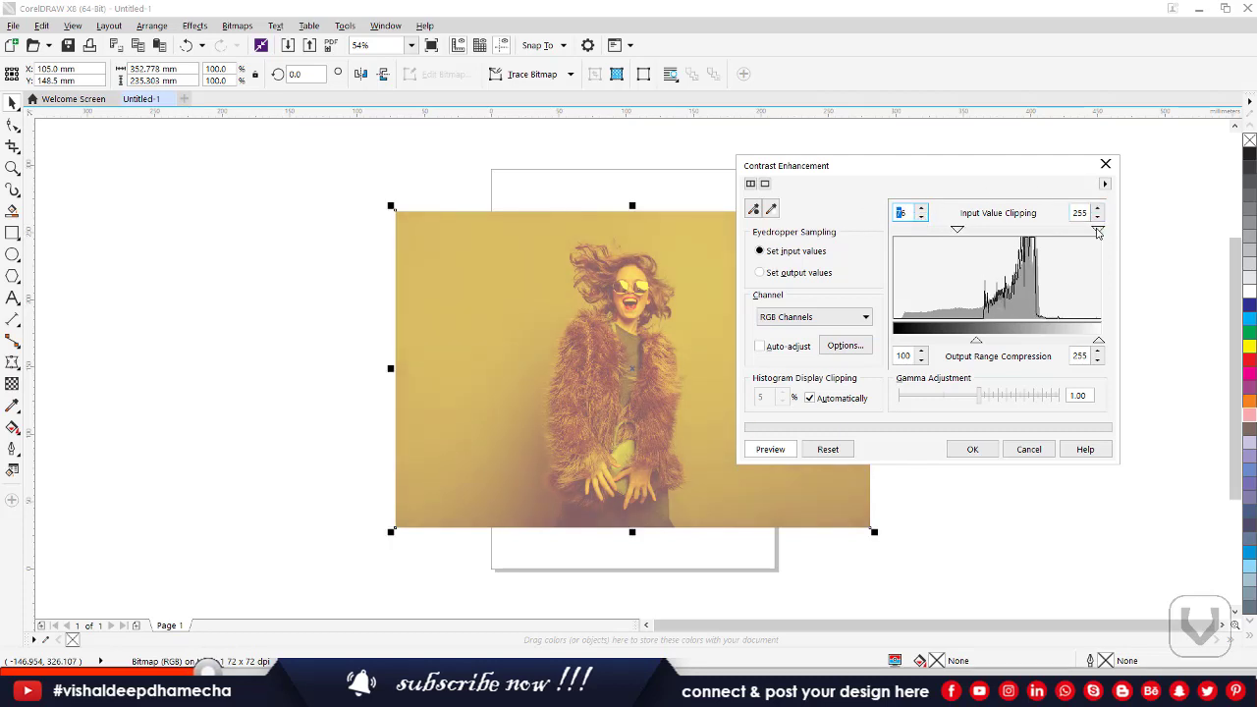
pyautogui.moveTo(1097, 232); pyautogui.dragTo(1068, 227)
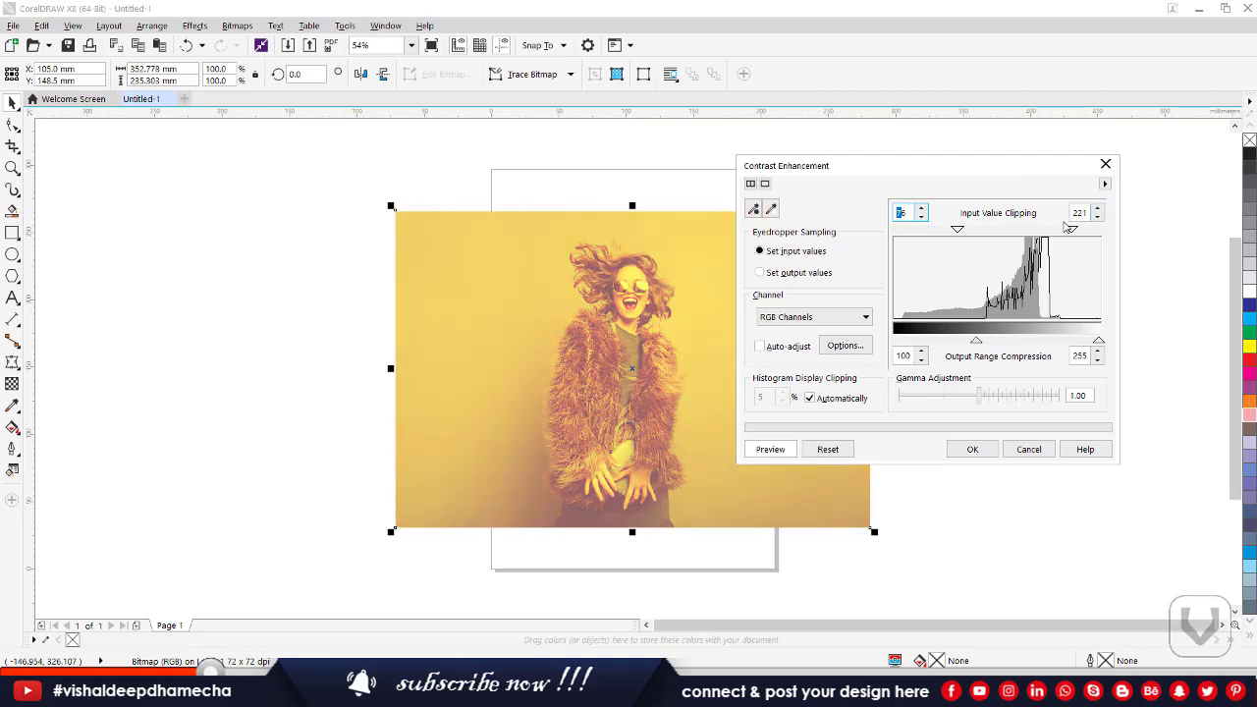
# Sample the light input value from the woman's forehead and lower the bottom output range compression to 51
pyautogui.click(772, 209)
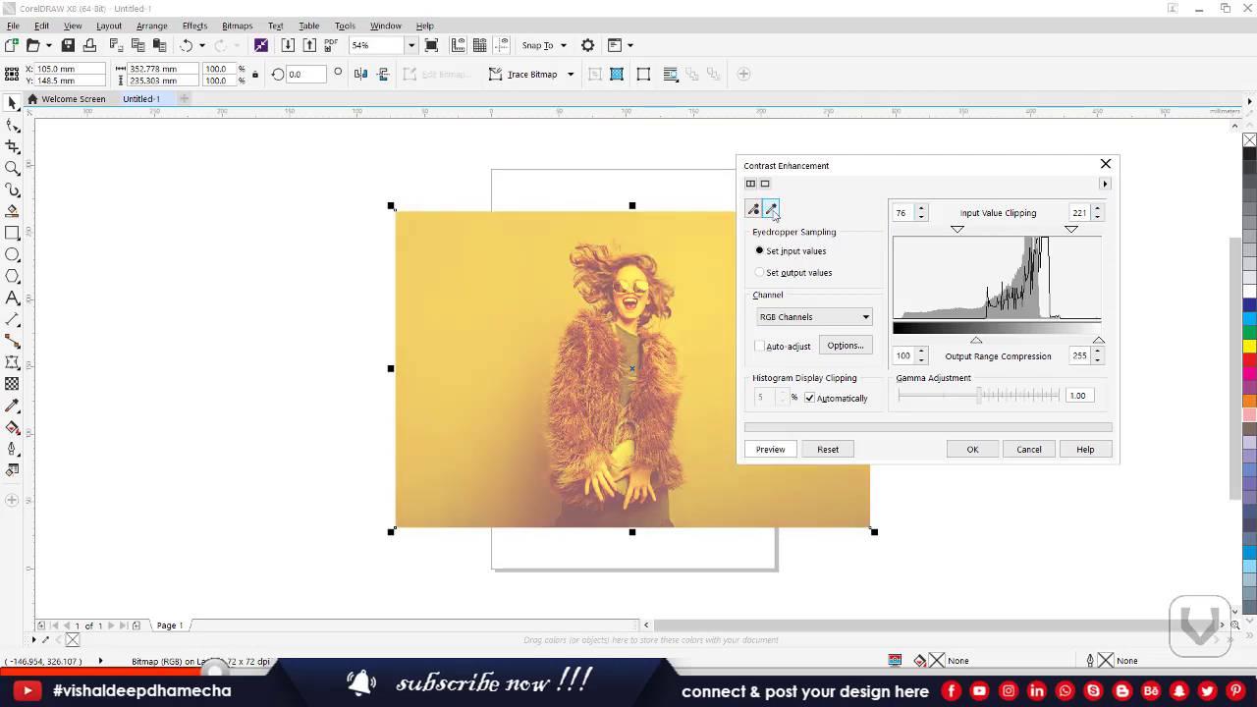
pyautogui.click(629, 264)
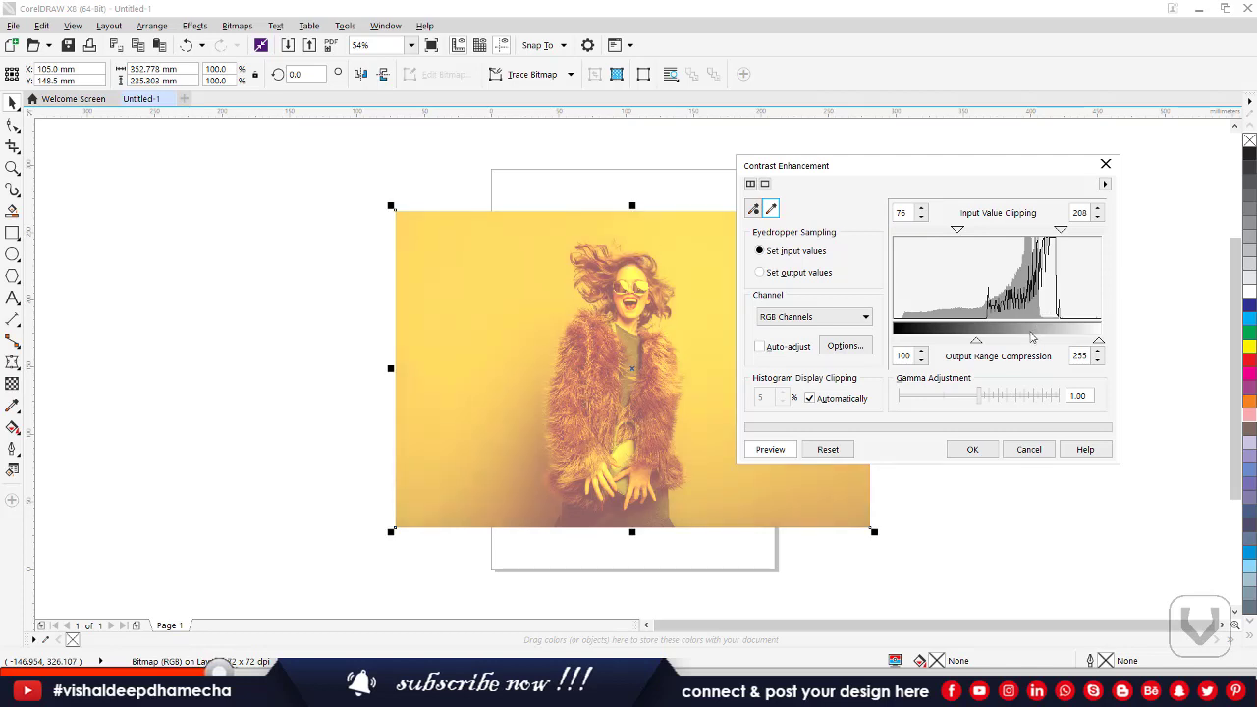
pyautogui.moveTo(982, 343); pyautogui.dragTo(936, 327)
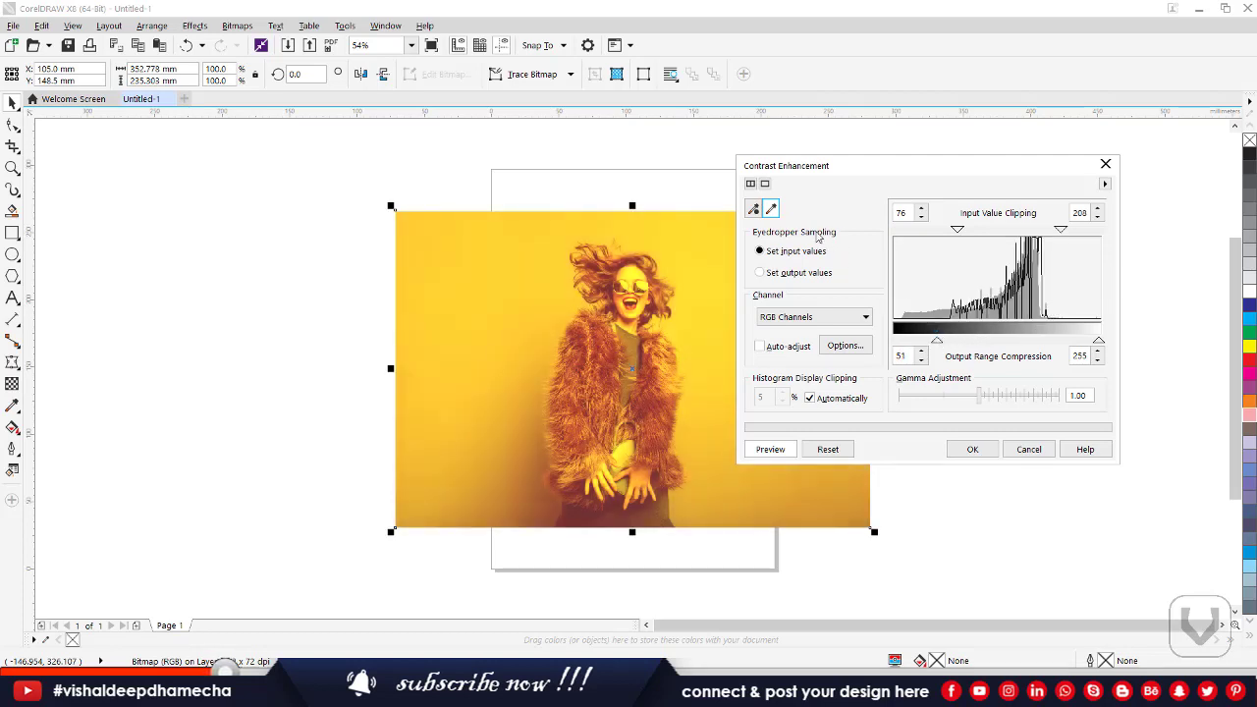
# Sample the dark input value from the background, hair and sunglasses area, settling on a lower input clipping of 145
pyautogui.click(753, 208)
pyautogui.click(598, 234)
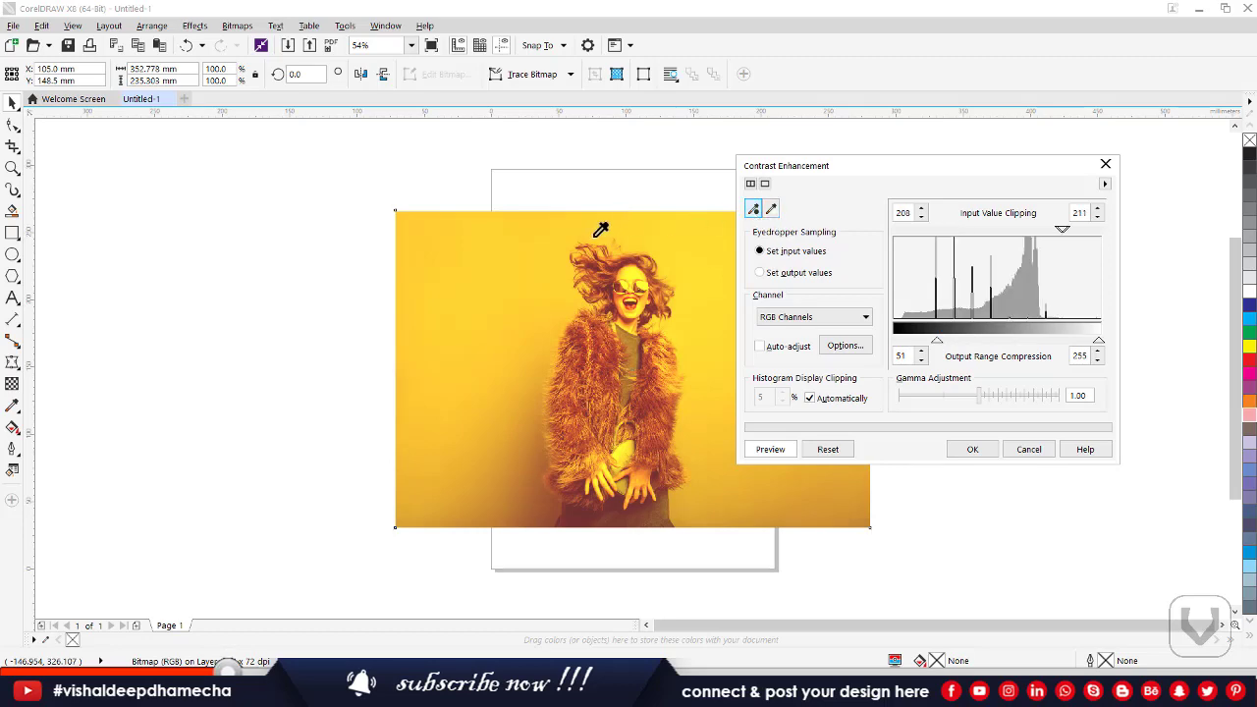
pyautogui.click(616, 277)
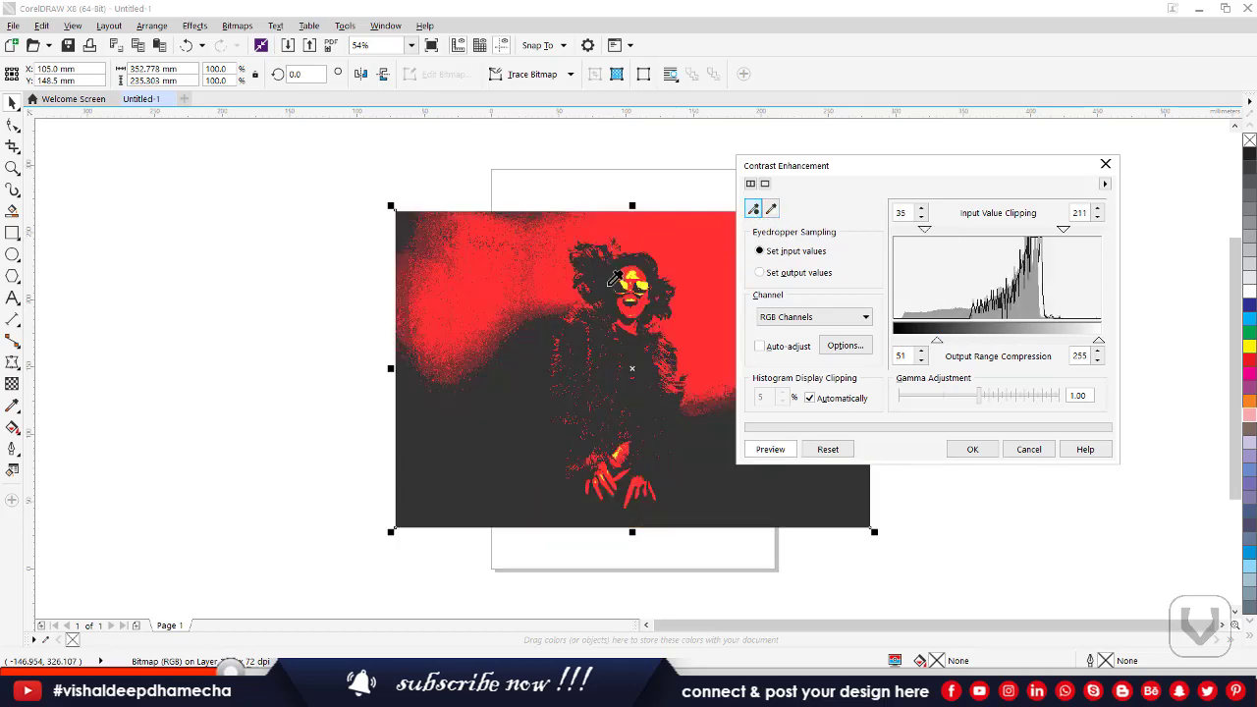
pyautogui.click(628, 284)
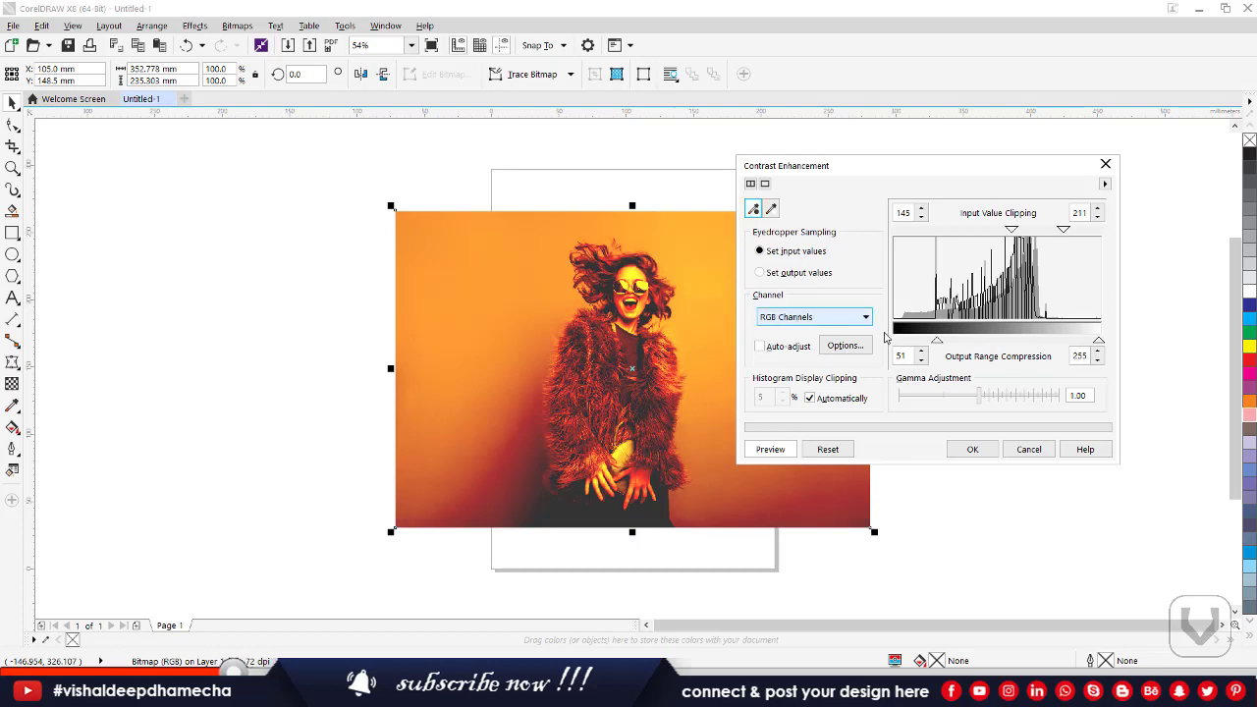
# Try a lower output range compression of 73, reset the contrast values and set the gamma adjustment to 1.70
pyautogui.moveTo(937, 342)
pyautogui.mouseDown()
pyautogui.moveTo(992, 343)
pyautogui.moveTo(954, 342)
pyautogui.mouseUp()
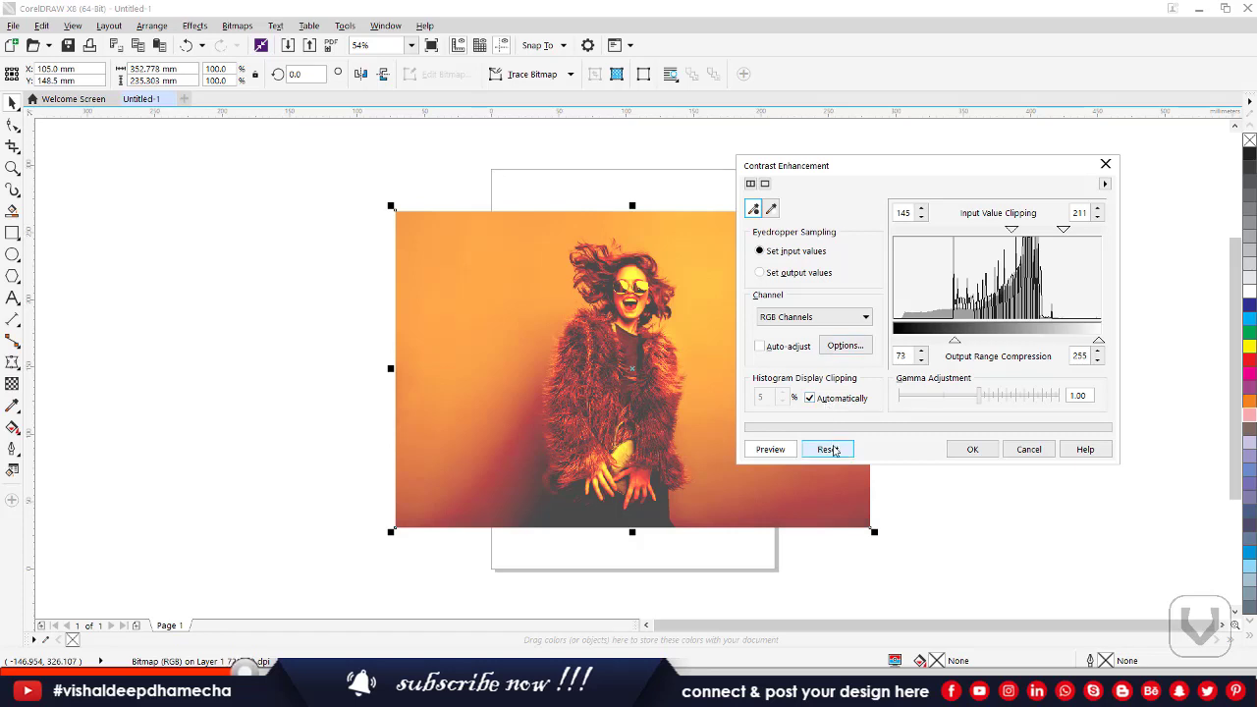
pyautogui.click(834, 451)
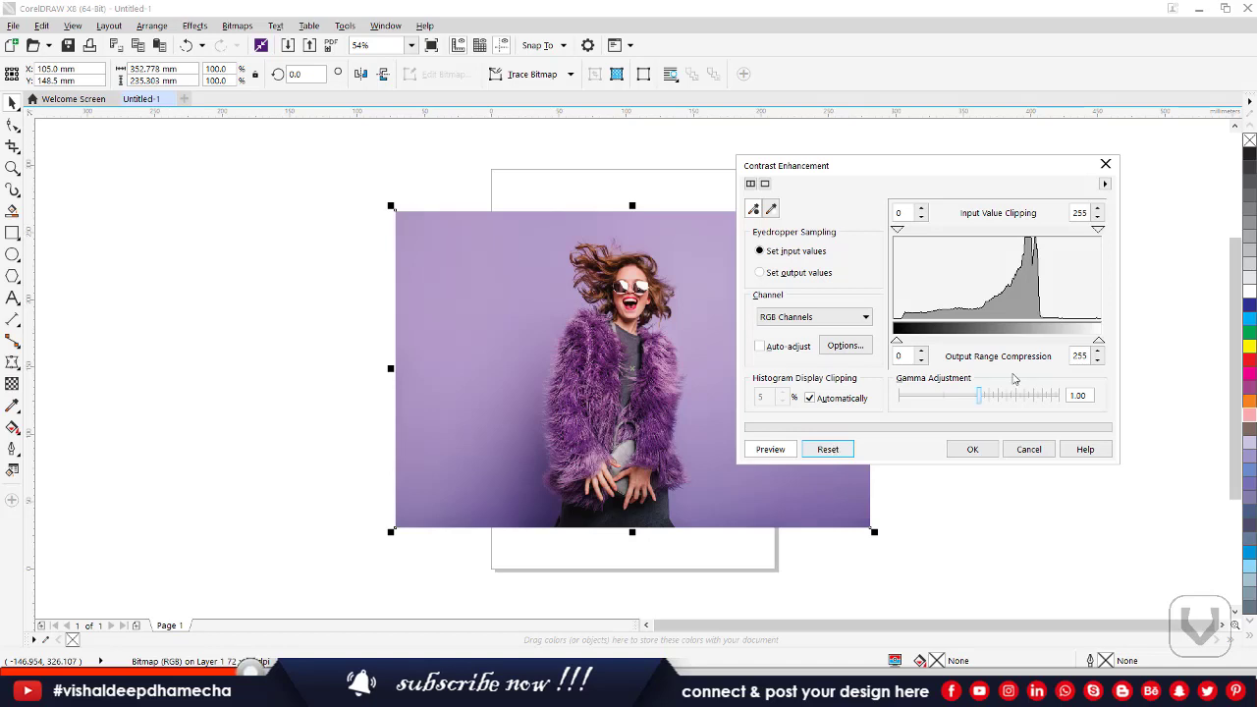
pyautogui.moveTo(980, 393)
pyautogui.mouseDown()
pyautogui.moveTo(923, 390)
pyautogui.moveTo(1026, 397)
pyautogui.moveTo(977, 385)
pyautogui.mouseUp()
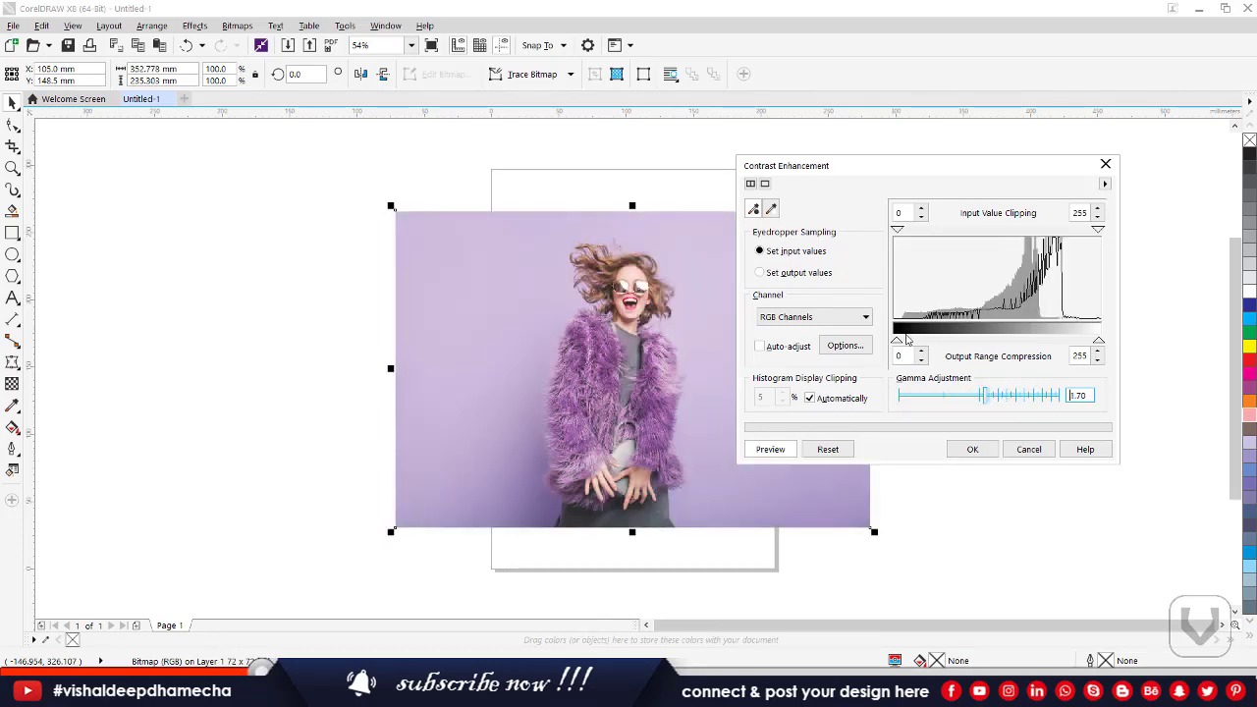
# Show the original and result side by side and raise the lower output range compression to 105
pyautogui.click(750, 185)
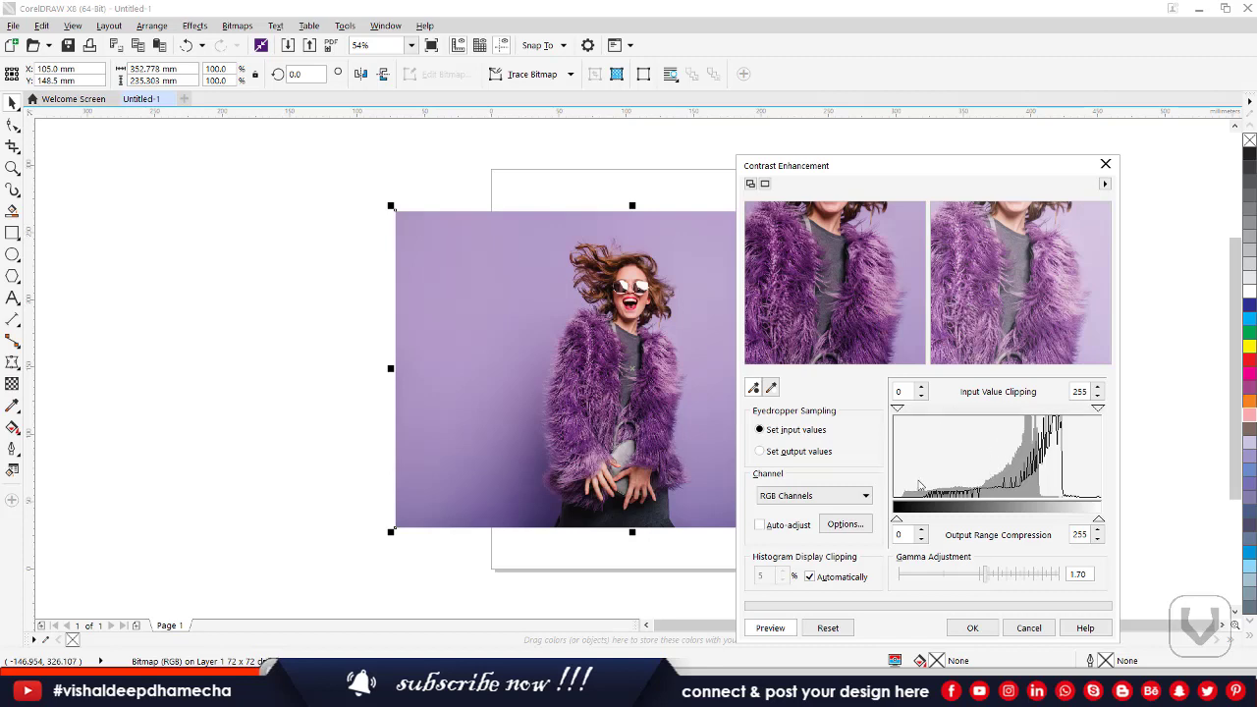
pyautogui.moveTo(897, 521); pyautogui.dragTo(980, 523)
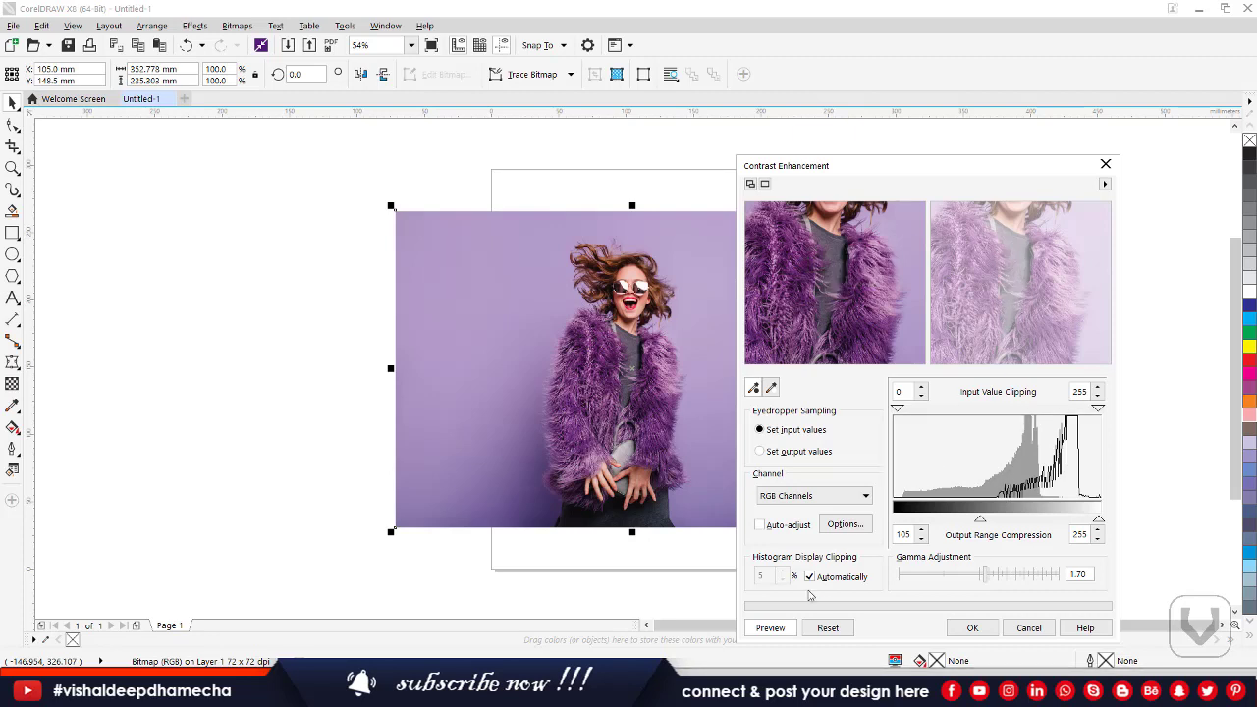
pyautogui.click(769, 629)
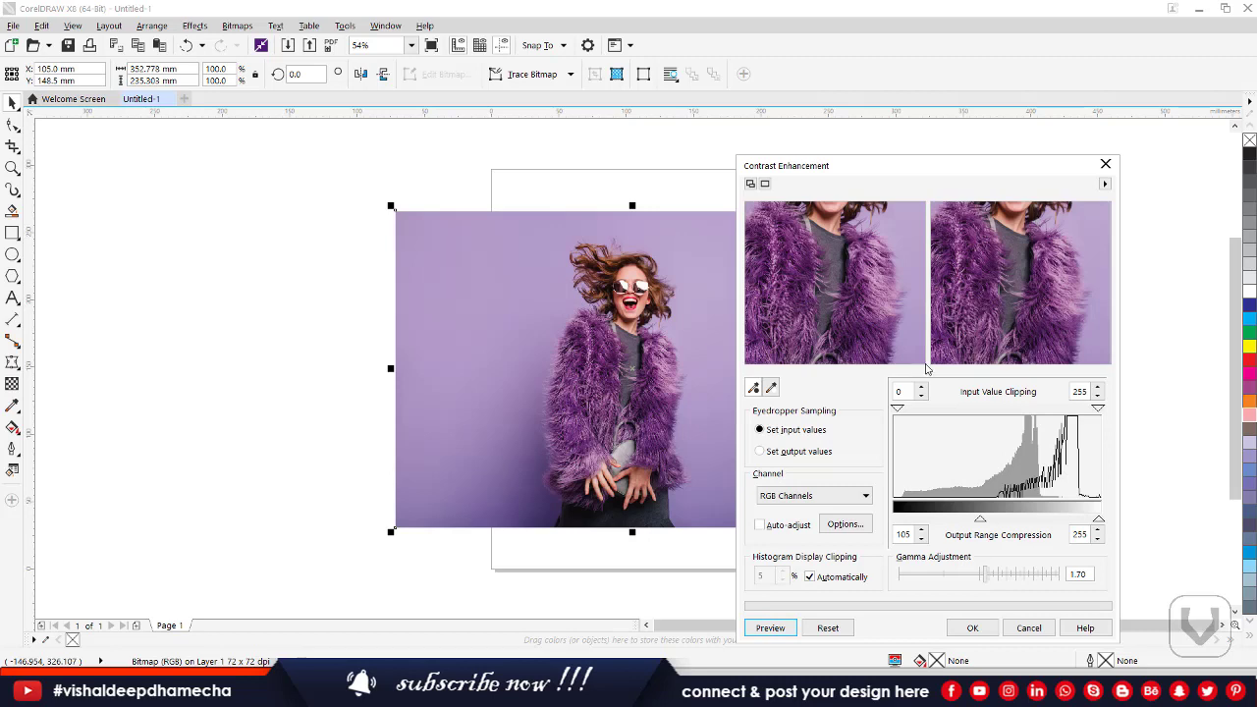
# Try a lower output range compression of 155, reset the values and cancel the Contrast Enhancement
pyautogui.moveTo(985, 523); pyautogui.dragTo(1021, 524)
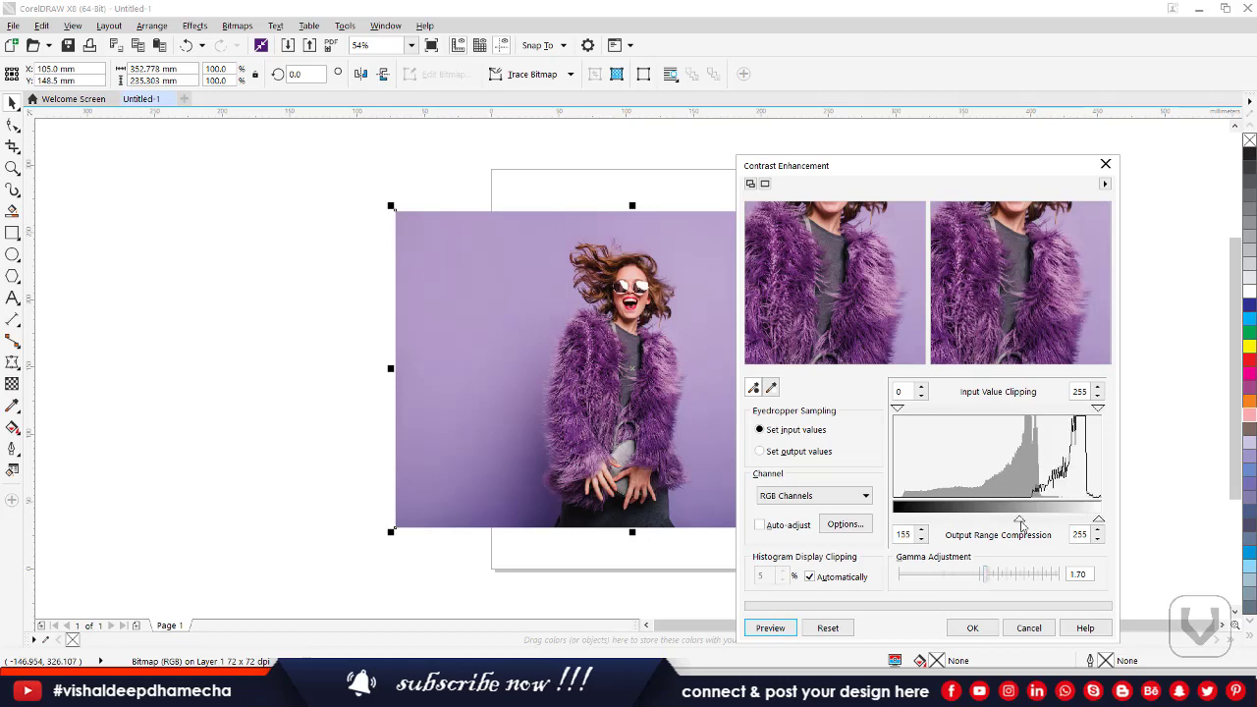
pyautogui.click(830, 628)
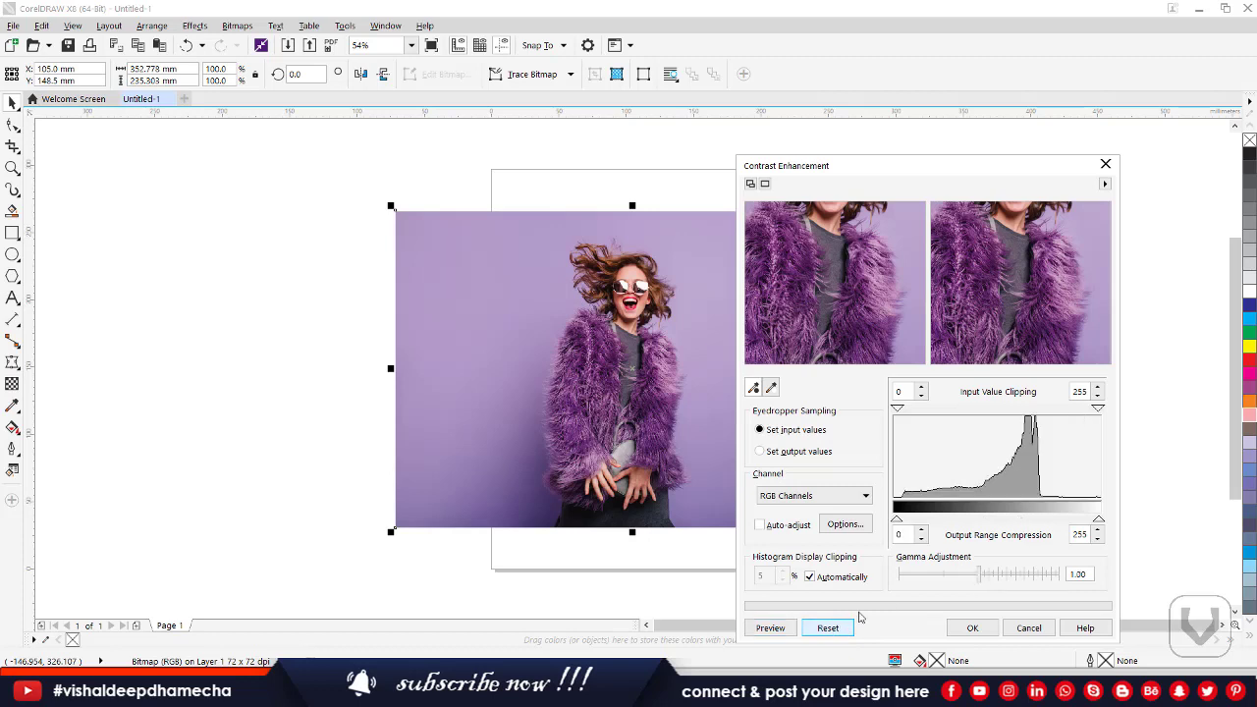
pyautogui.click(1027, 628)
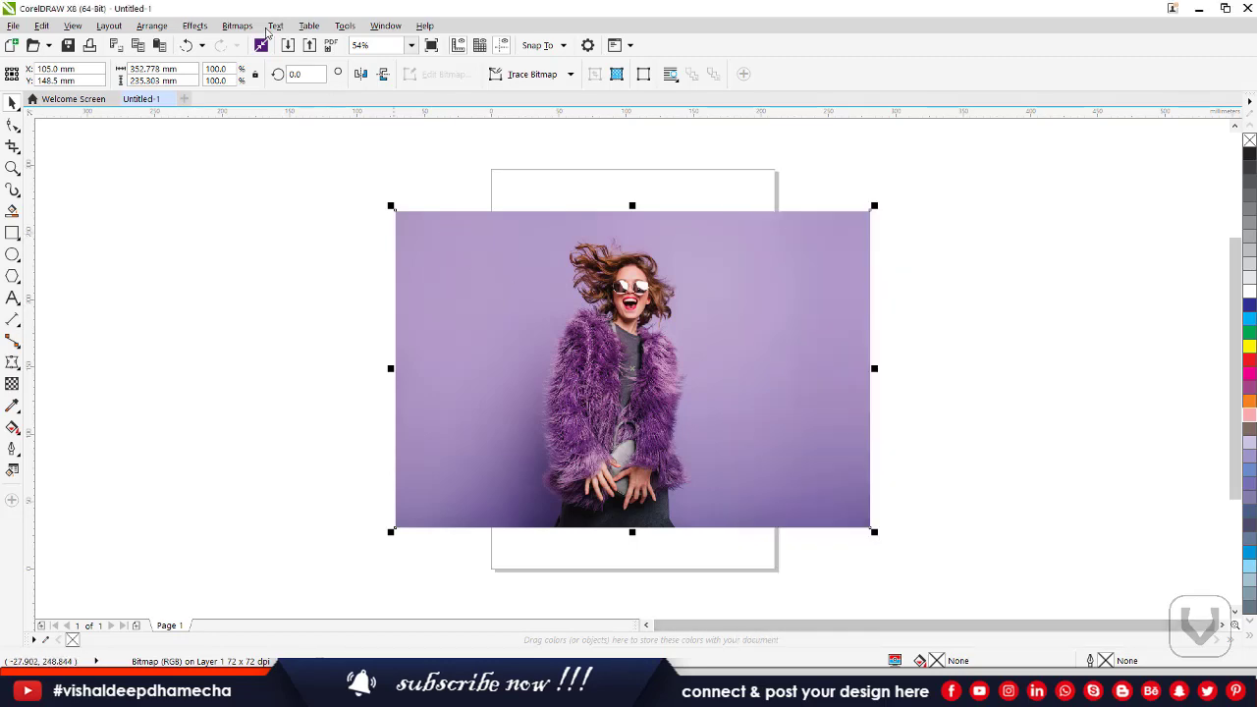
# Start Local Equalization on the photo and set its linked width and height to 28, with the dialog clear of the woman
pyautogui.click(185, 26)
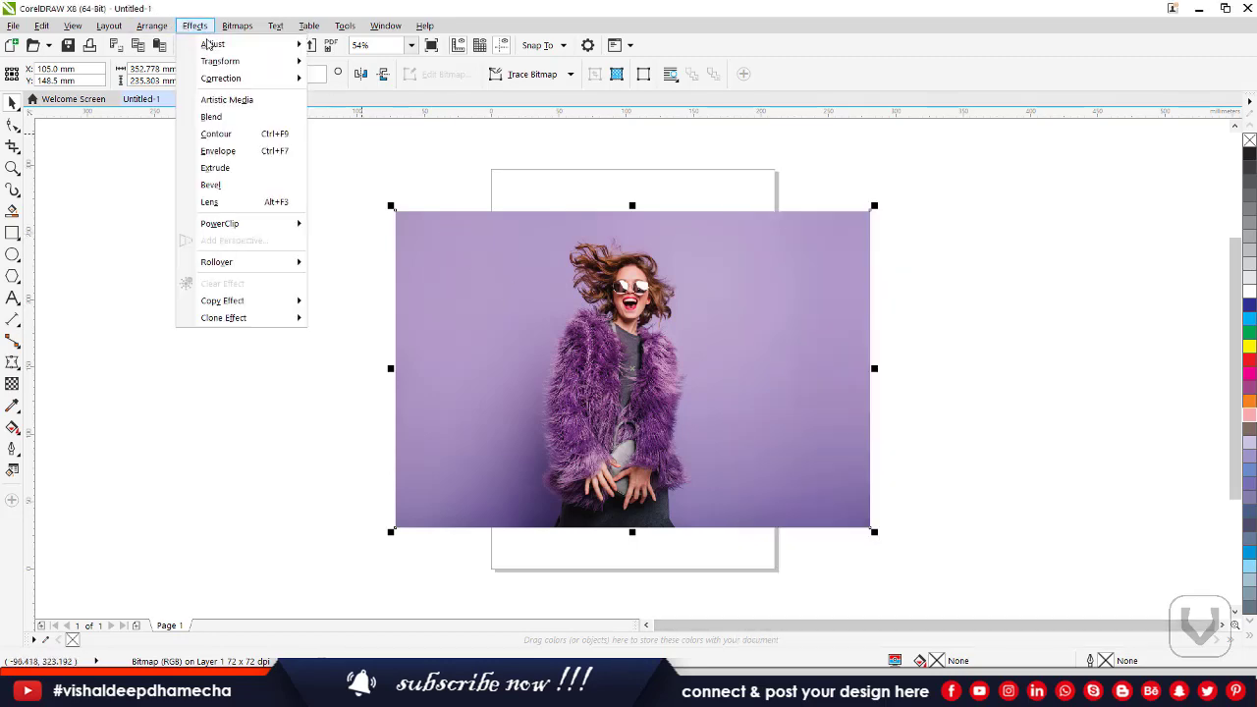
pyautogui.moveTo(209, 45)
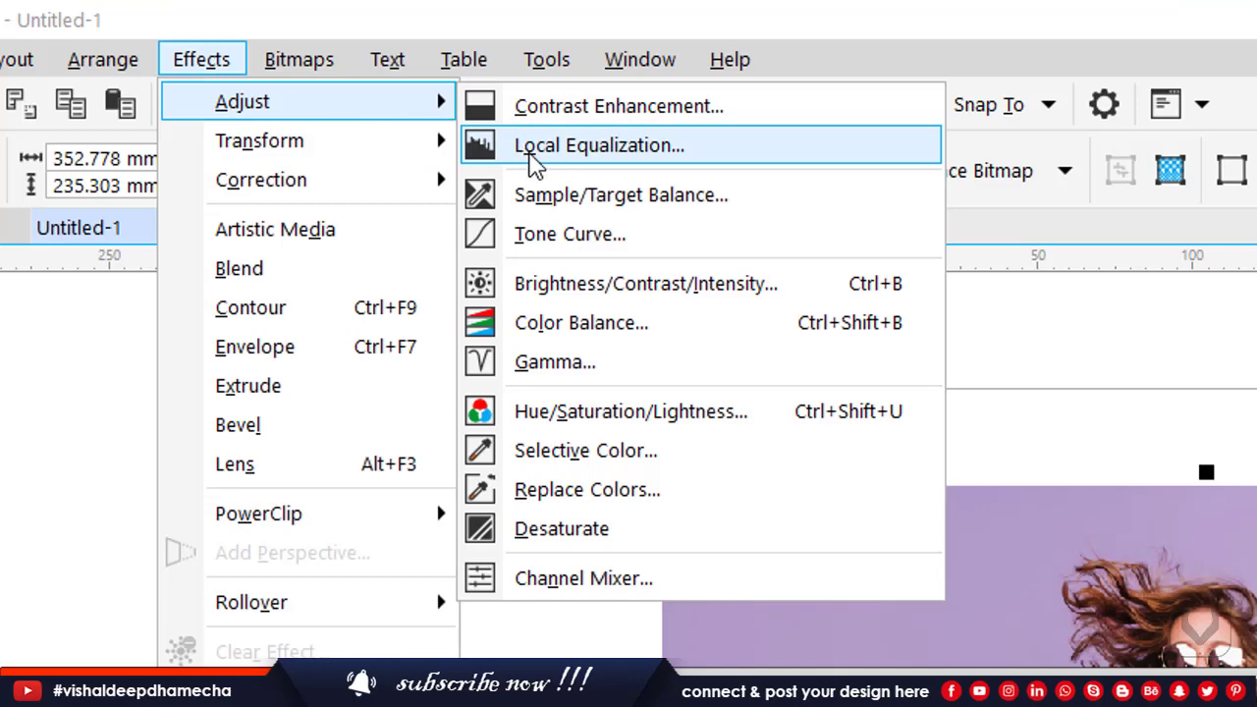
pyautogui.click(535, 157)
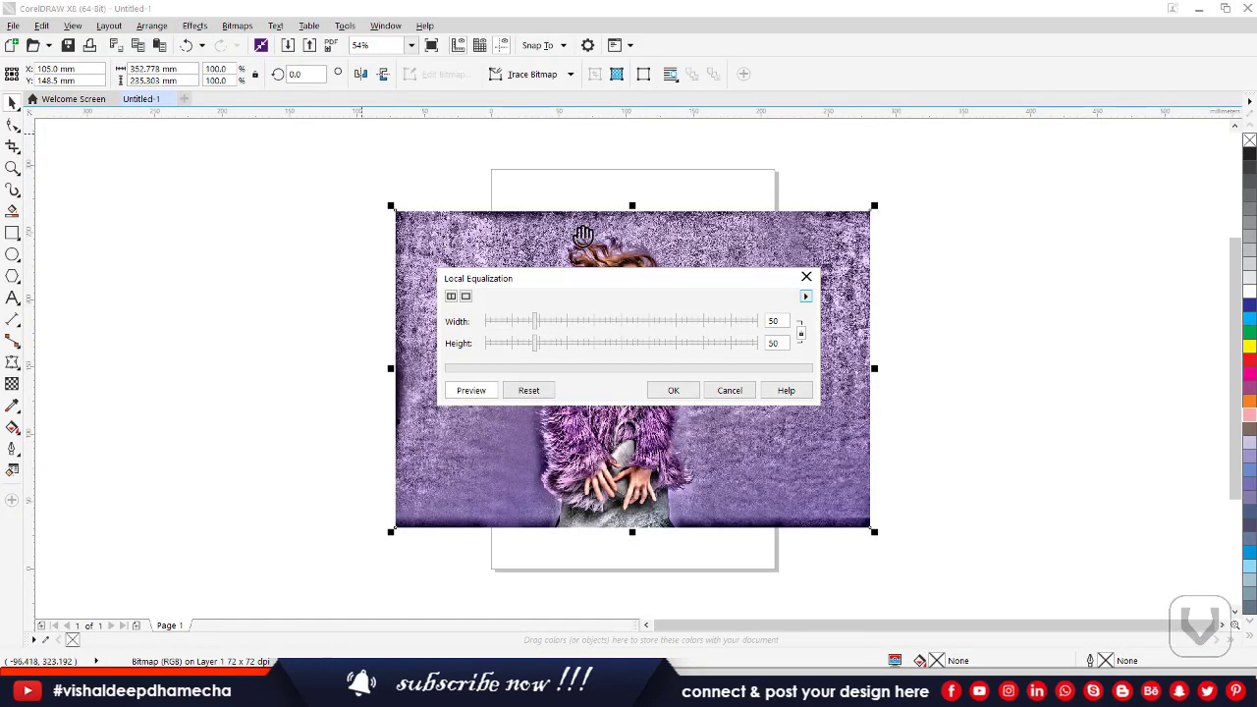
pyautogui.moveTo(579, 282); pyautogui.dragTo(894, 170)
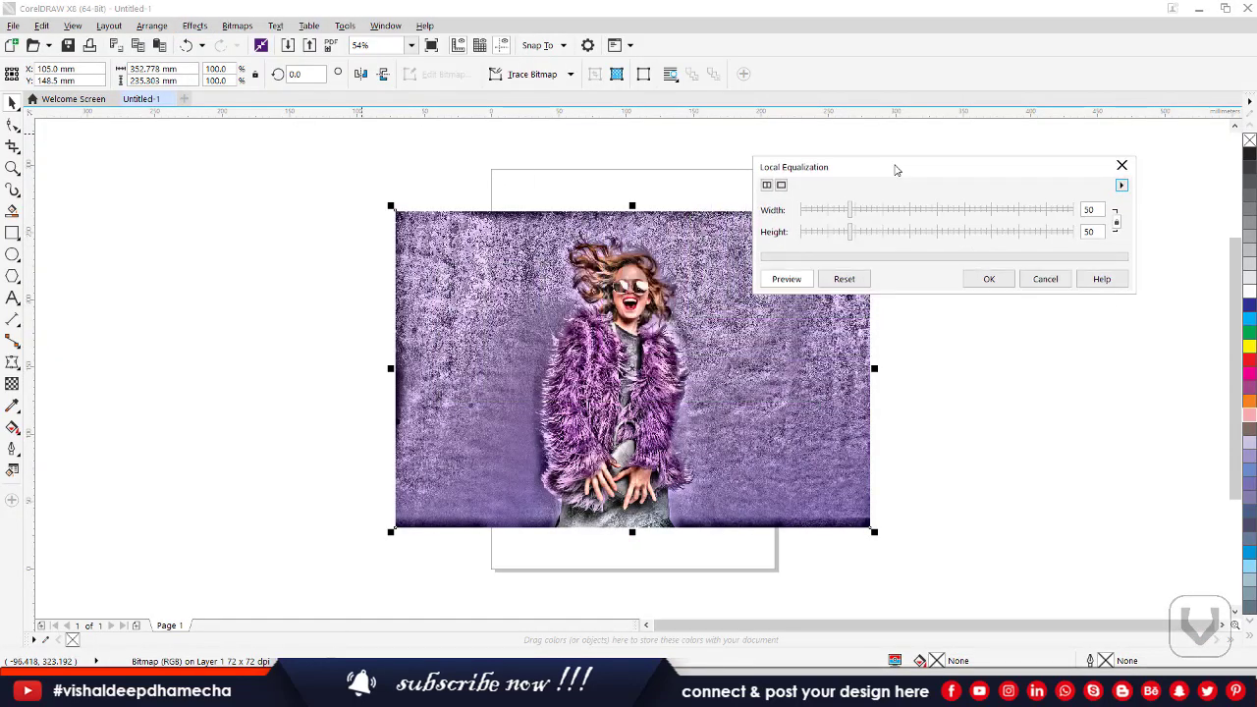
pyautogui.click(827, 208)
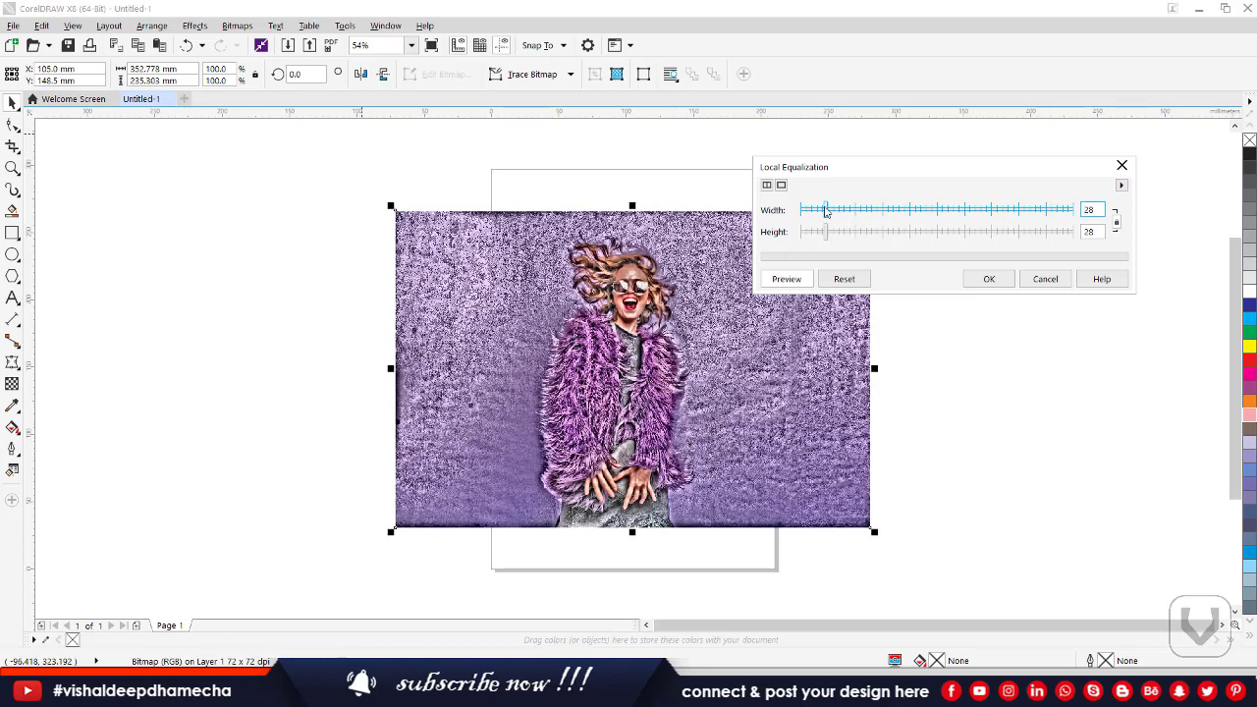
# Try the linked equalization width and height at 137 and 28, ending at 93
pyautogui.moveTo(827, 208); pyautogui.dragTo(1043, 209)
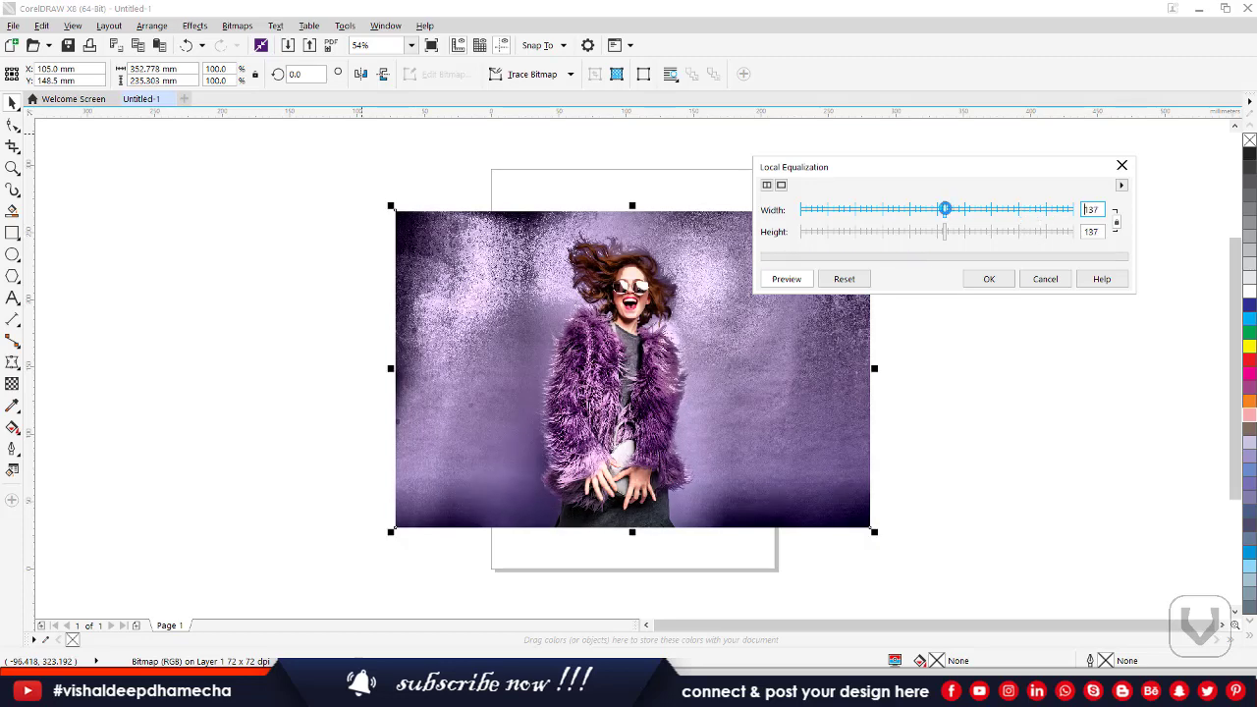
pyautogui.moveTo(944, 209); pyautogui.dragTo(848, 205)
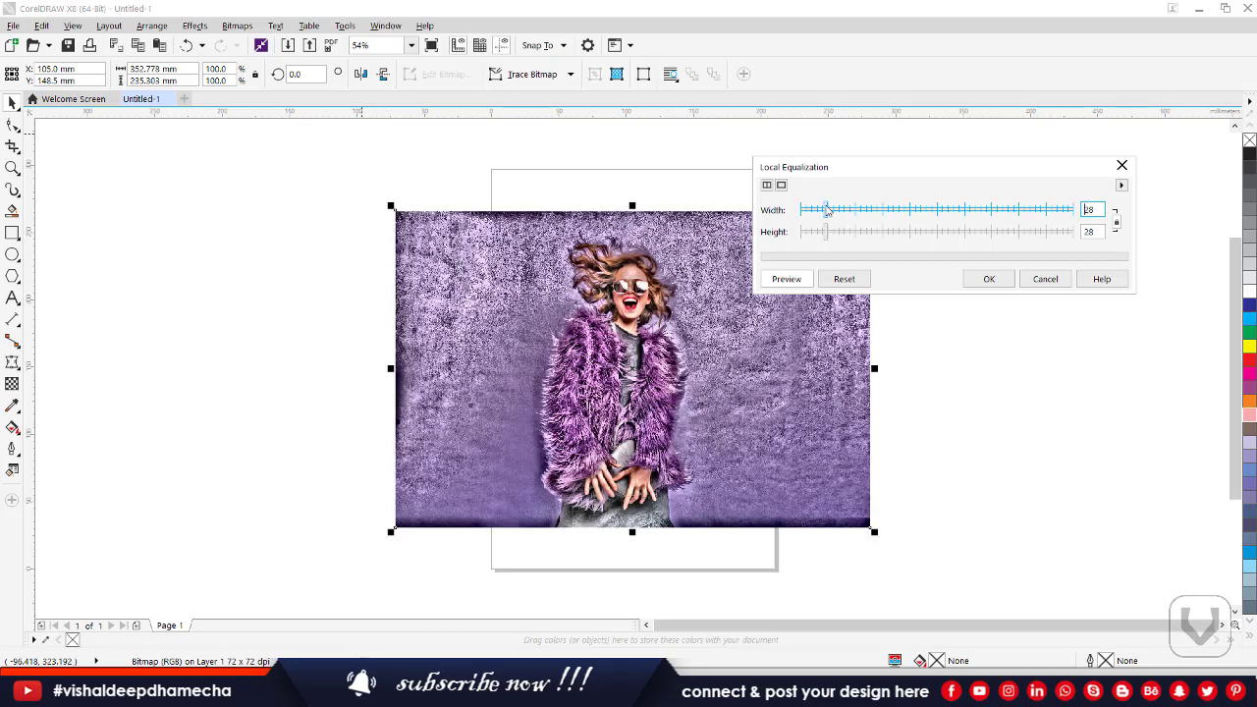
pyautogui.moveTo(880, 210); pyautogui.dragTo(898, 208)
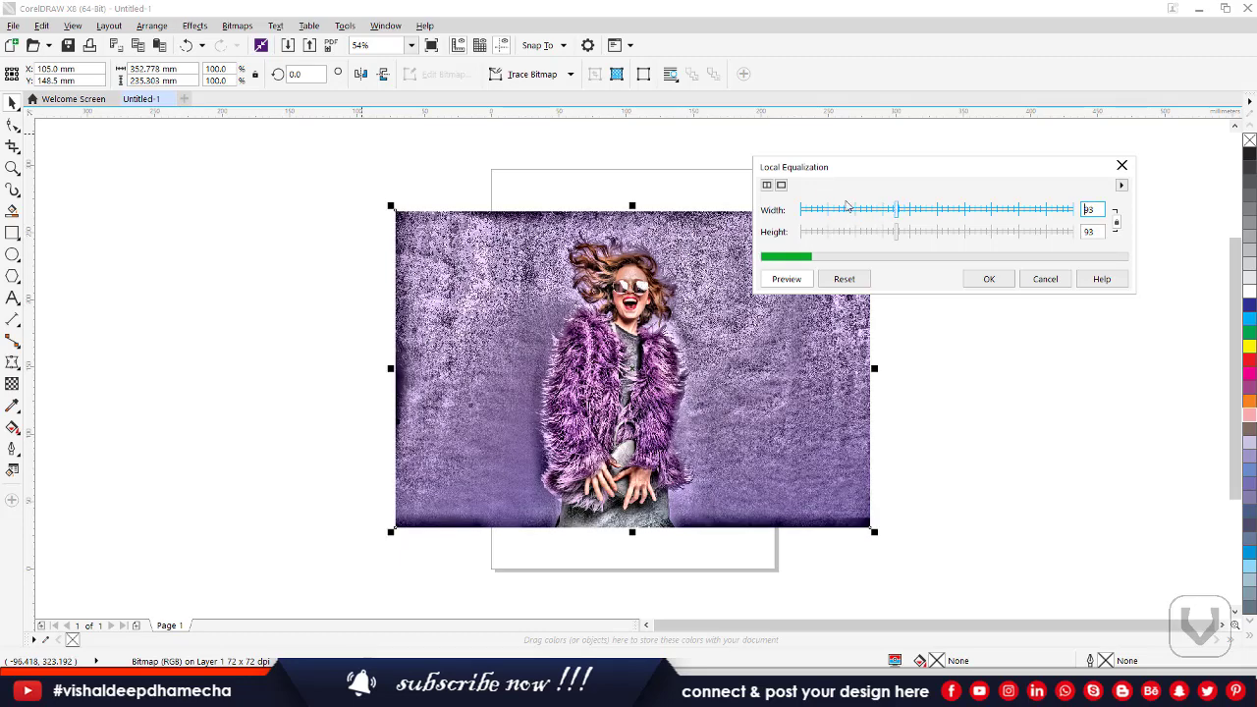
# Compare the equalized photo with the original side by side, raising the linked width and height to 131 and on to 181
pyautogui.click(767, 186)
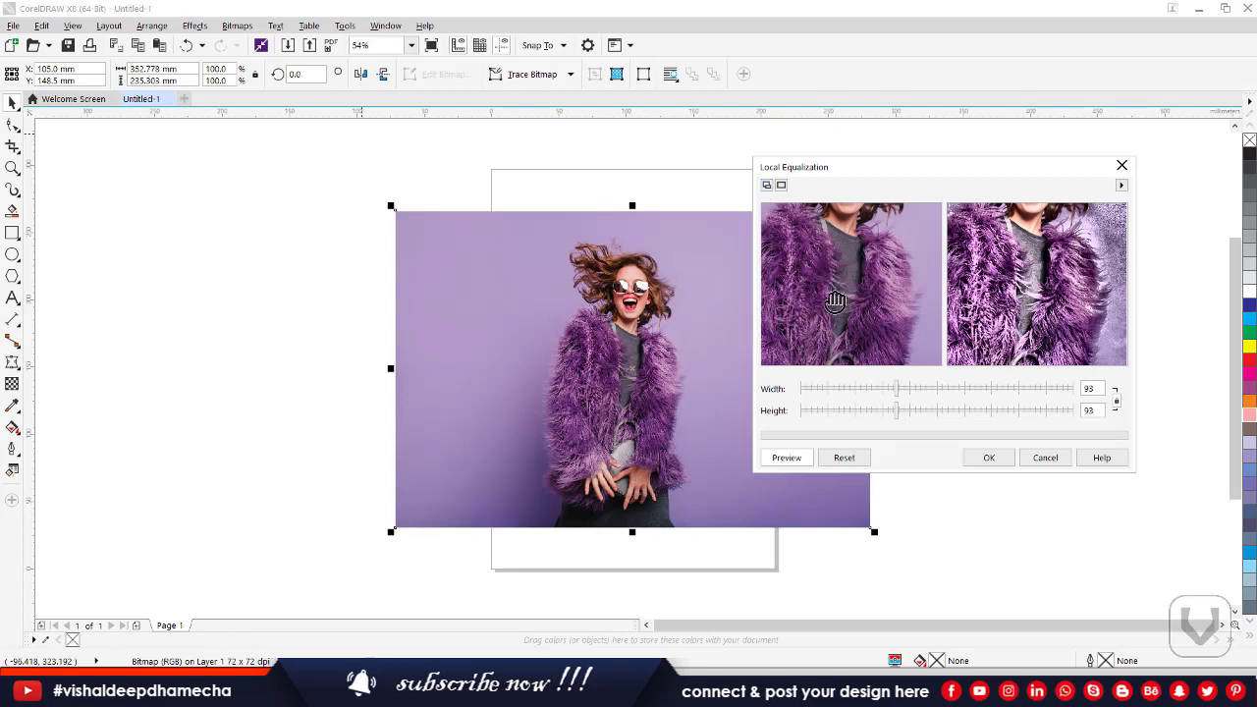
pyautogui.click(938, 387)
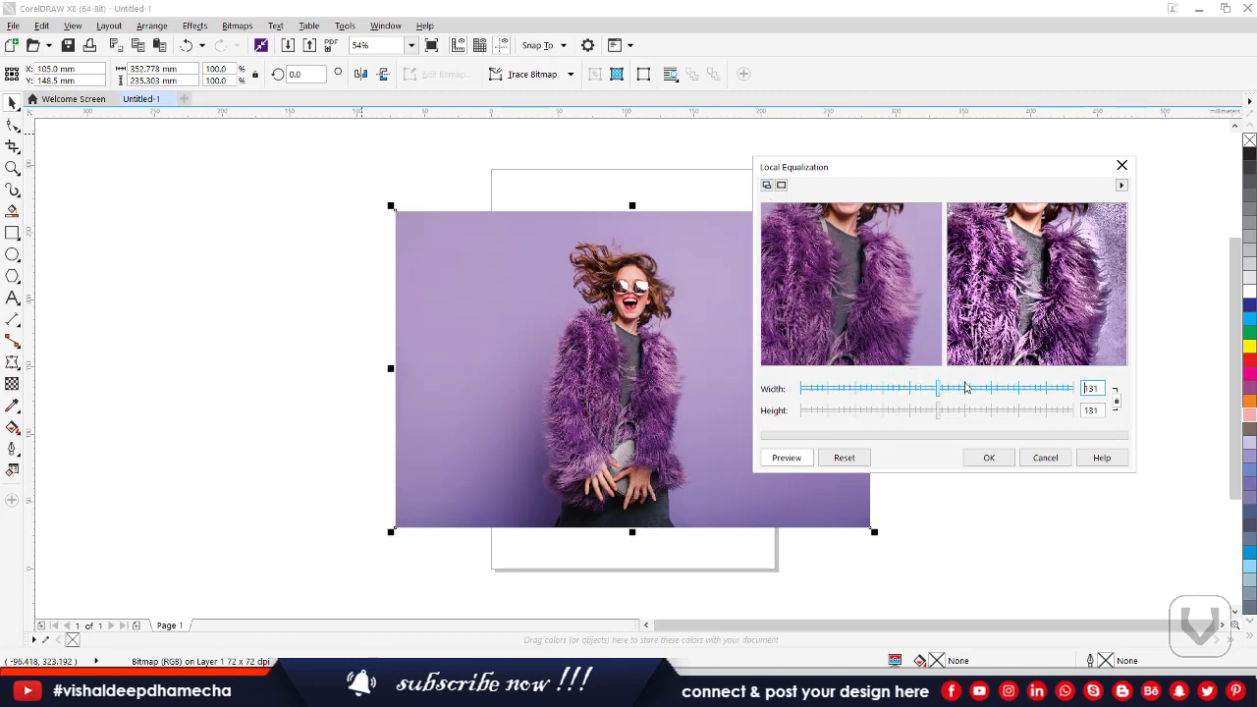
pyautogui.moveTo(965, 387); pyautogui.dragTo(993, 387)
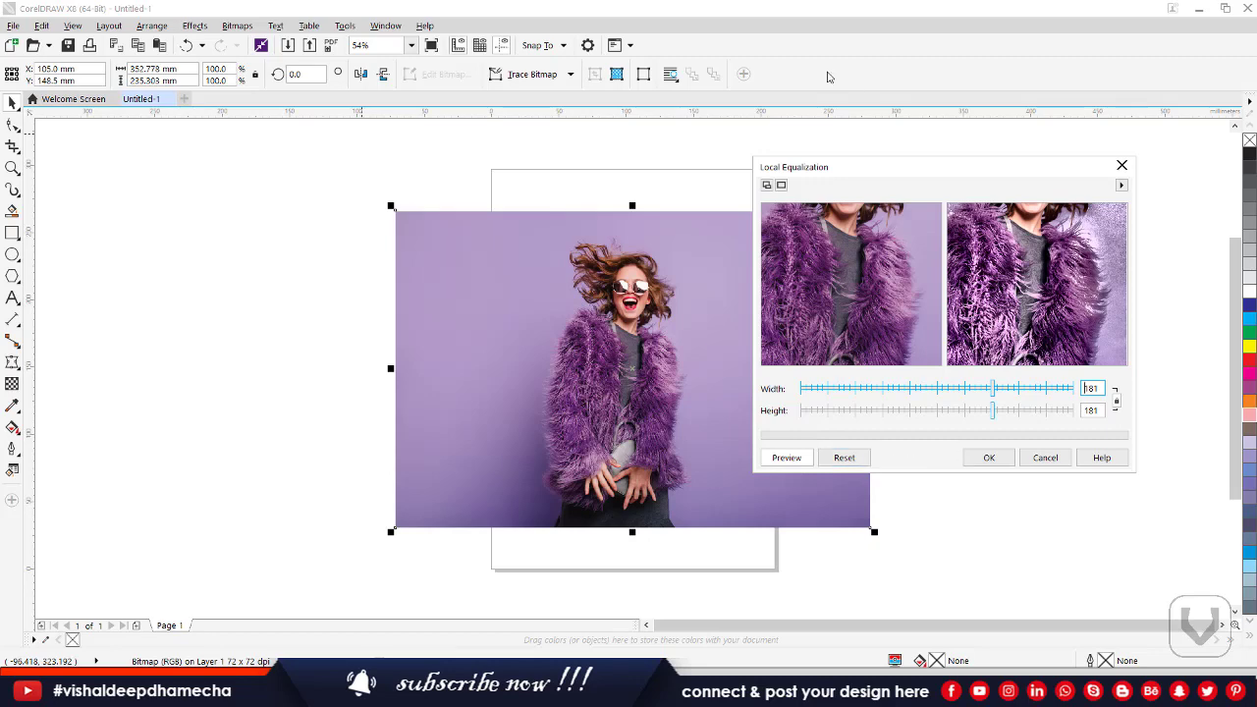
# Switch through the preview layouts, try a linked width and height of 78 on the photo, and cancel the Local Equalization
pyautogui.click(780, 184)
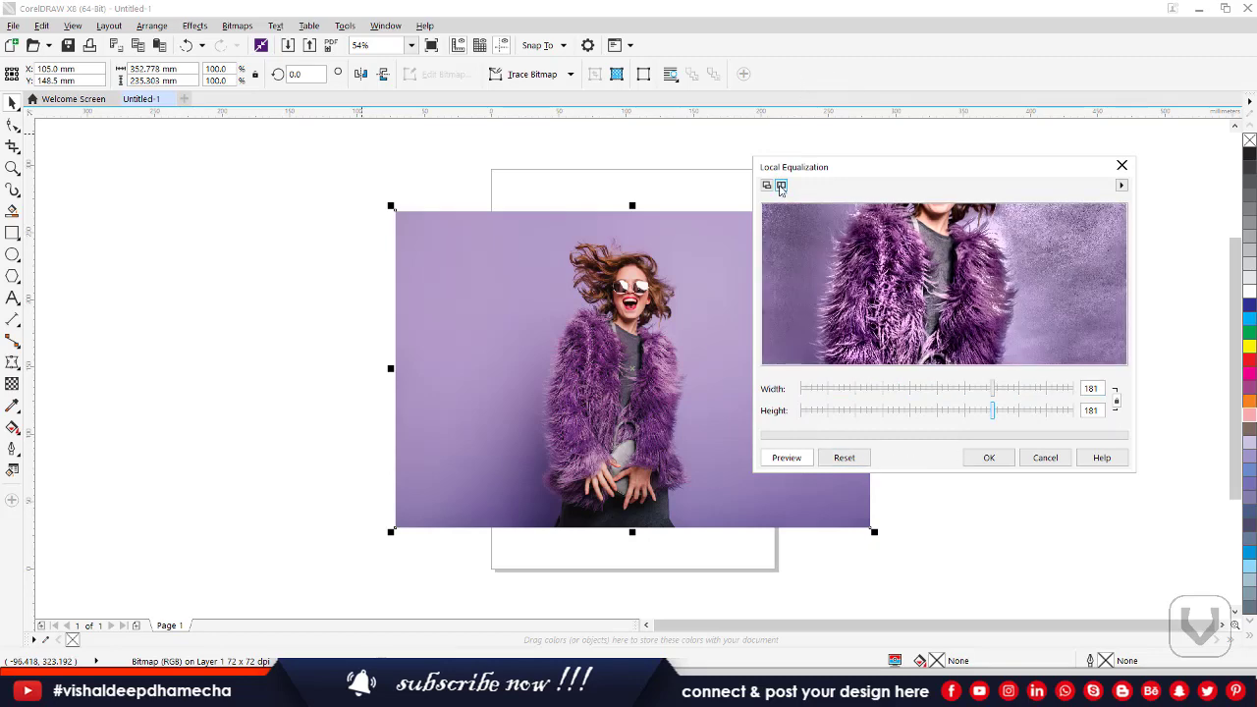
pyautogui.click(780, 186)
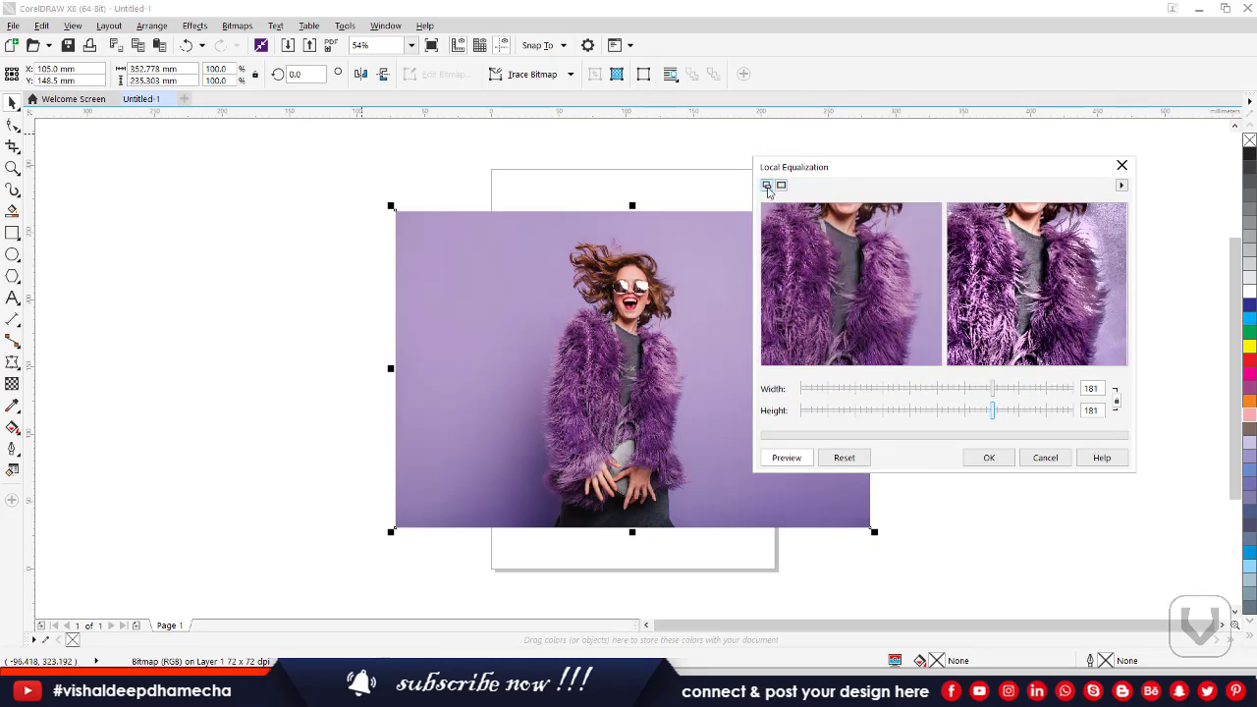
pyautogui.click(767, 186)
pyautogui.click(880, 231)
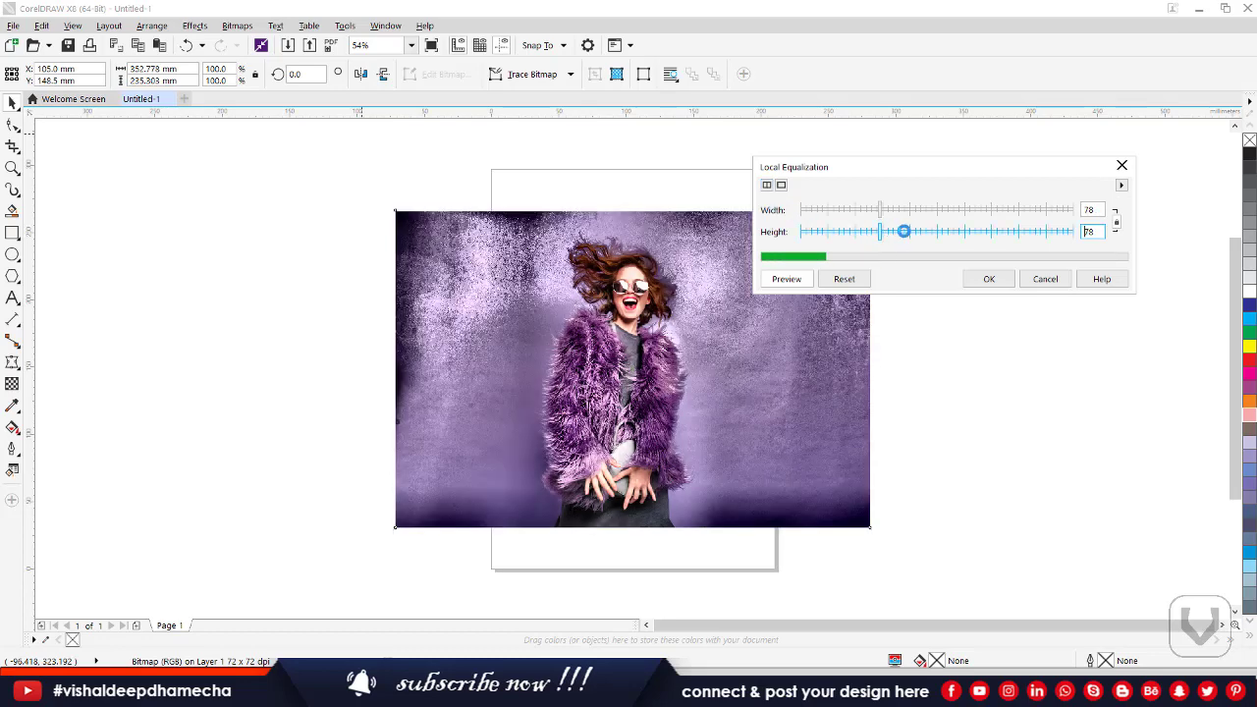
pyautogui.click(1051, 281)
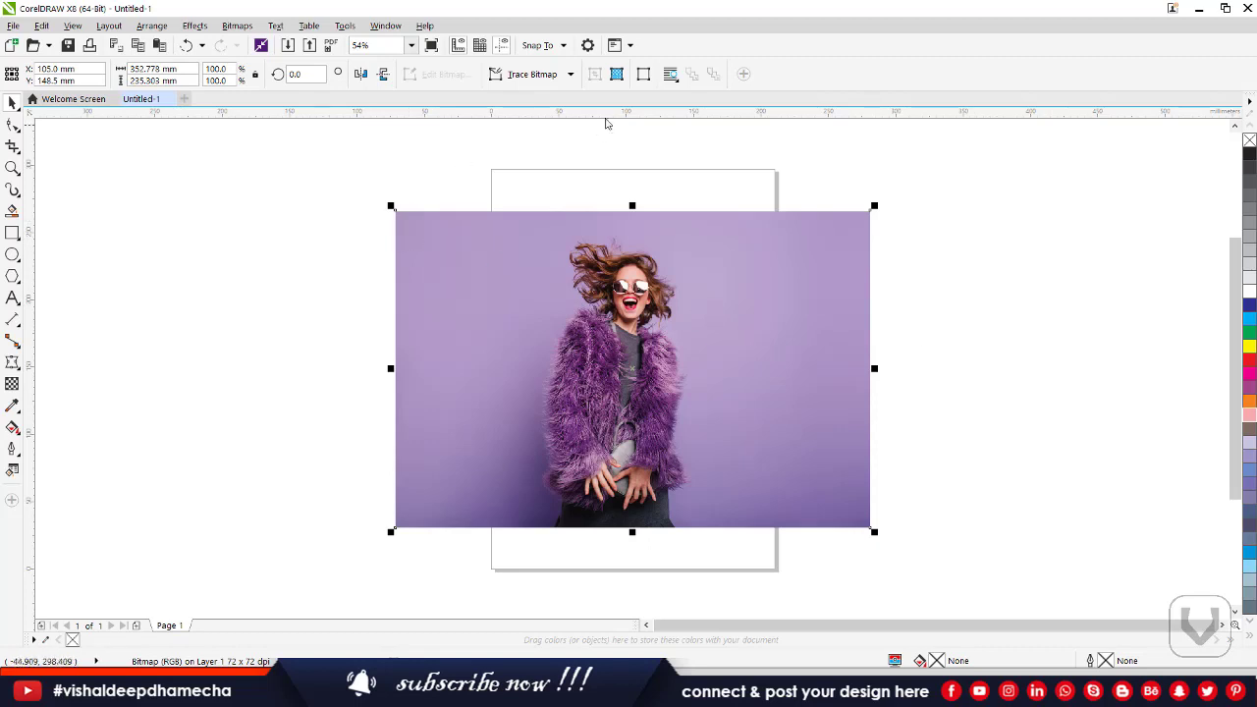
# Start Sample/Target Balance on the photo and sample the dark tone from the woman's forehead, keeping RGB Channels selected
pyautogui.click(196, 27)
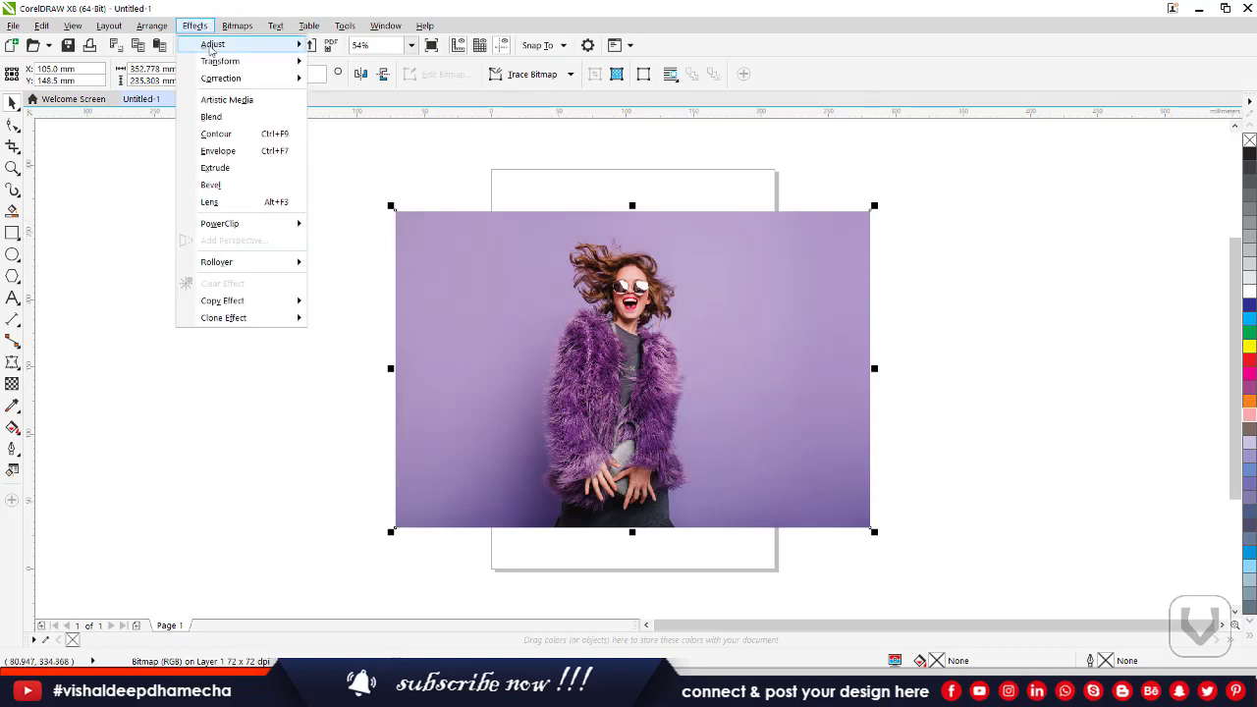
pyautogui.moveTo(212, 46)
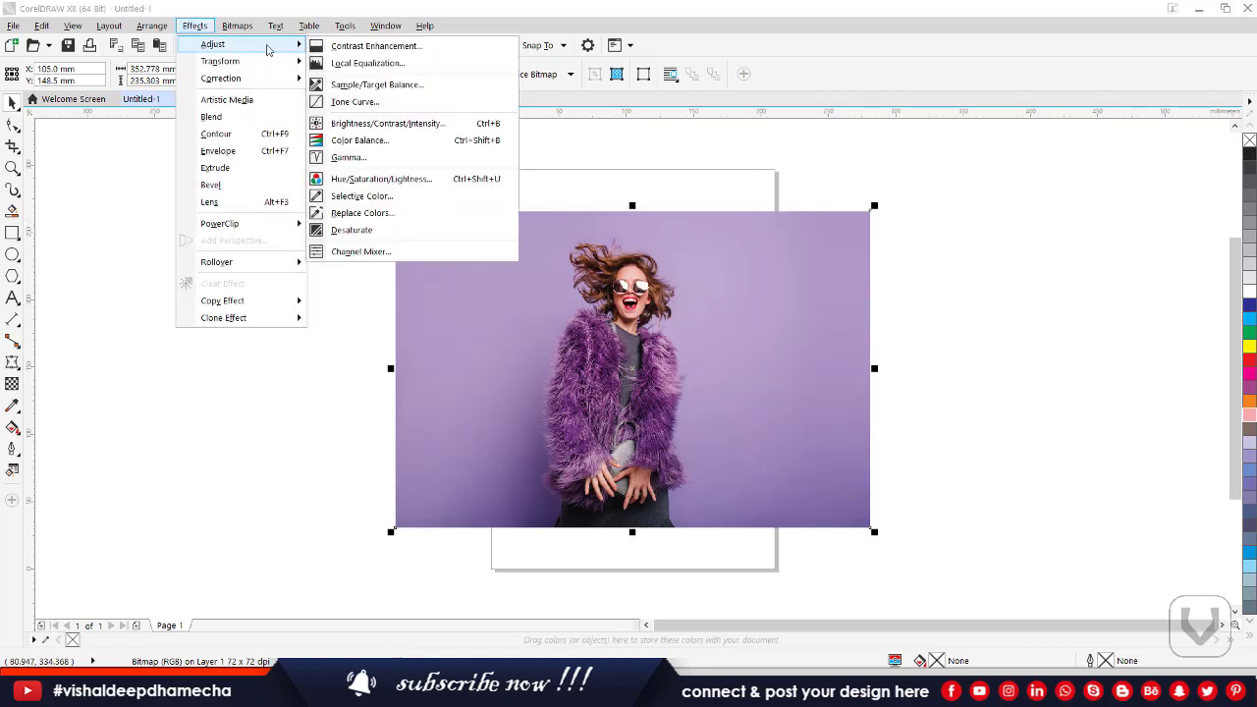
pyautogui.click(359, 86)
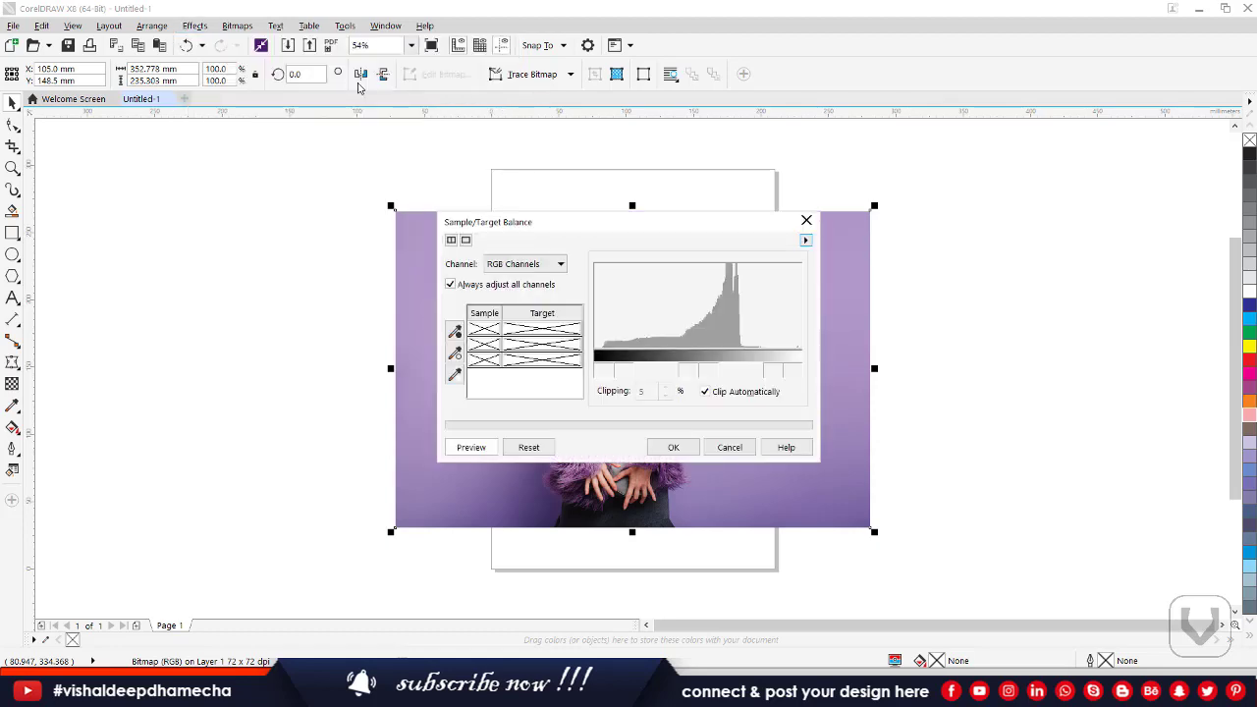
pyautogui.moveTo(606, 224); pyautogui.dragTo(904, 184)
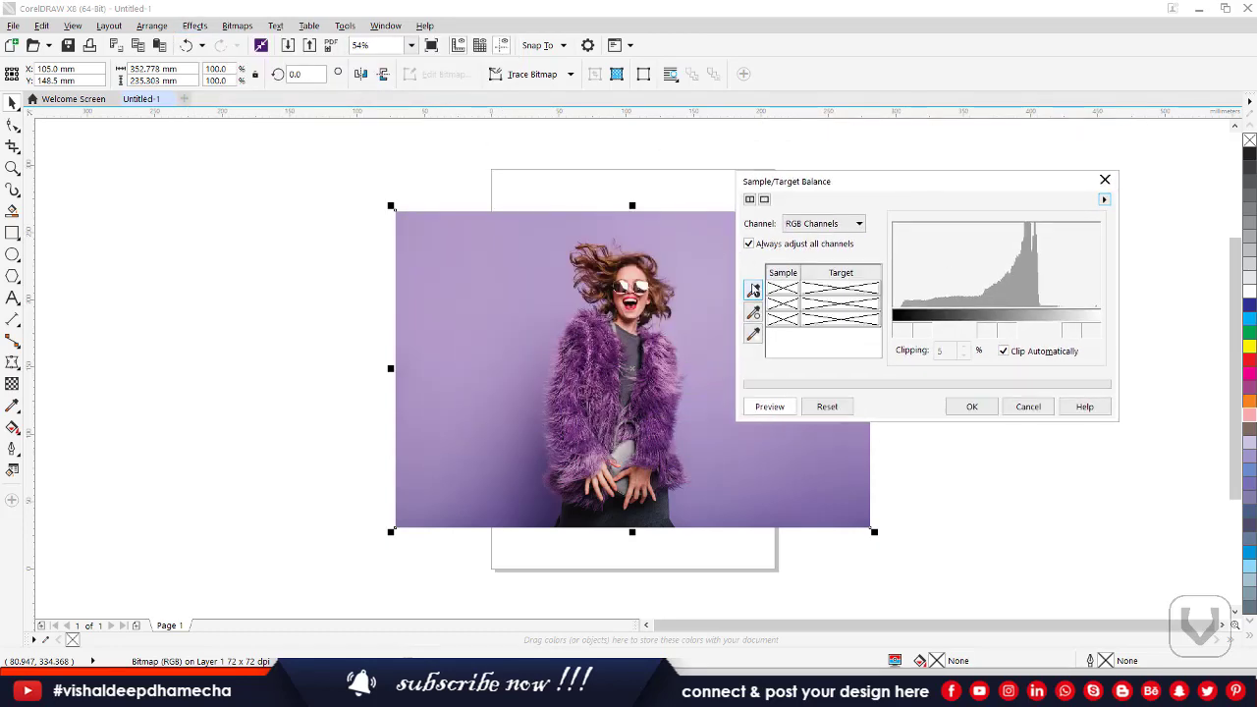
pyautogui.click(631, 273)
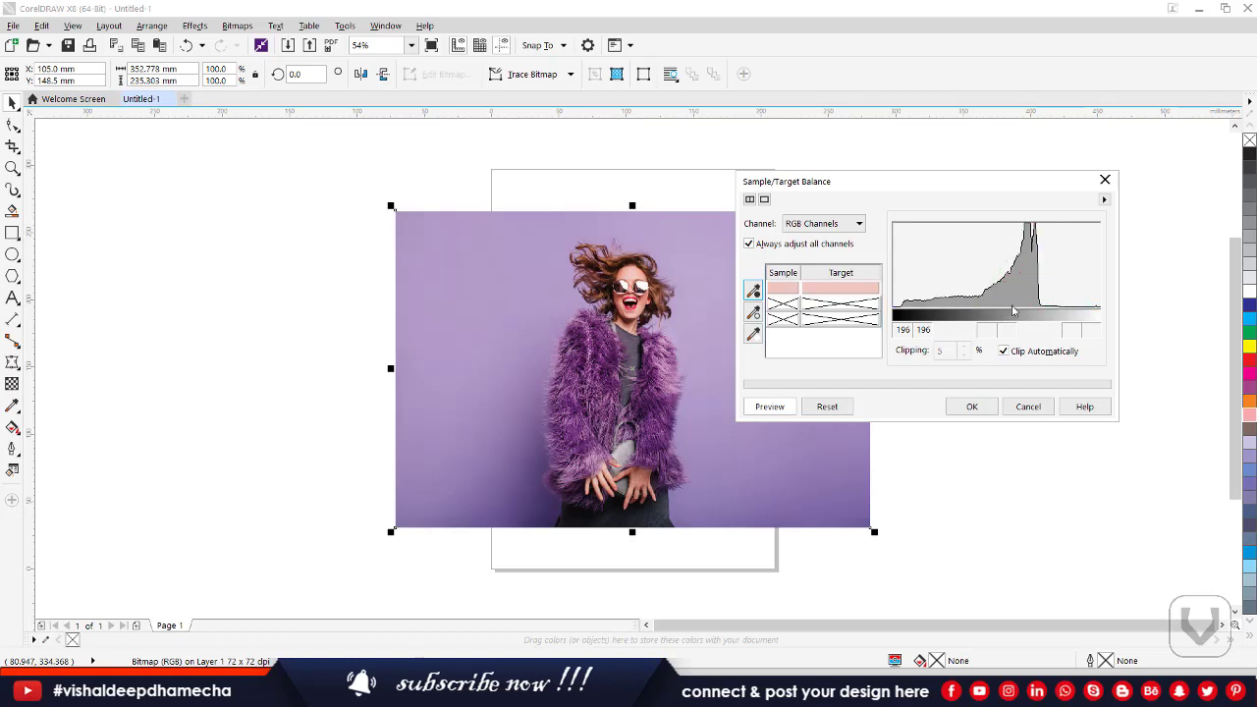
pyautogui.moveTo(971, 302)
pyautogui.click(853, 227)
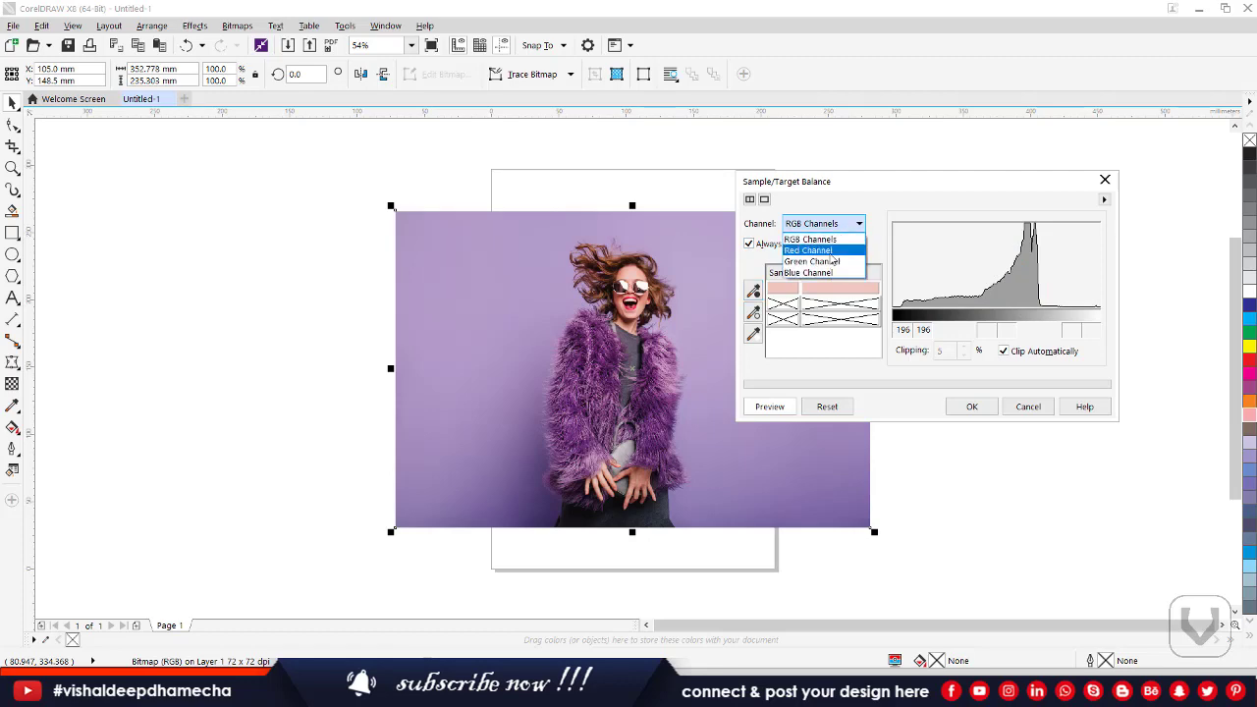
pyautogui.click(827, 236)
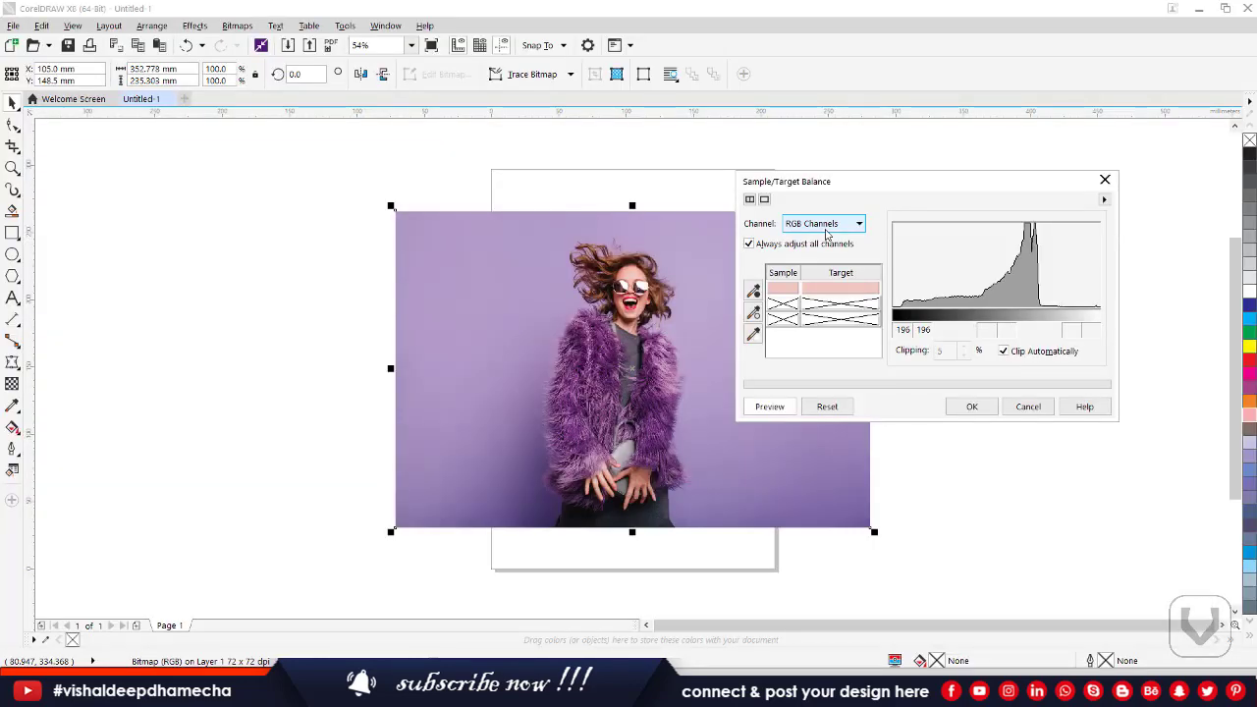
# Sample the midtone and light tone from the woman's face and cancel the Sample/Target Balance
pyautogui.click(754, 312)
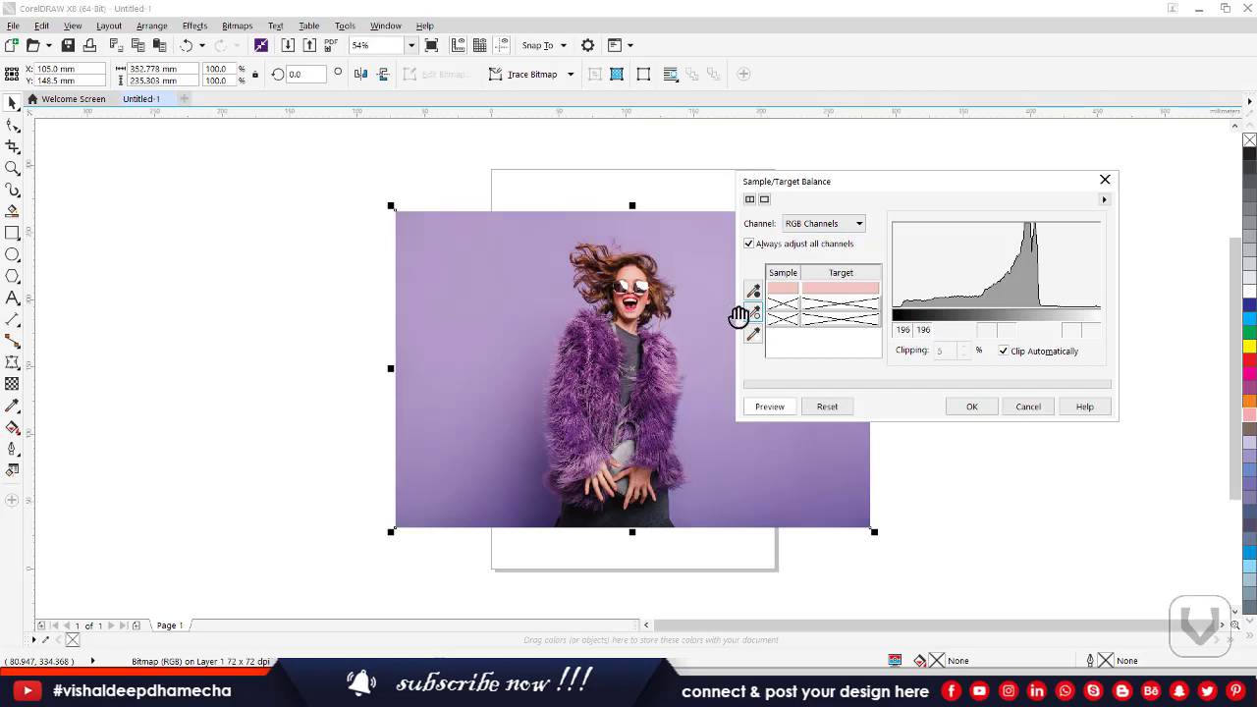
pyautogui.click(636, 284)
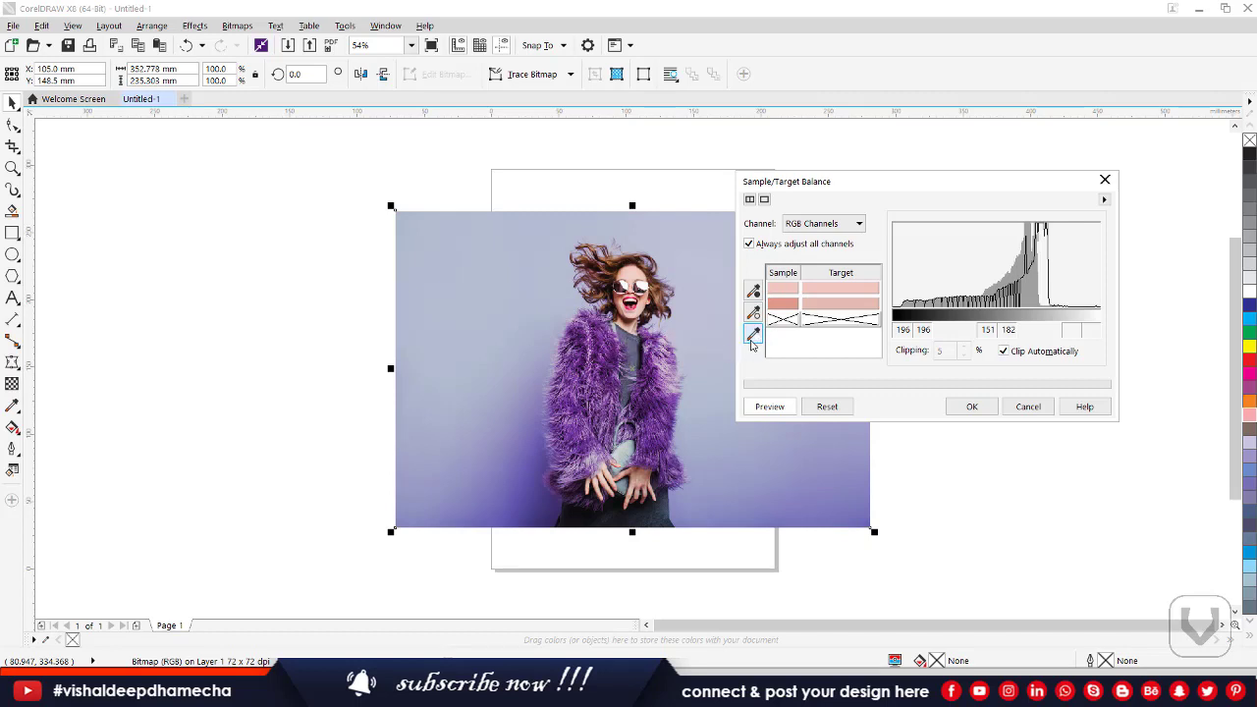
pyautogui.click(643, 298)
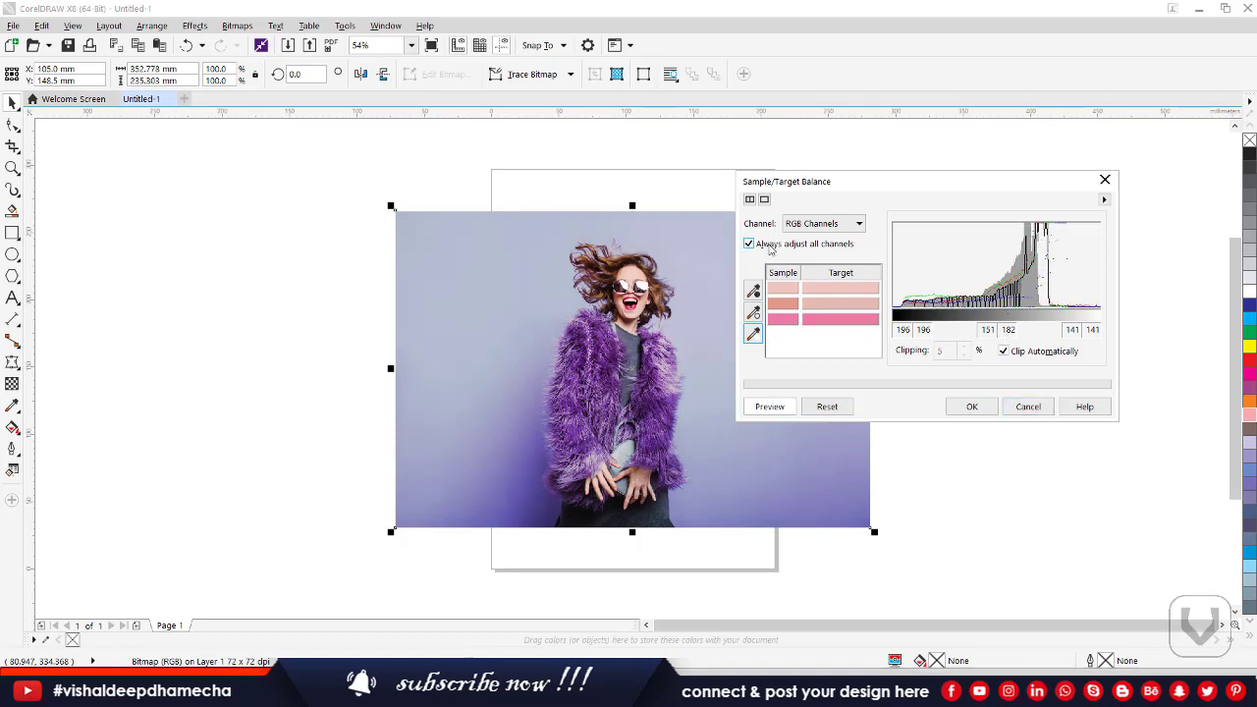
pyautogui.click(1029, 406)
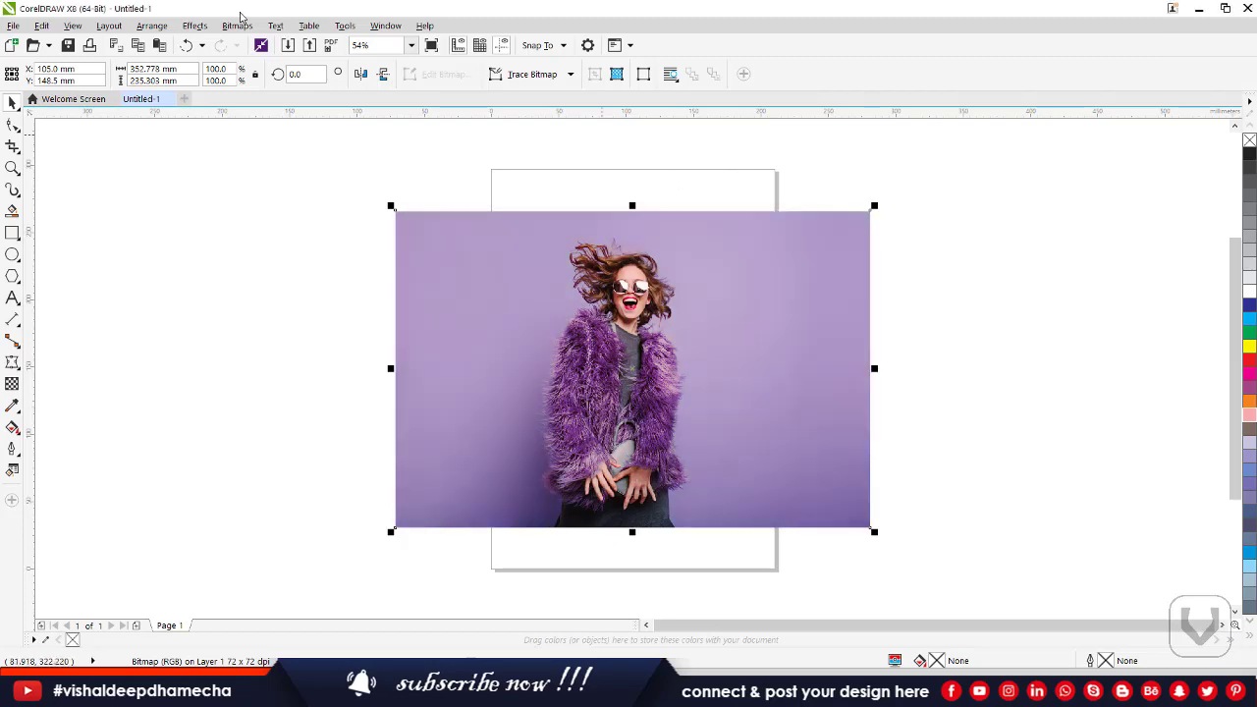
# Start Tone Curve on the photo and bend the RGB curve down through X 180, Y 108, and up through X 93, Y 175
pyautogui.click(194, 25)
pyautogui.moveTo(213, 44)
pyautogui.click(392, 102)
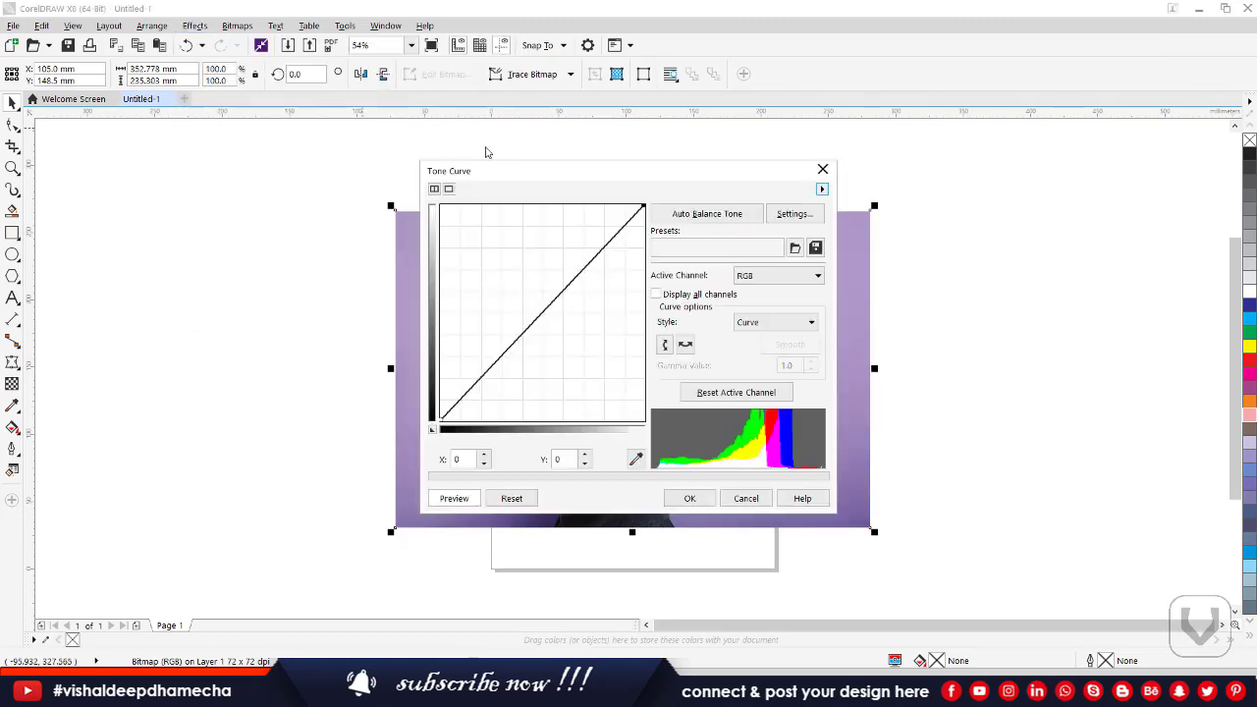
pyautogui.moveTo(515, 169); pyautogui.dragTo(884, 157)
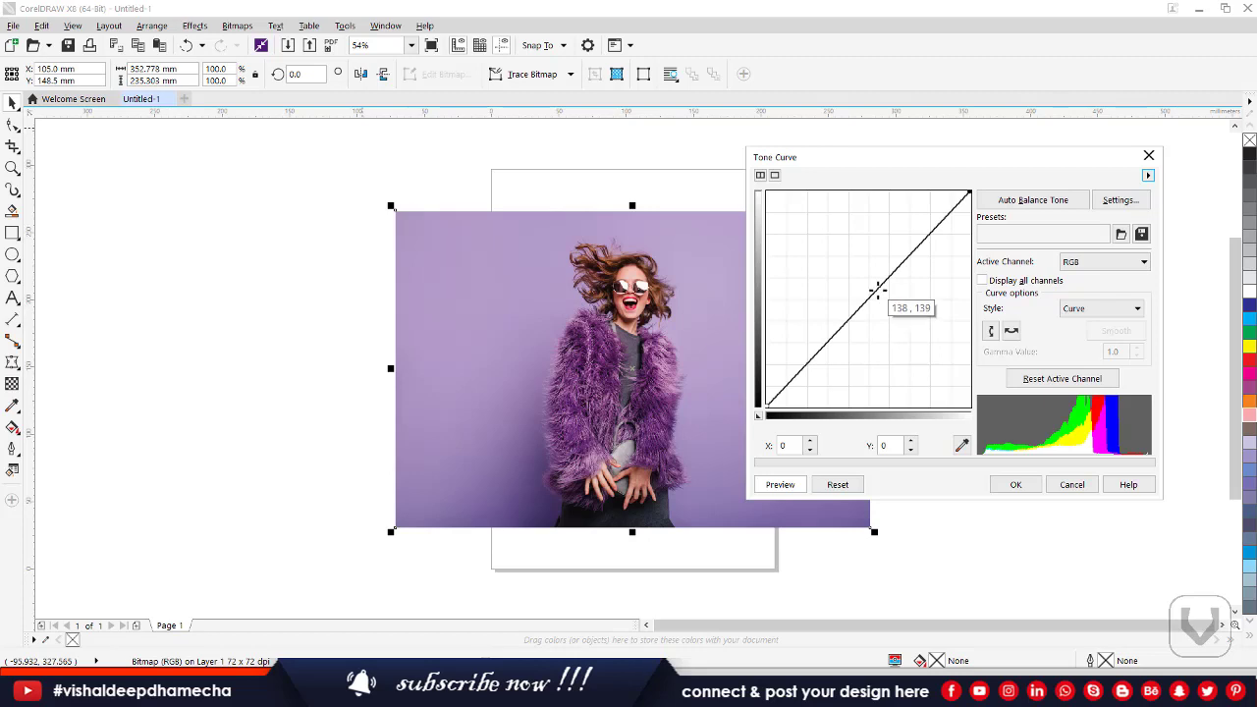
pyautogui.moveTo(879, 292); pyautogui.dragTo(915, 324)
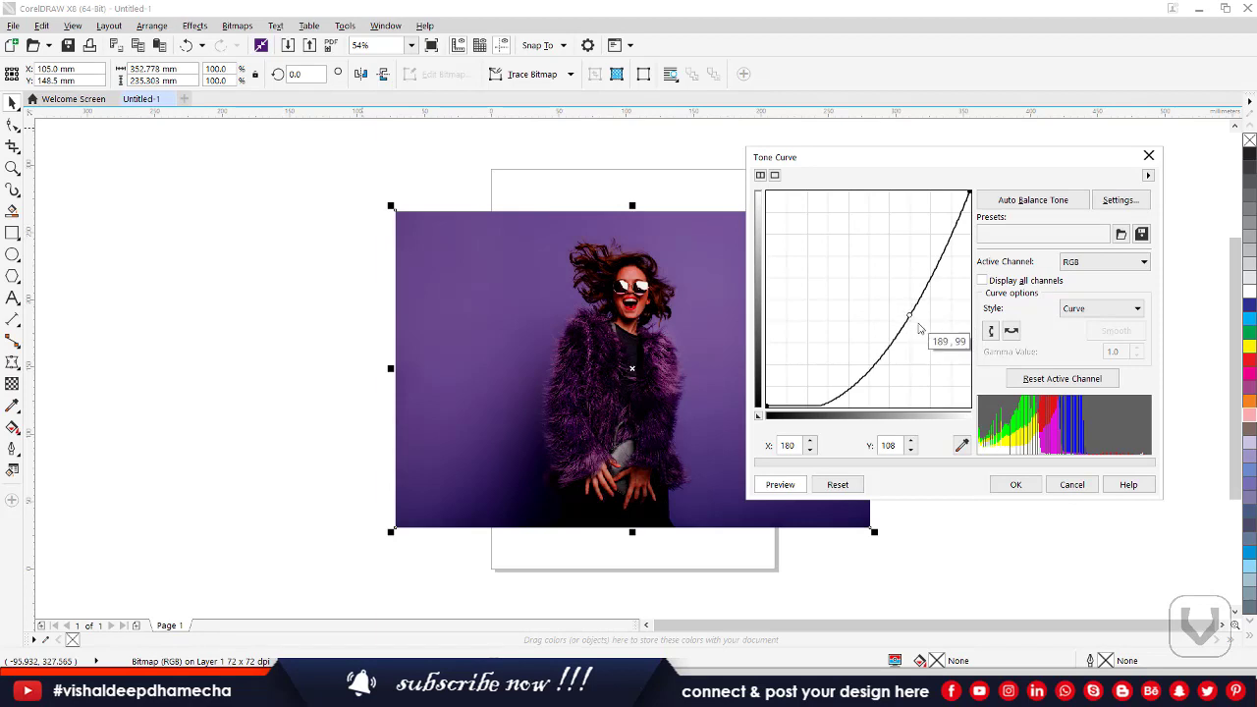
pyautogui.moveTo(909, 316); pyautogui.dragTo(839, 261)
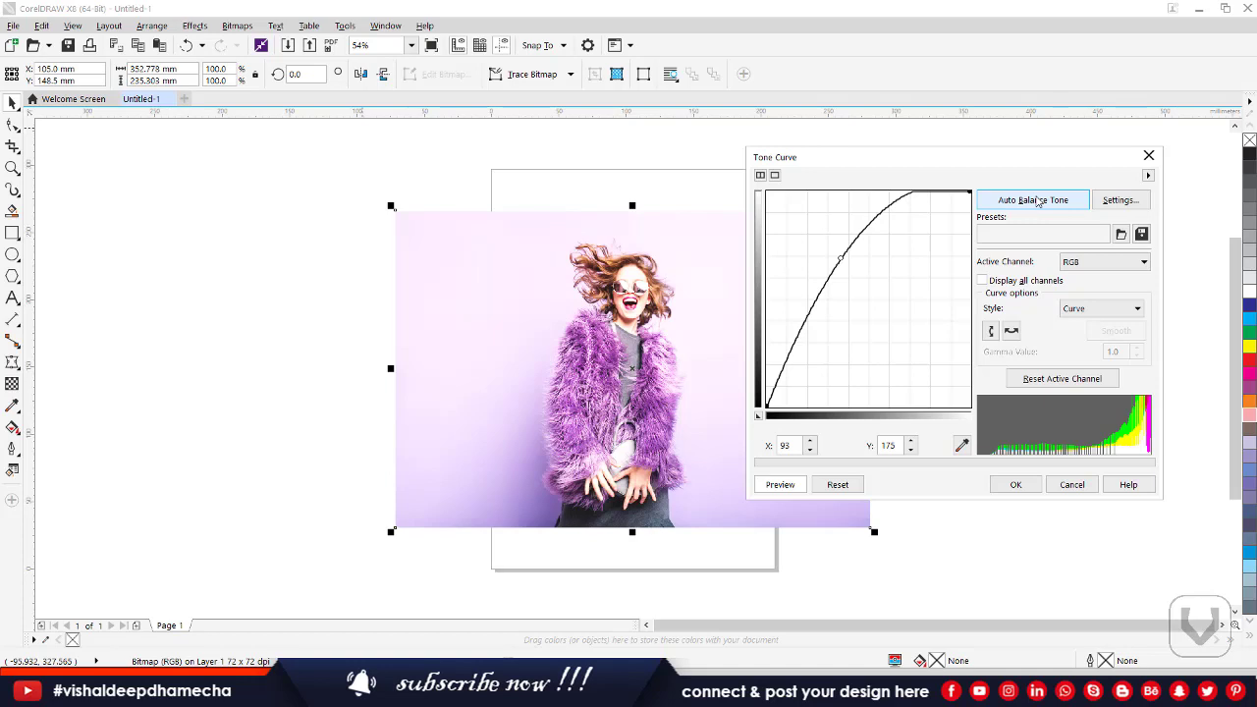
# Try Auto Balance Tone, reset the adjustment, and raise the RGB curve through X 112, Y 177
pyautogui.click(1038, 201)
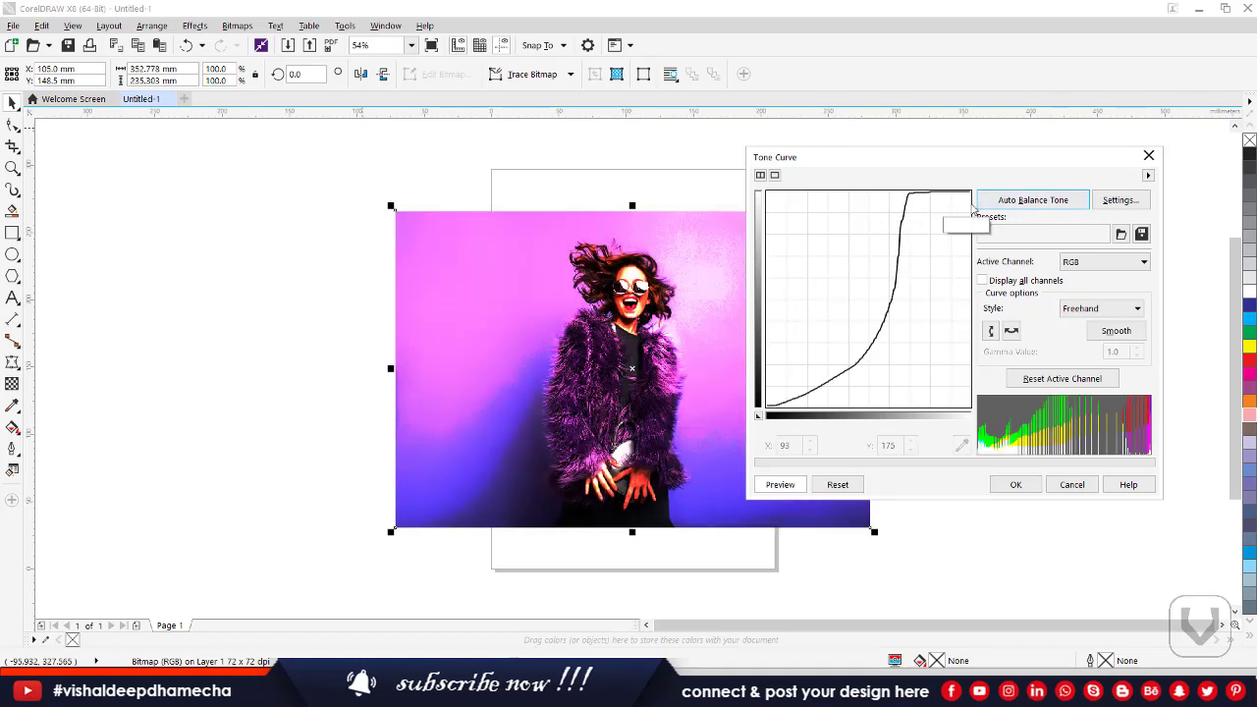
pyautogui.click(827, 488)
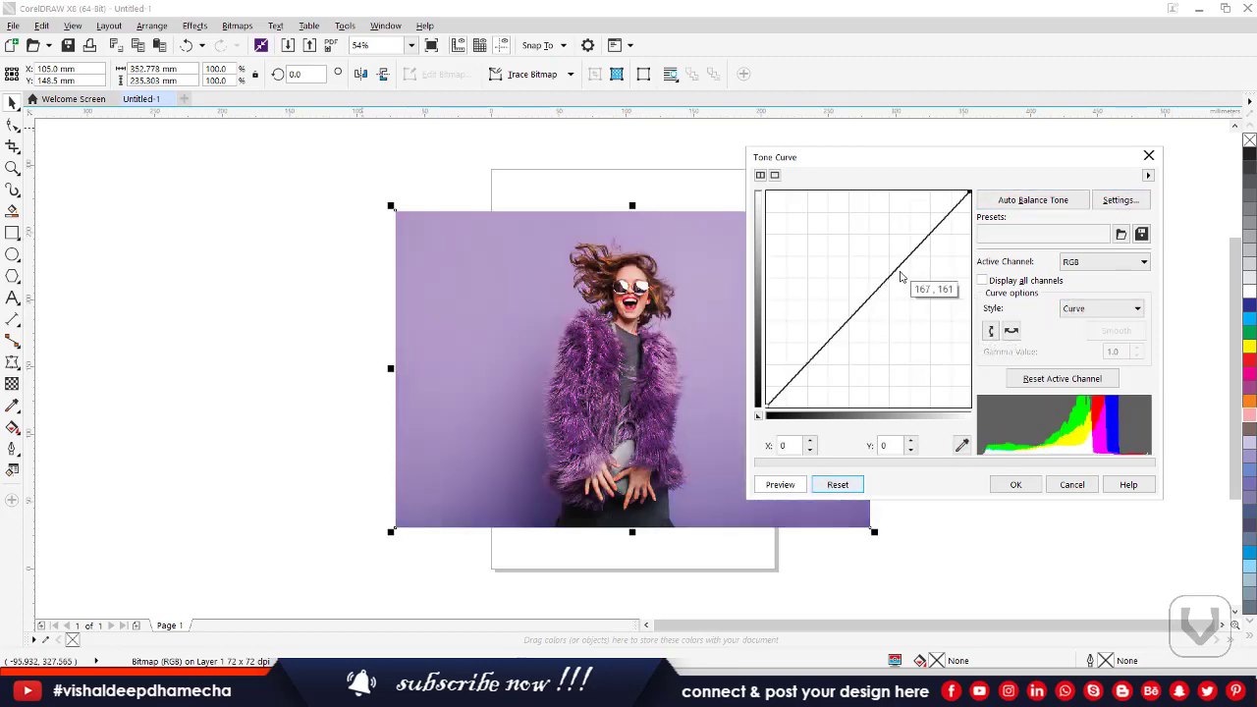
pyautogui.moveTo(901, 265); pyautogui.dragTo(856, 256)
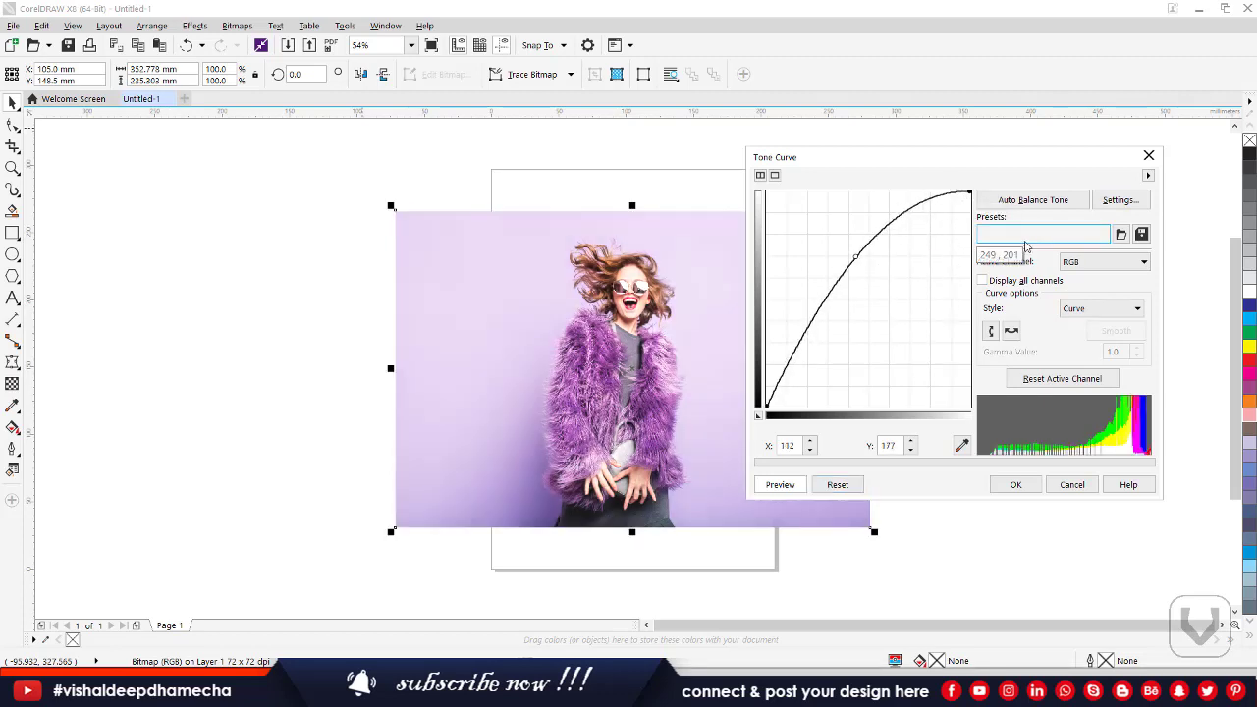
# Try the Straight curve style with a point at X 134, Y 143, and the Freehand style with a jagged line through the midtones
pyautogui.click(1080, 310)
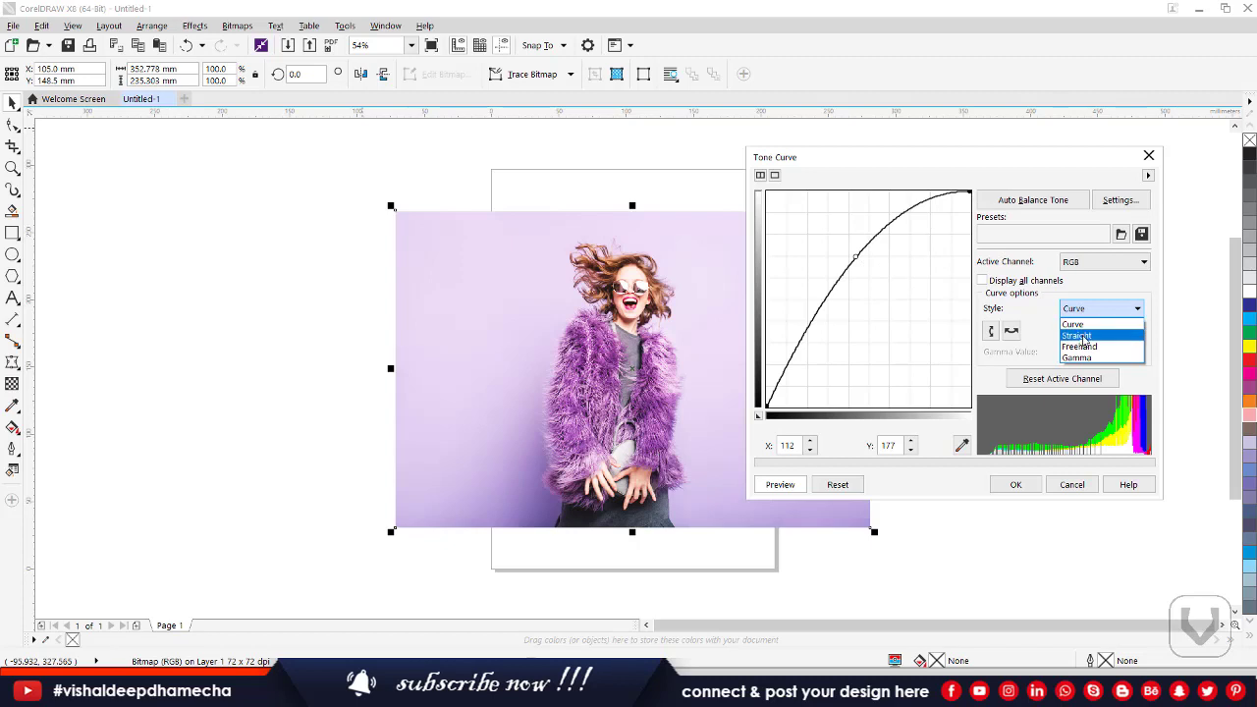
pyautogui.click(1082, 336)
pyautogui.moveTo(839, 288); pyautogui.dragTo(873, 285)
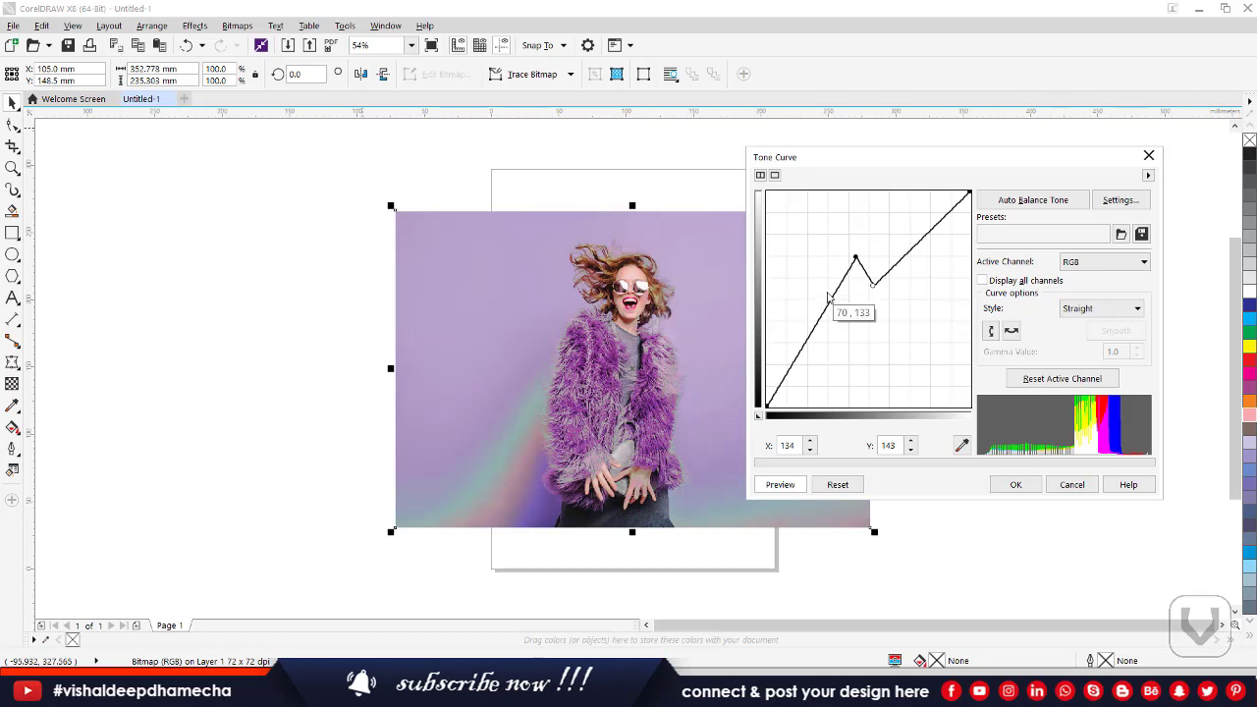
pyautogui.click(1078, 309)
pyautogui.click(1083, 344)
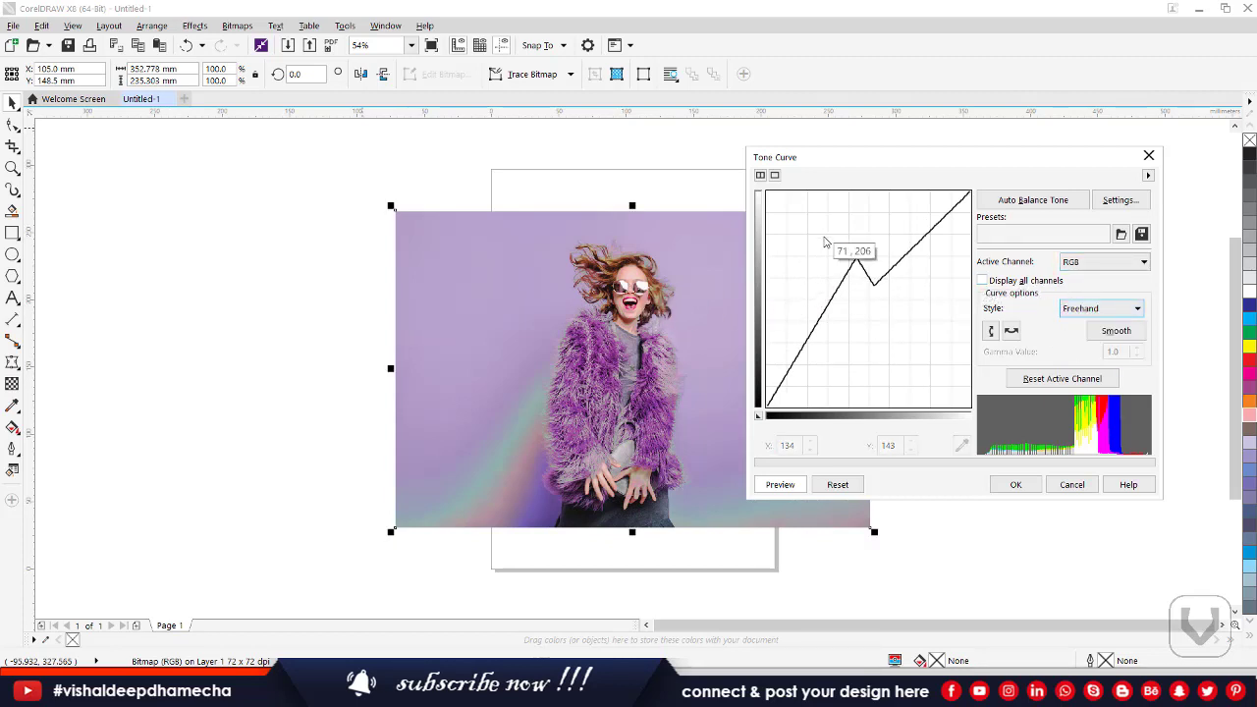
pyautogui.moveTo(831, 244)
pyautogui.mouseDown()
pyautogui.moveTo(875, 281)
pyautogui.moveTo(823, 261)
pyautogui.moveTo(856, 269)
pyautogui.moveTo(888, 240)
pyautogui.moveTo(921, 275)
pyautogui.moveTo(895, 265)
pyautogui.moveTo(900, 286)
pyautogui.mouseUp()
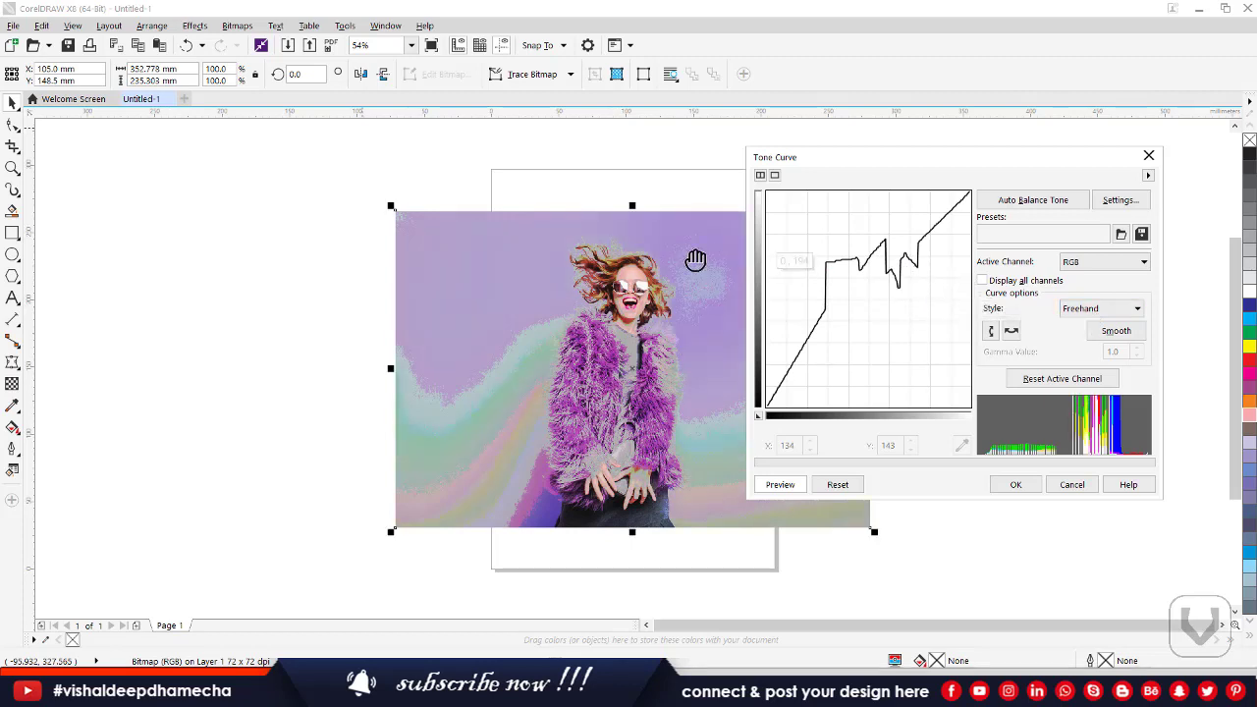
# Change the curve style to Gamma and bend the curve to a gamma value of 1.29
pyautogui.click(1085, 312)
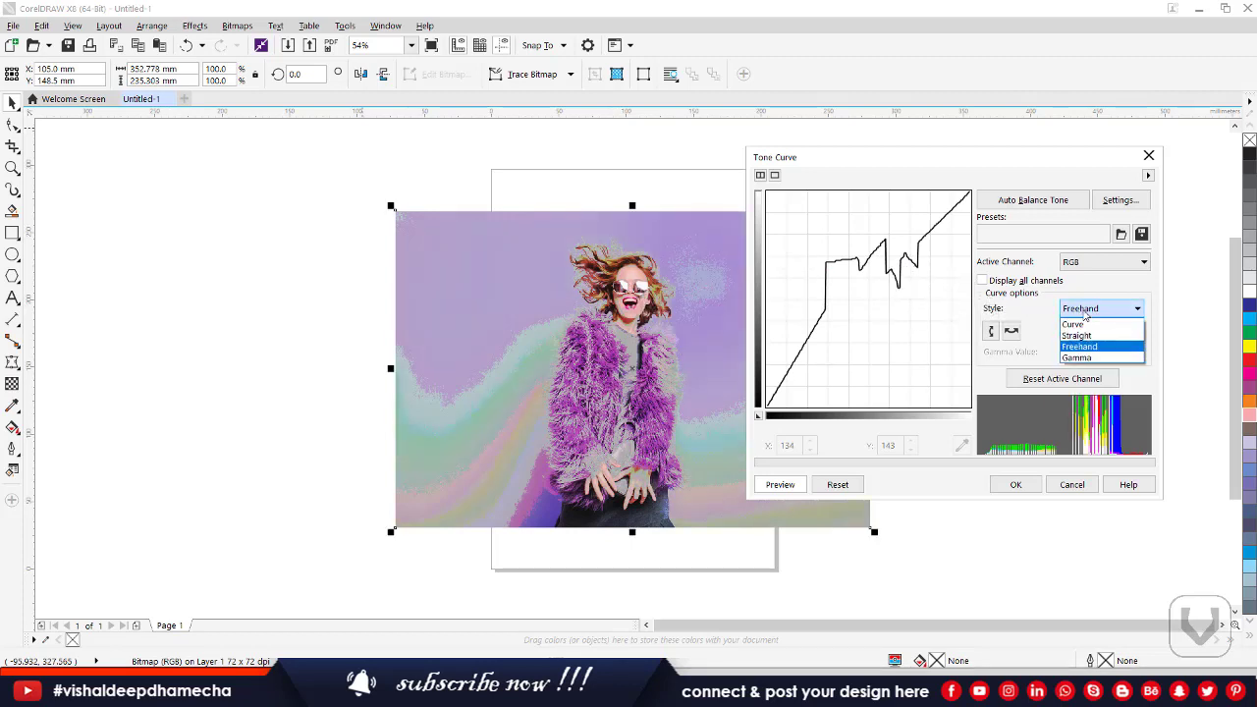
pyautogui.click(1080, 358)
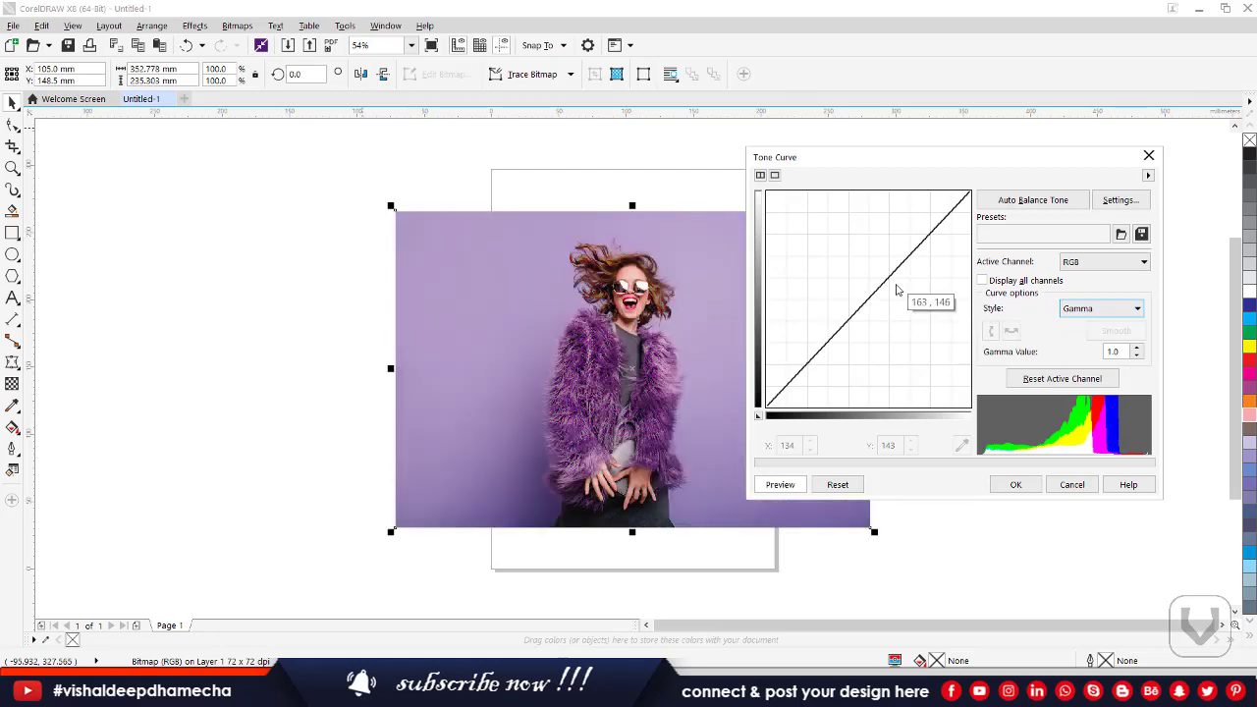
pyautogui.moveTo(895, 286); pyautogui.dragTo(838, 303)
# Return to the Curve style, raise the curve's dark end through X 8, Y 92, and reset and cancel the Tone Curve
pyautogui.click(1076, 307)
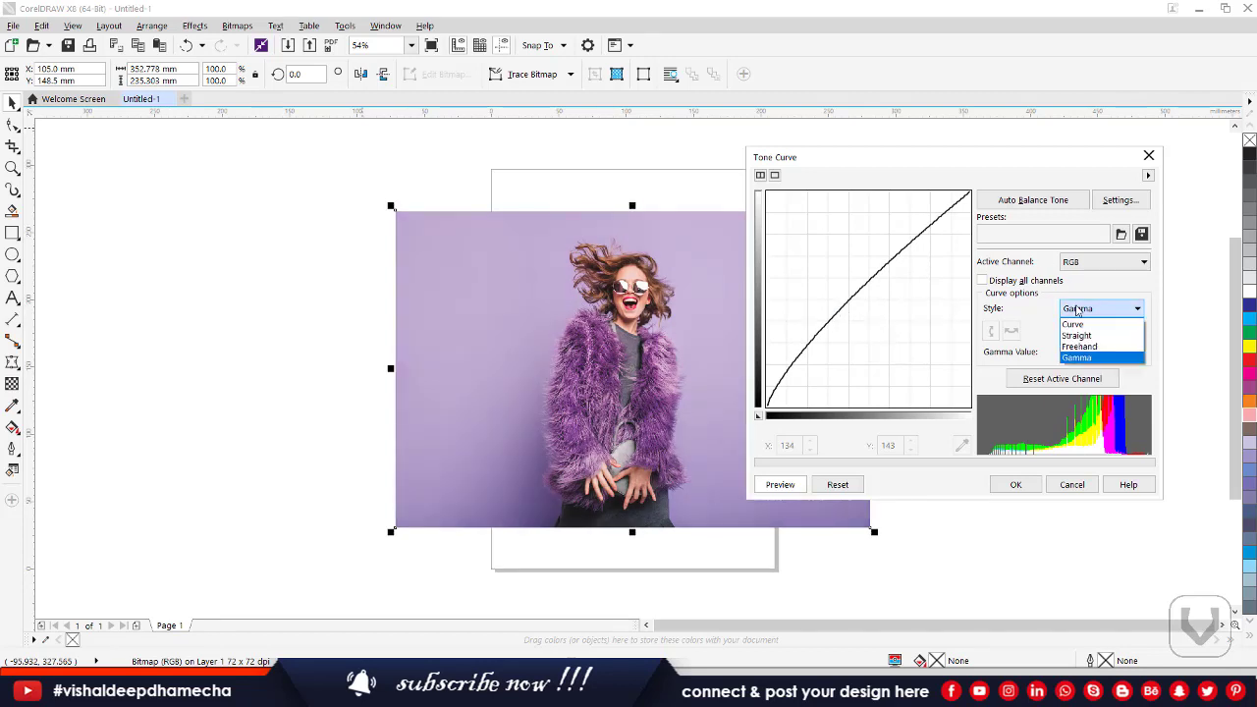
pyautogui.click(1080, 324)
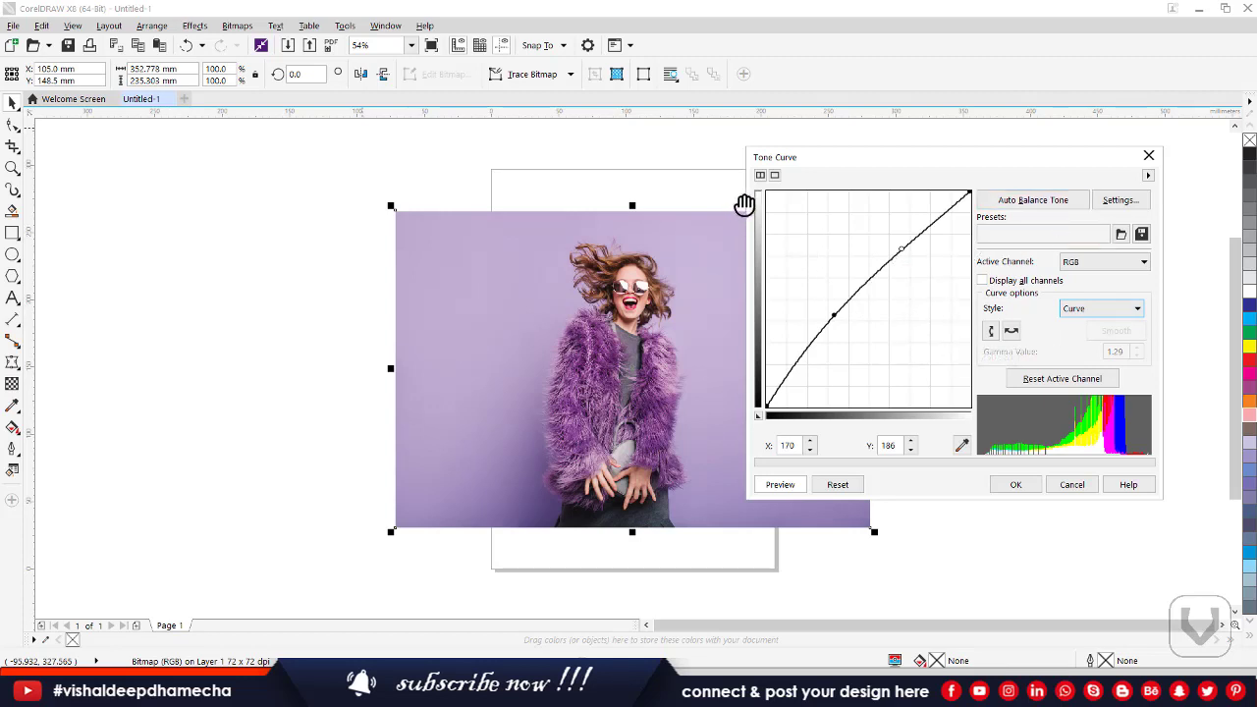
pyautogui.click(769, 406)
pyautogui.moveTo(768, 406); pyautogui.dragTo(772, 327)
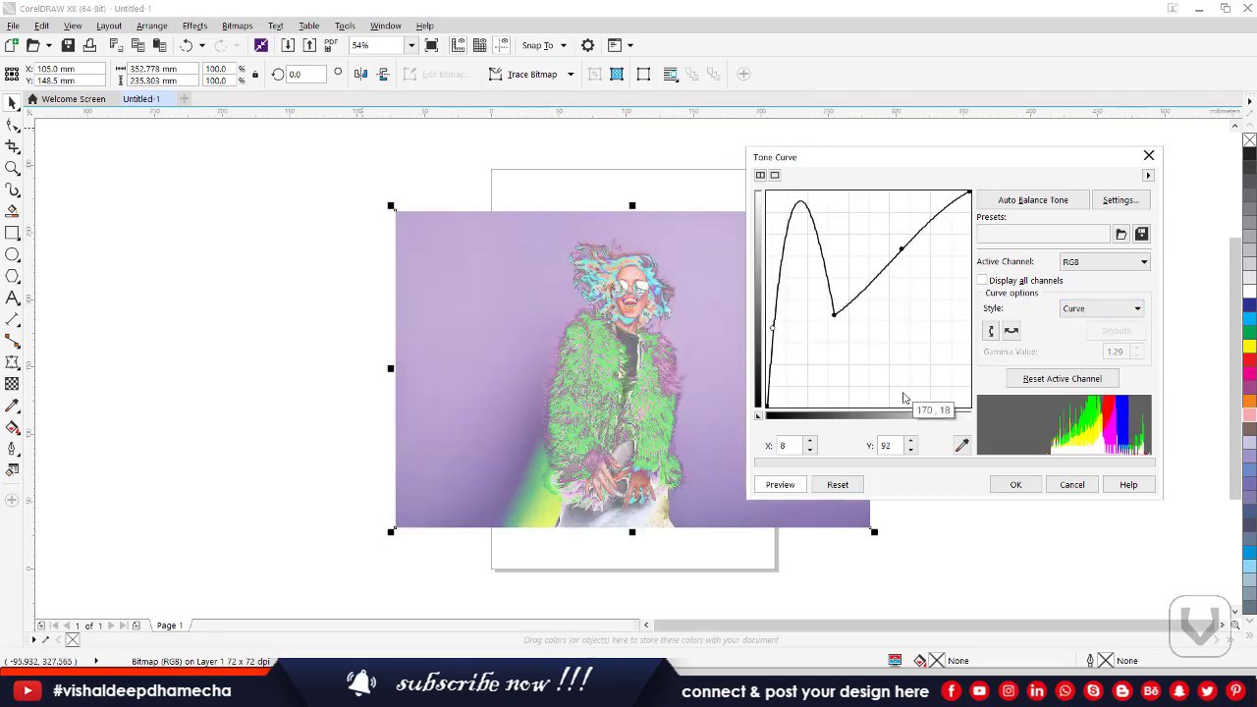
pyautogui.click(838, 487)
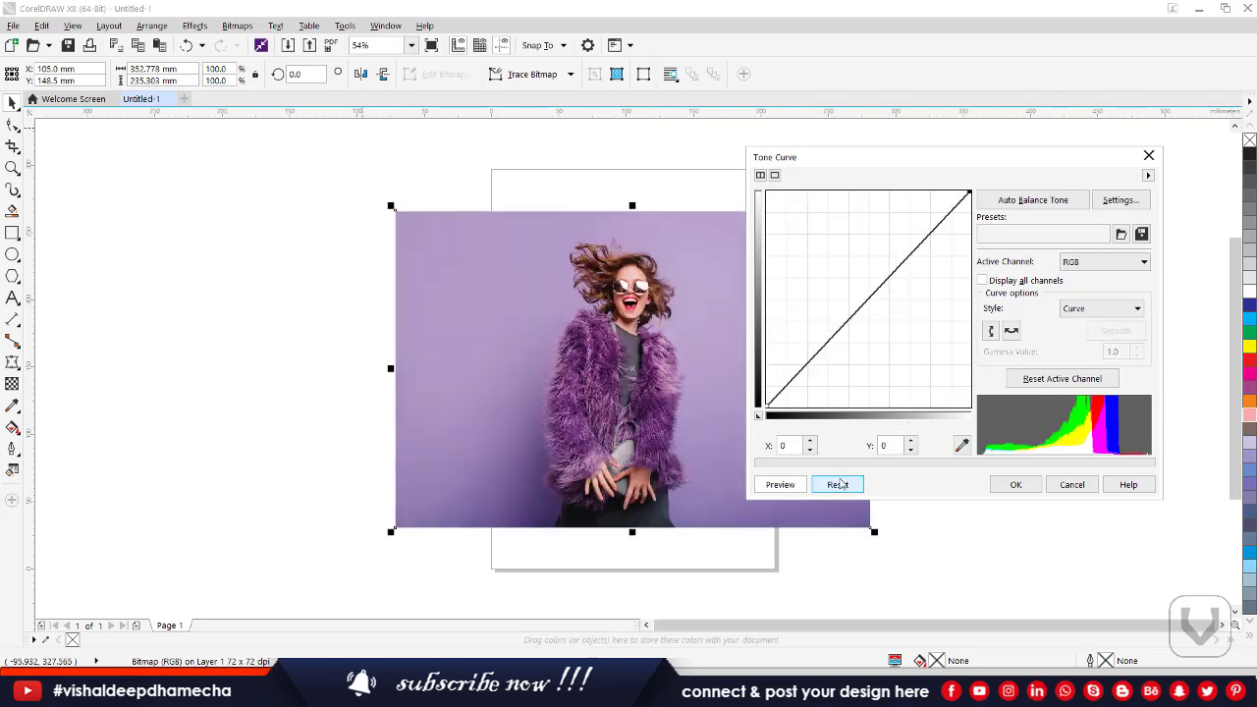
pyautogui.click(1050, 491)
# Start Brightness/Contrast/Intensity on the photo, set the brightness to 21, and try a contrast of 14 before returning it to 0
pyautogui.click(188, 27)
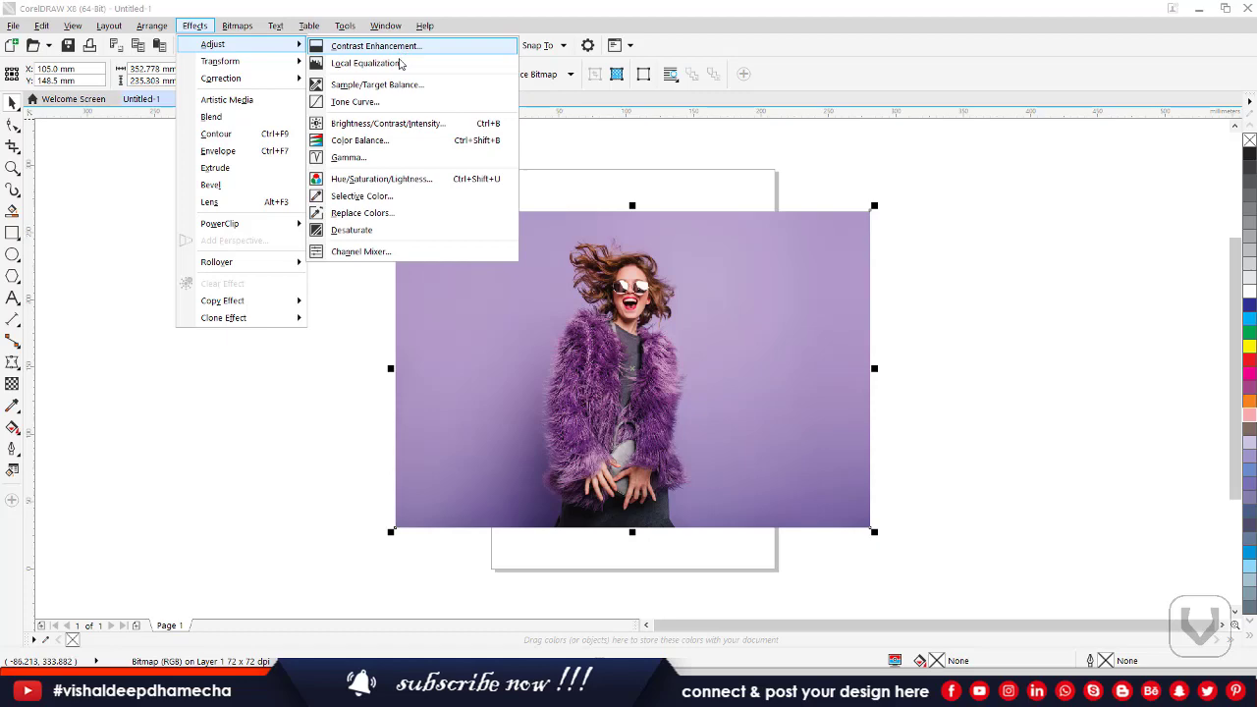
pyautogui.click(387, 124)
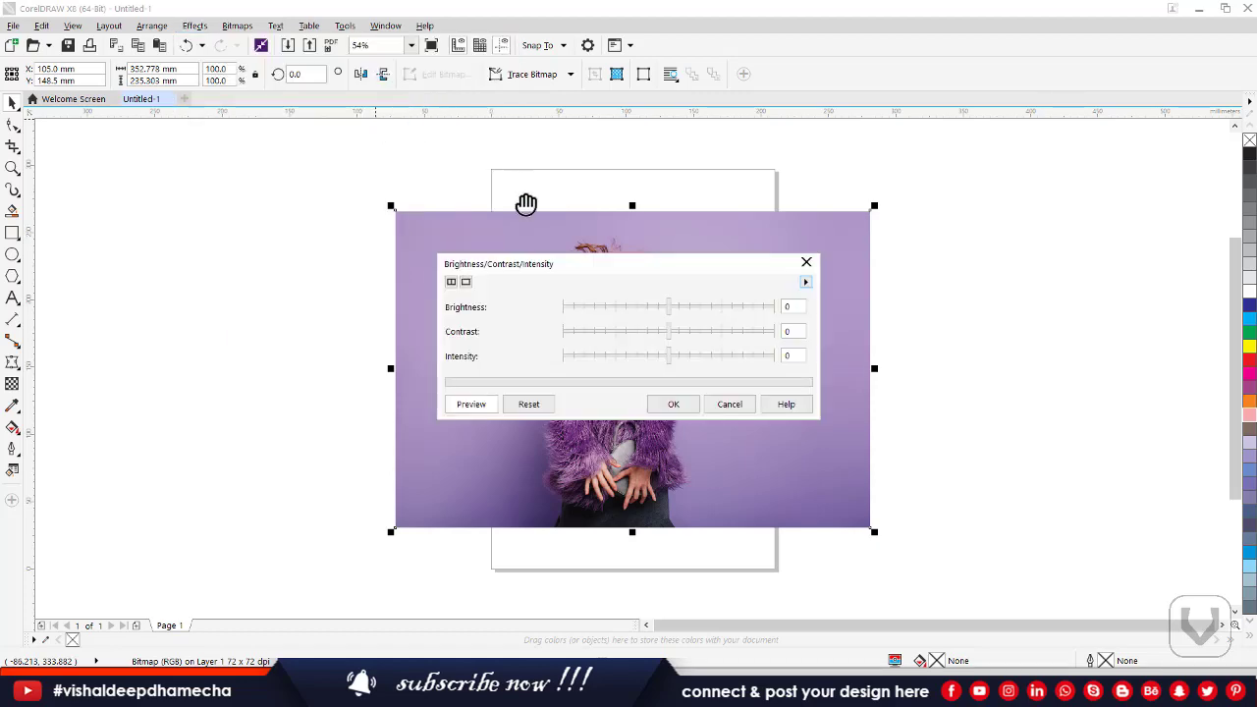
pyautogui.moveTo(557, 273); pyautogui.dragTo(882, 159)
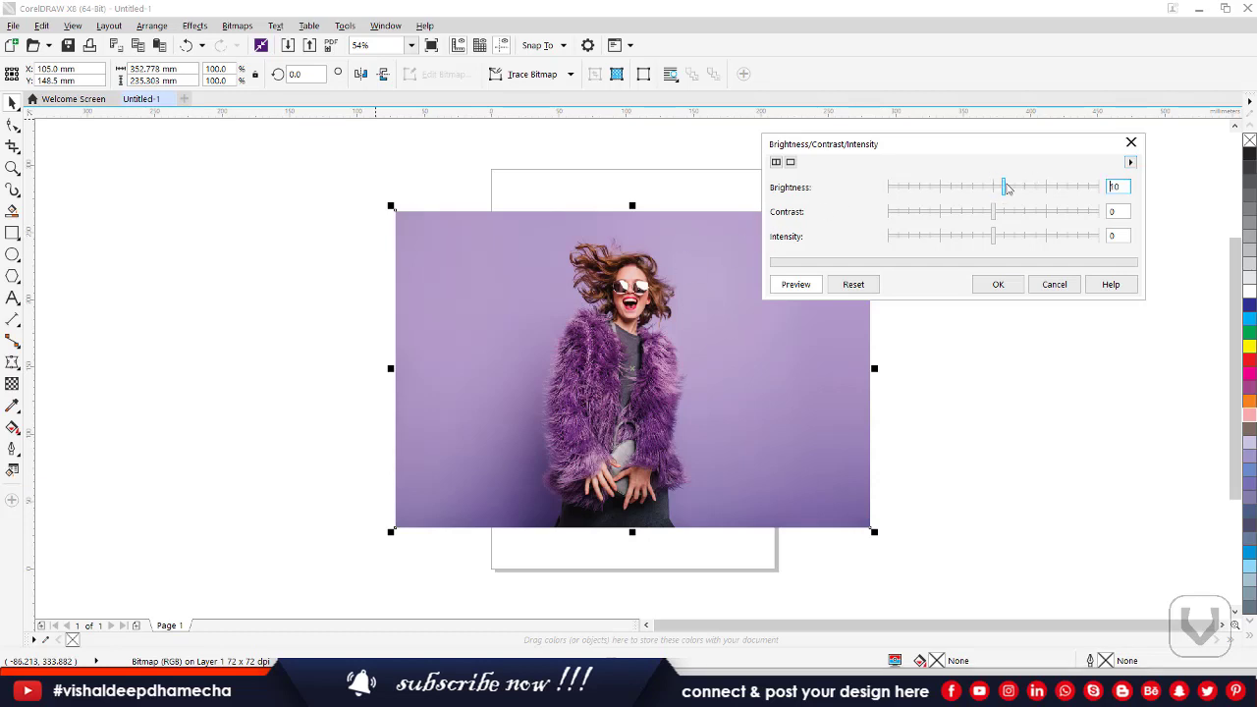
pyautogui.moveTo(1017, 188); pyautogui.dragTo(1028, 213)
pyautogui.click(1008, 213)
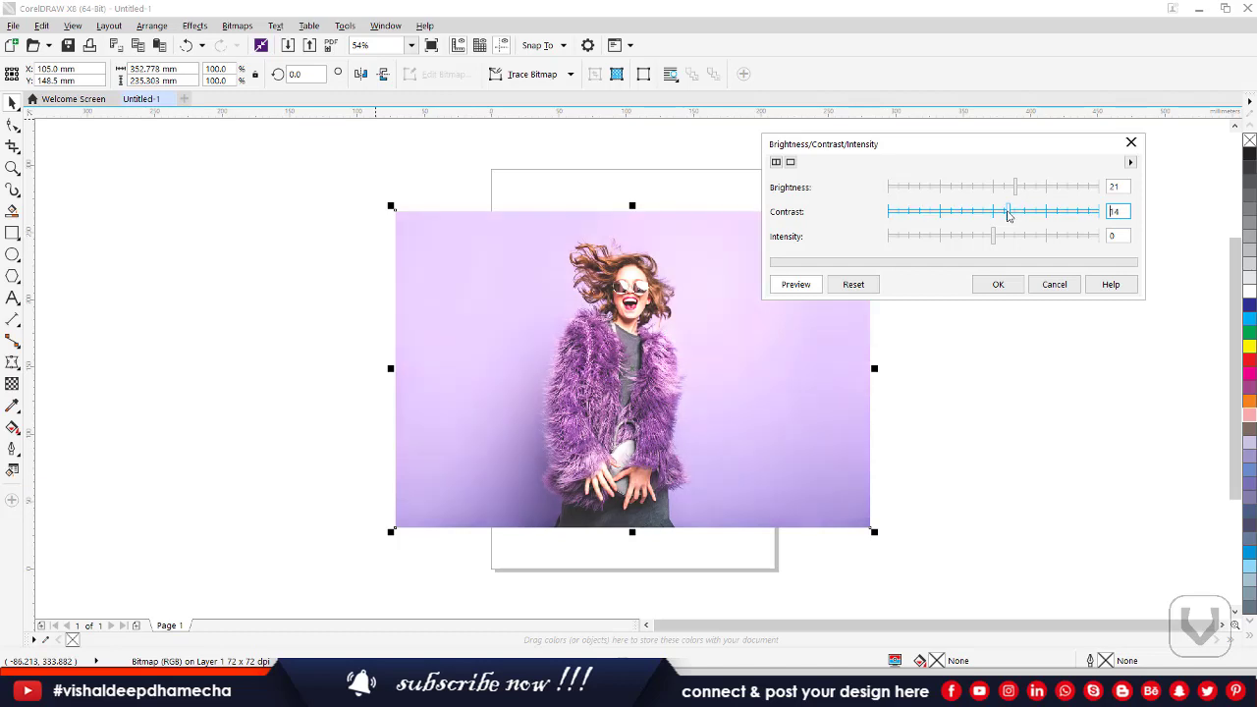
pyautogui.click(990, 215)
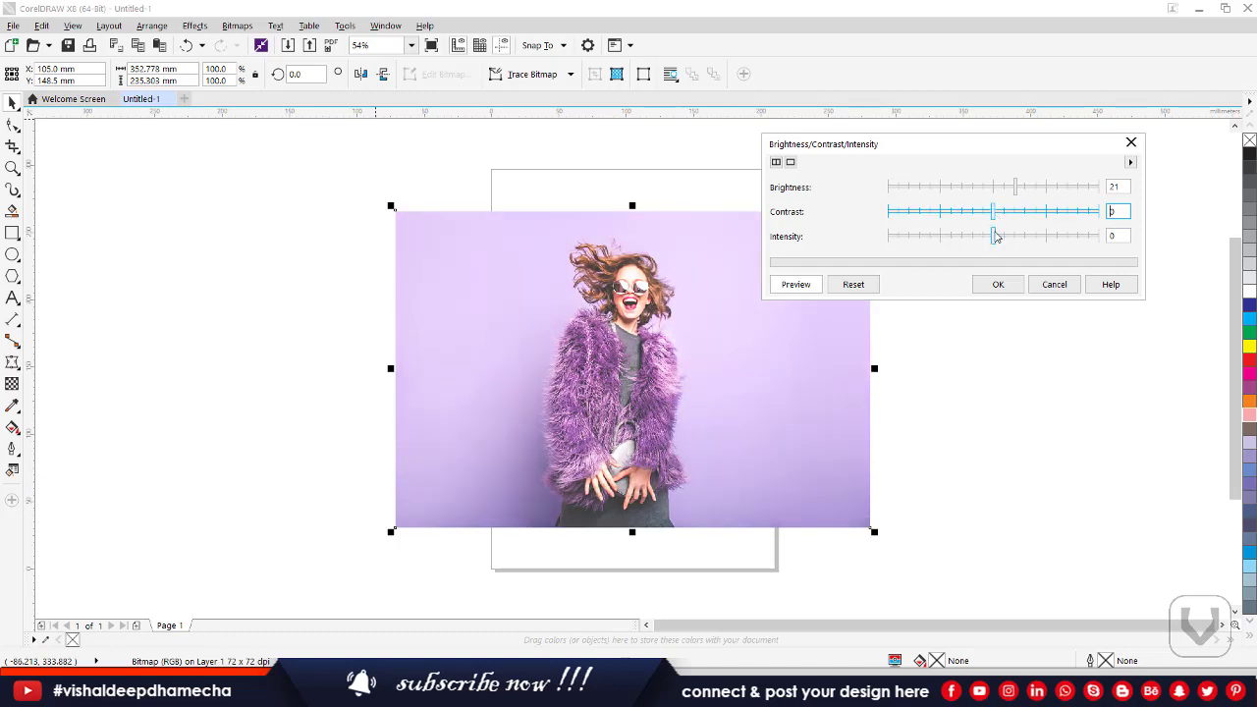
# Try intensities of -38 and 41 on the photo, return the intensity to 0, and set the contrast to 12
pyautogui.moveTo(993, 236); pyautogui.dragTo(1011, 236)
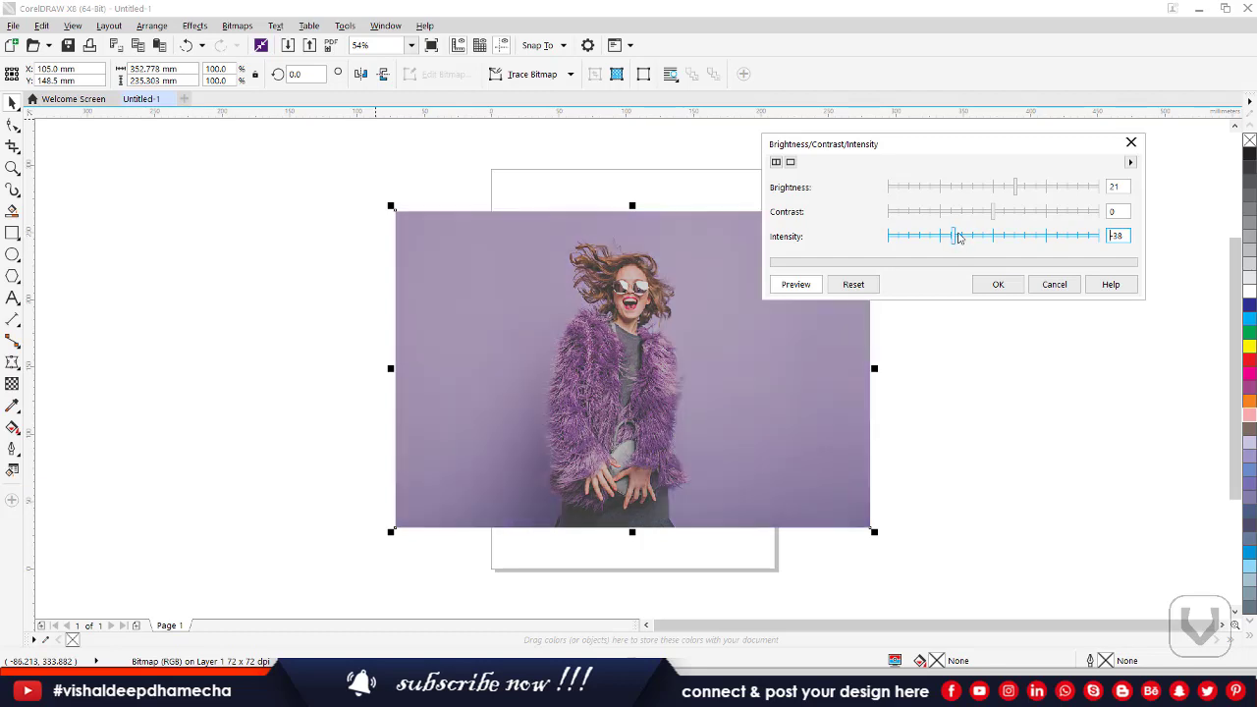
pyautogui.moveTo(969, 237); pyautogui.dragTo(1037, 236)
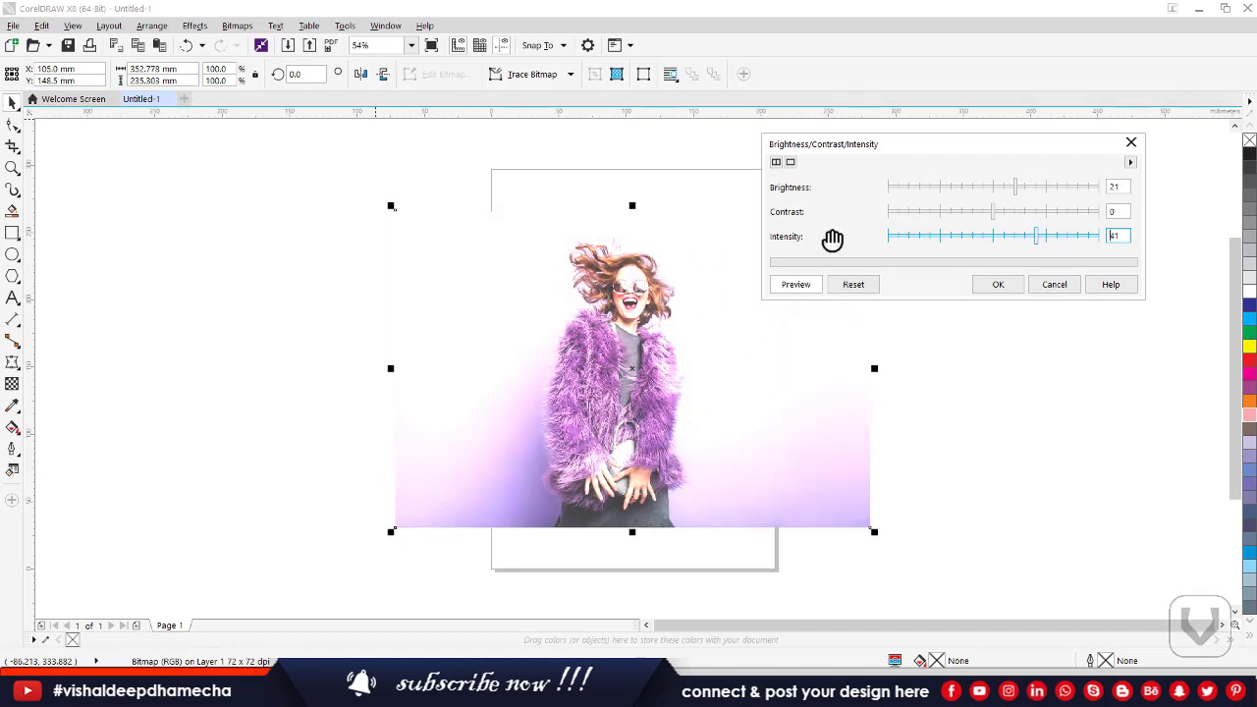
pyautogui.click(976, 244)
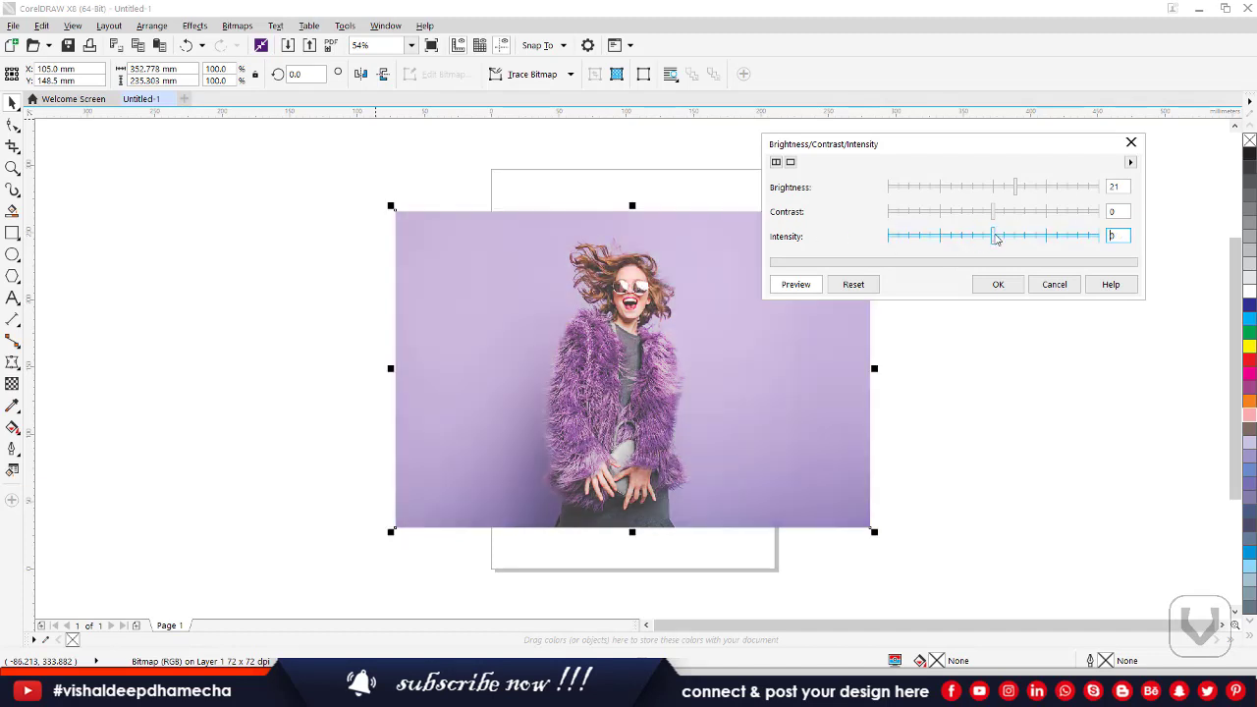
pyautogui.click(955, 210)
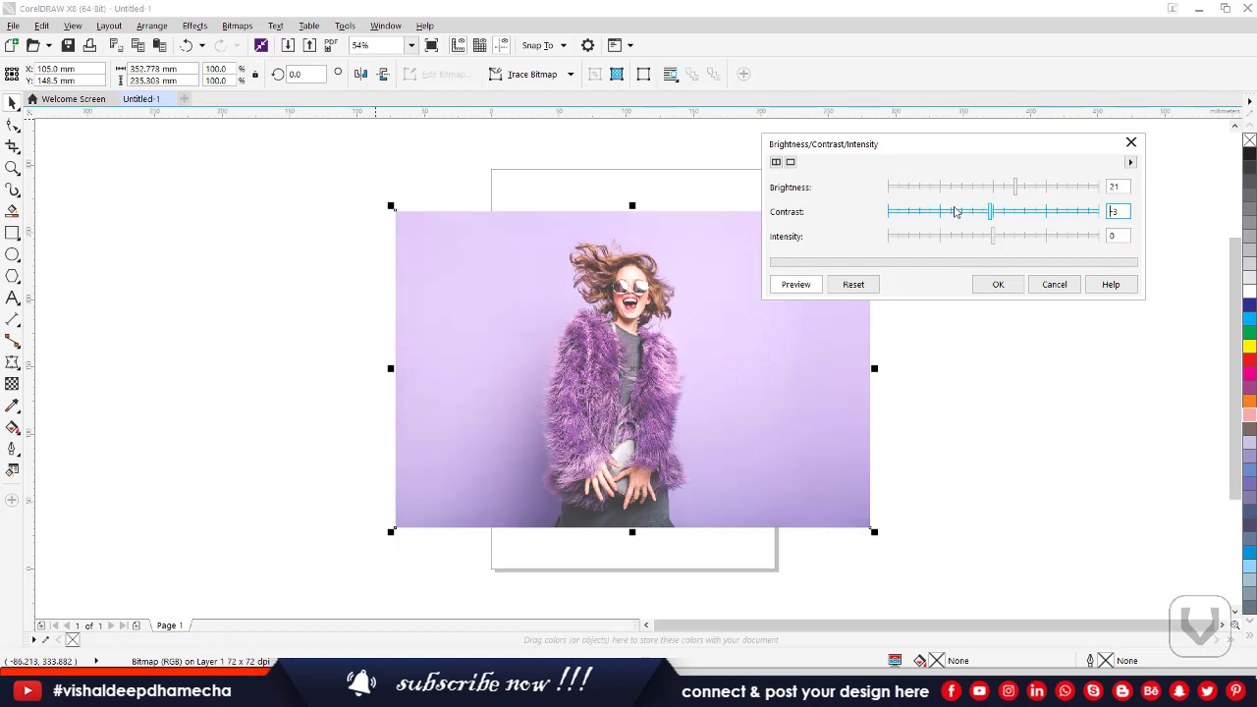
pyautogui.moveTo(992, 215); pyautogui.dragTo(1007, 215)
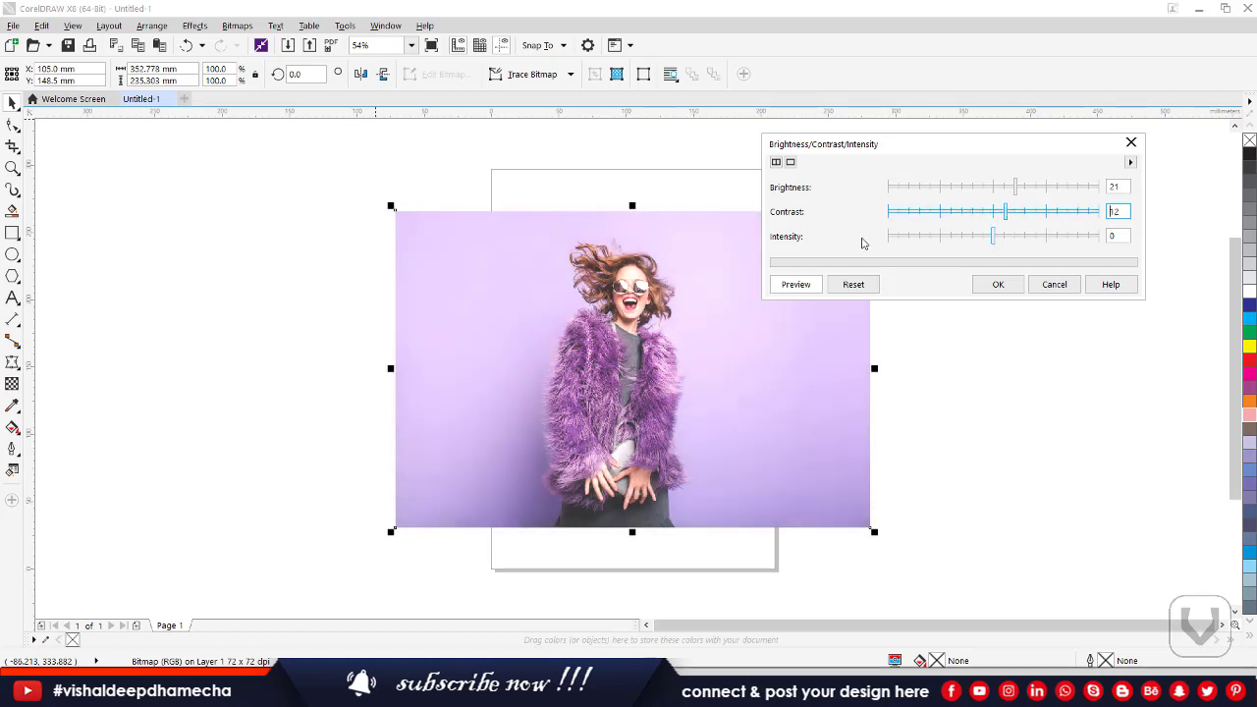
# Compare the preview layouts, try brightness values of -5 and -9, and cancel the Brightness/Contrast/Intensity adjustment
pyautogui.click(791, 163)
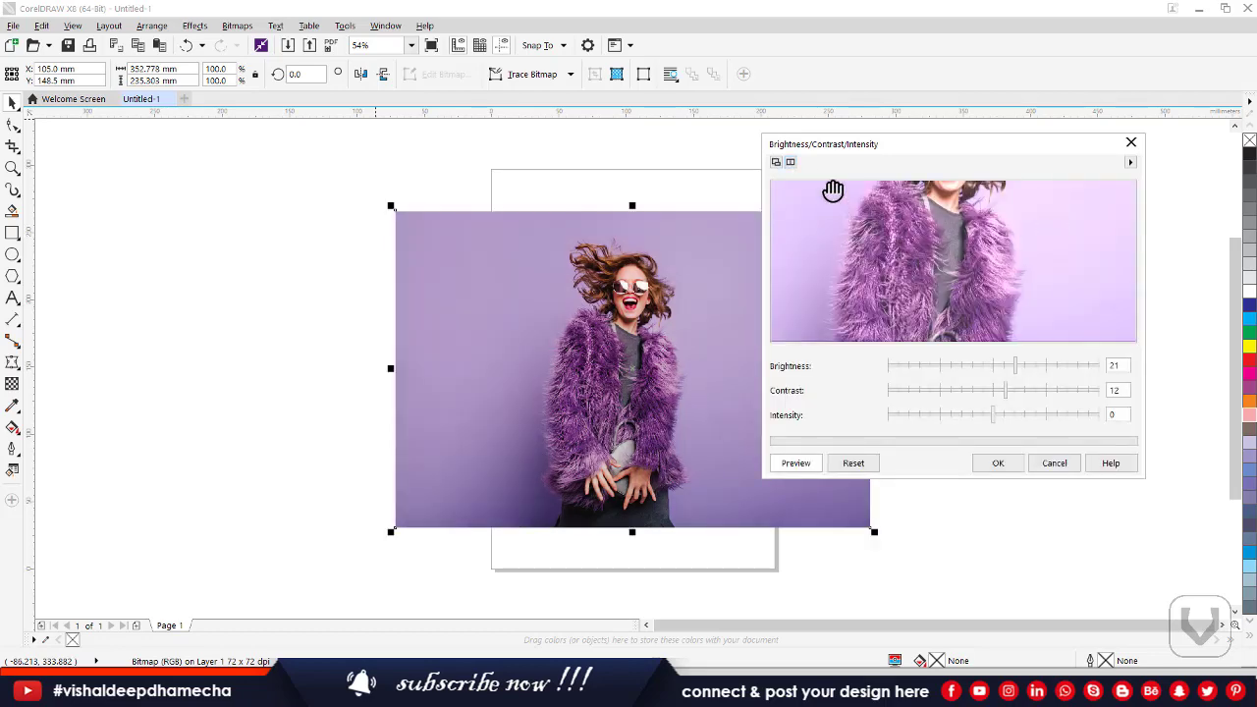
pyautogui.click(776, 162)
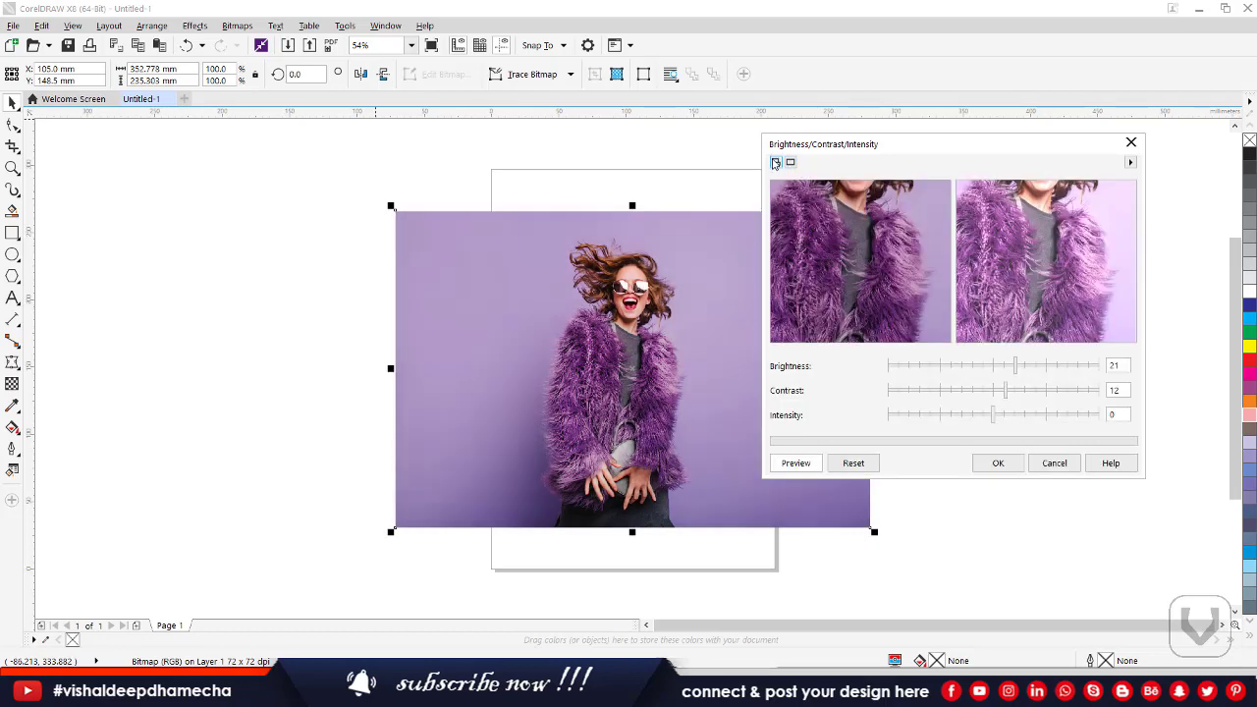
pyautogui.click(776, 162)
pyautogui.click(988, 188)
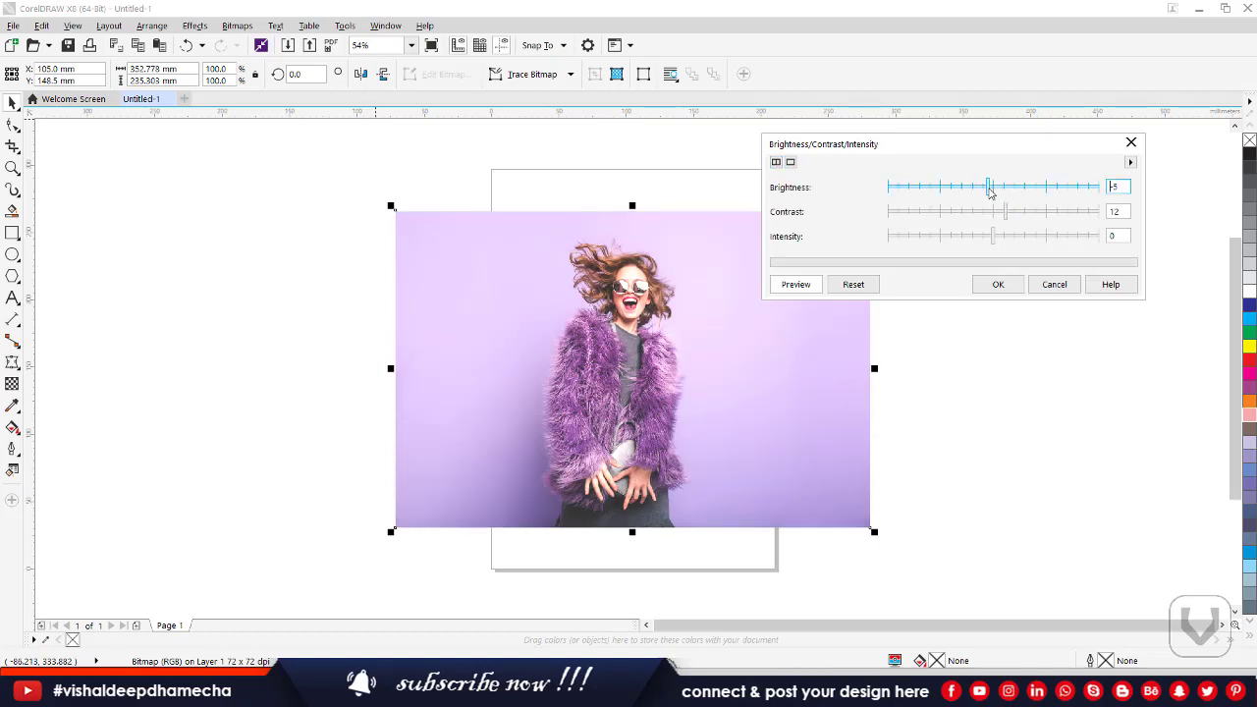
pyautogui.click(1017, 192)
pyautogui.click(987, 186)
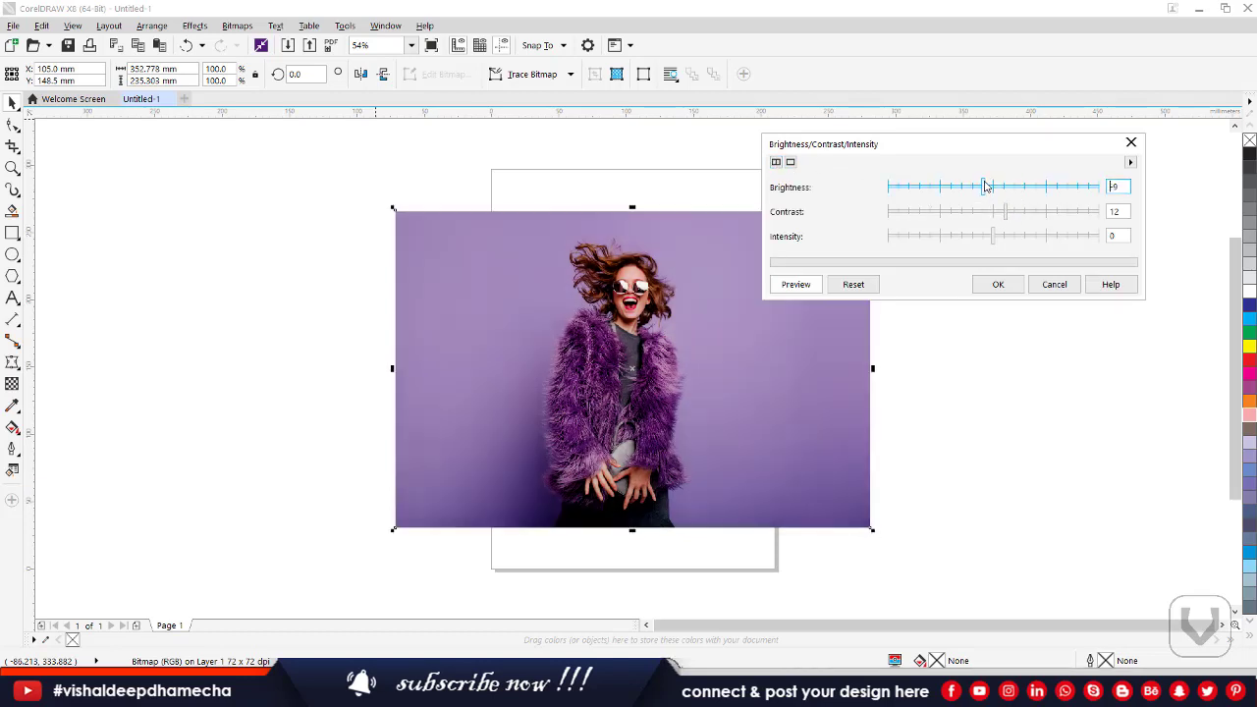
pyautogui.click(1054, 284)
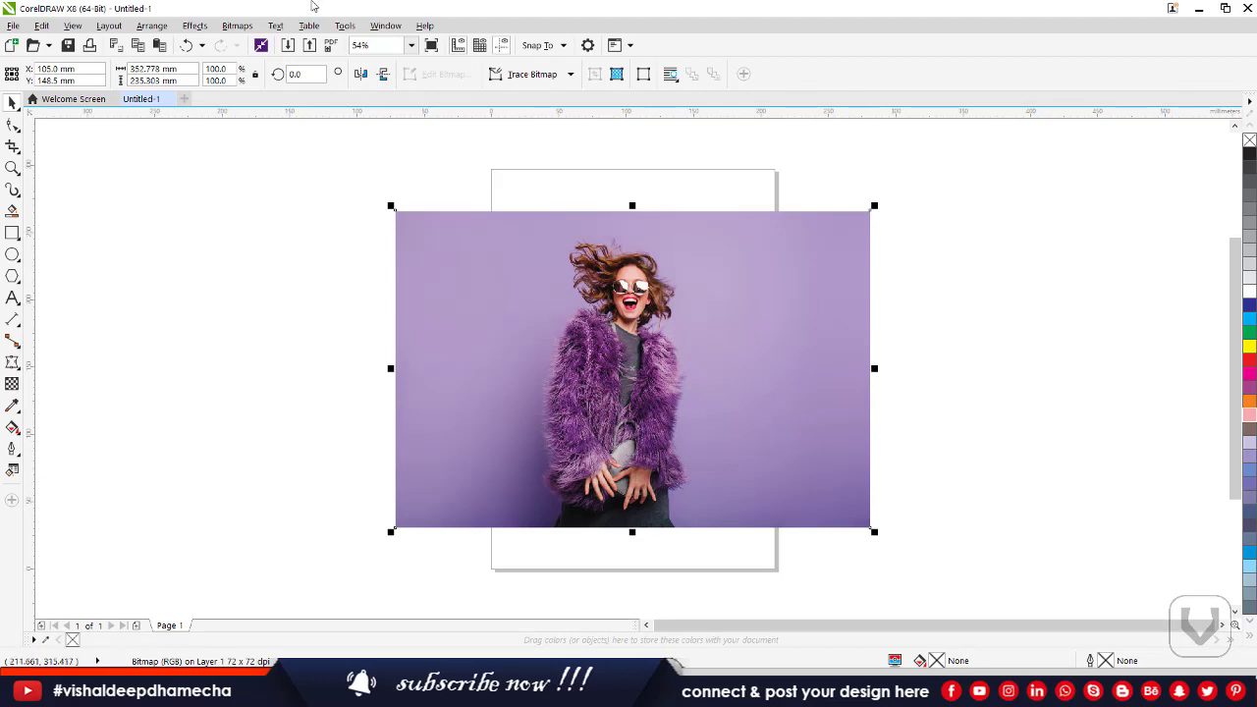
# Start Color Balance on the photo and shift the Cyan--Red channel to -48 with all ranges and Preserve luminance enabled
pyautogui.click(193, 26)
pyautogui.moveTo(204, 45)
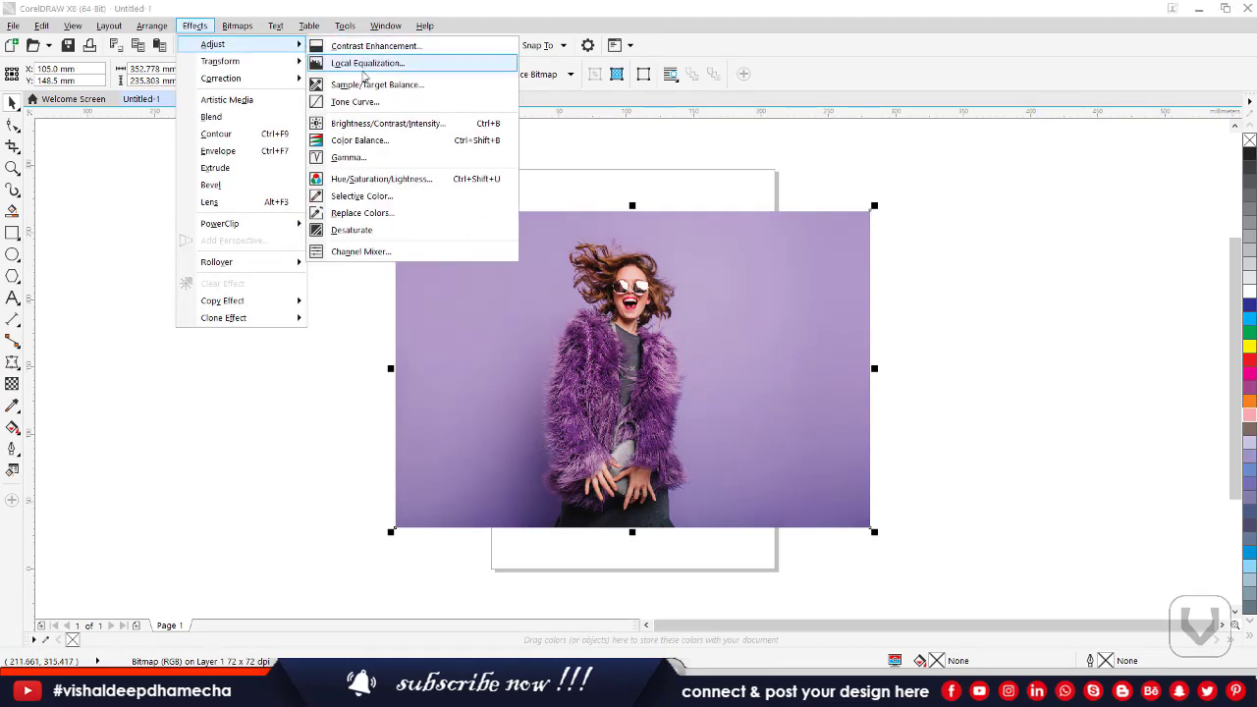
pyautogui.click(393, 146)
pyautogui.moveTo(533, 258); pyautogui.dragTo(850, 158)
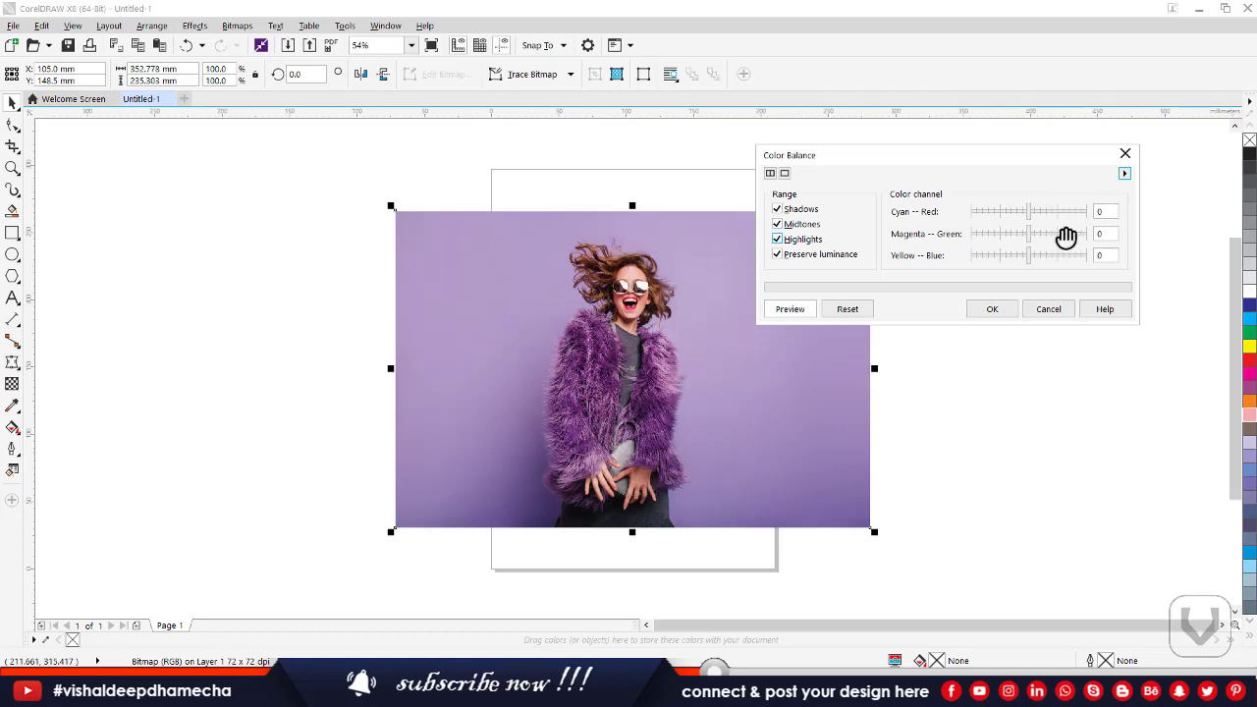
pyautogui.moveTo(1029, 212)
pyautogui.mouseDown()
pyautogui.moveTo(1014, 214)
pyautogui.moveTo(1050, 216)
pyautogui.mouseUp()
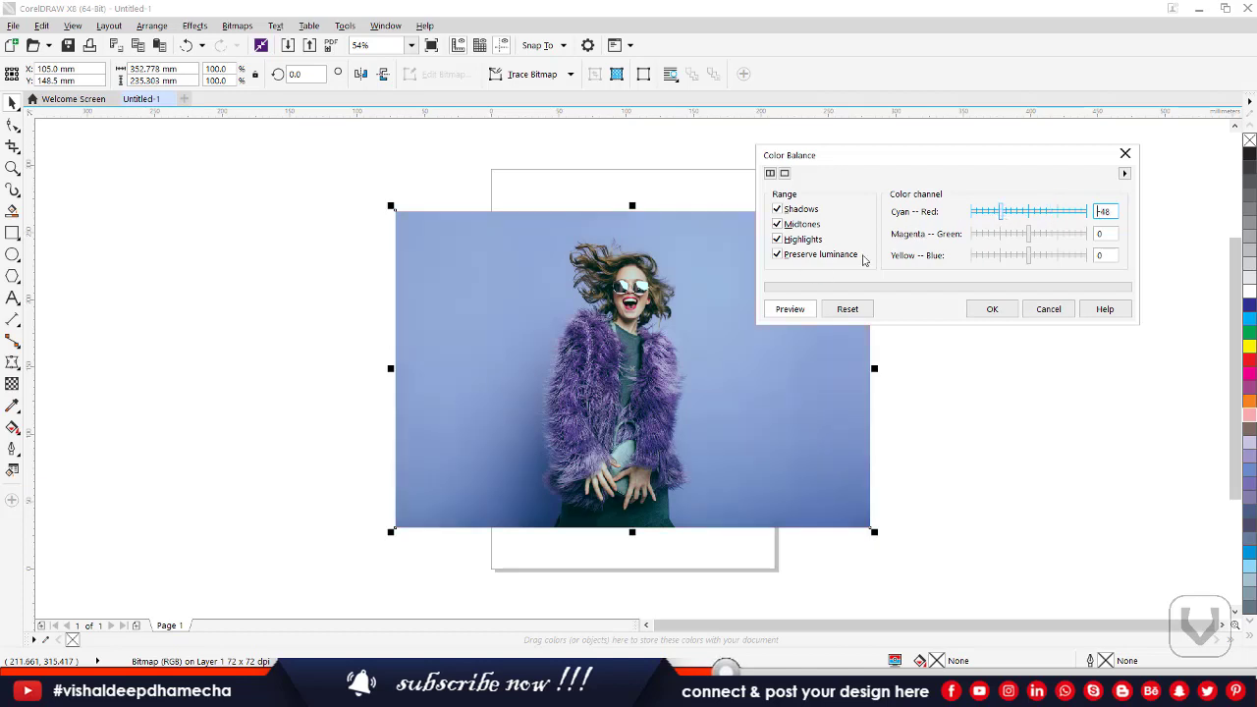
# Set Color Balance's Magenta--Green channel to 62, try Yellow--Blue values of -79 and 76, then reset and cancel the adjustment
pyautogui.click(1007, 233)
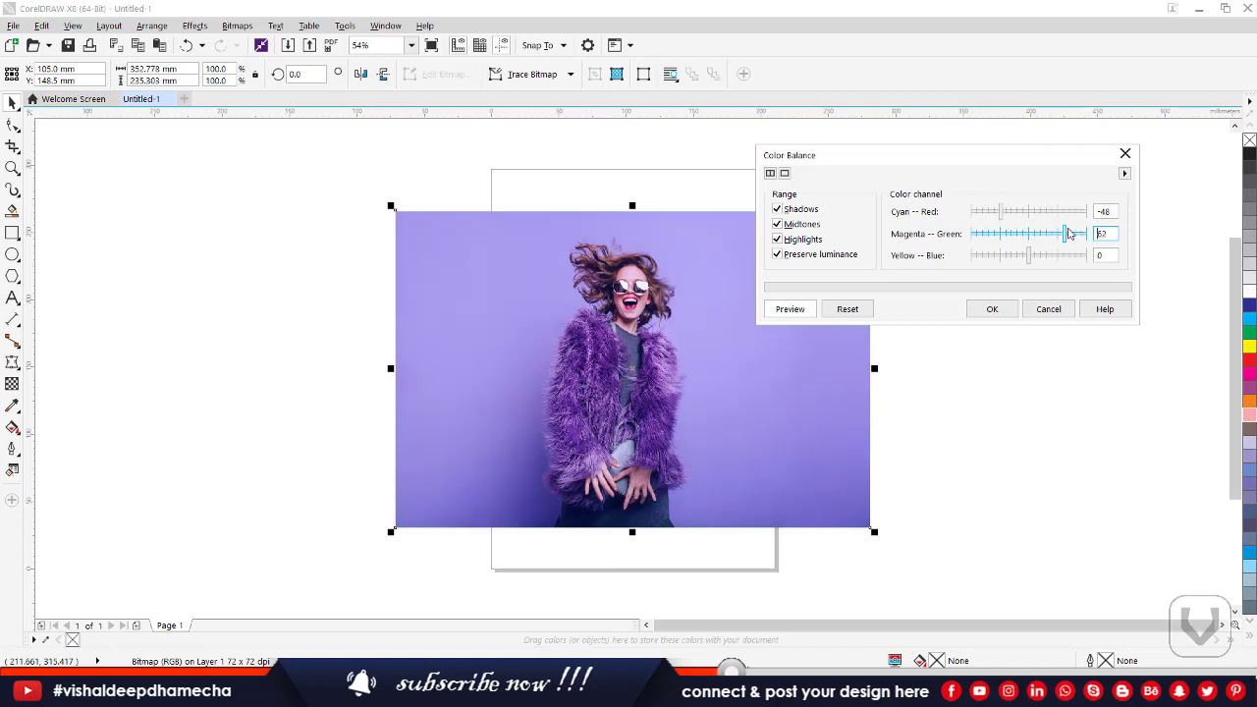
pyautogui.moveTo(1052, 232); pyautogui.dragTo(1064, 234)
pyautogui.moveTo(994, 257); pyautogui.dragTo(983, 255)
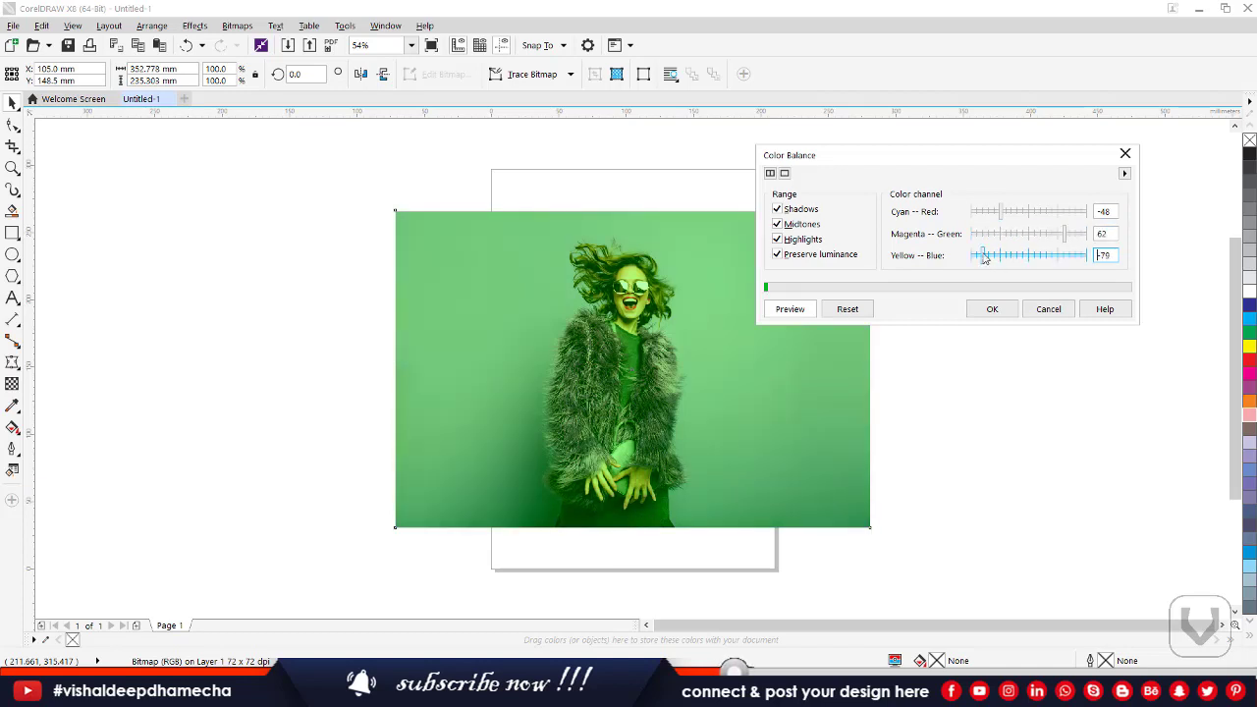
pyautogui.click(1075, 255)
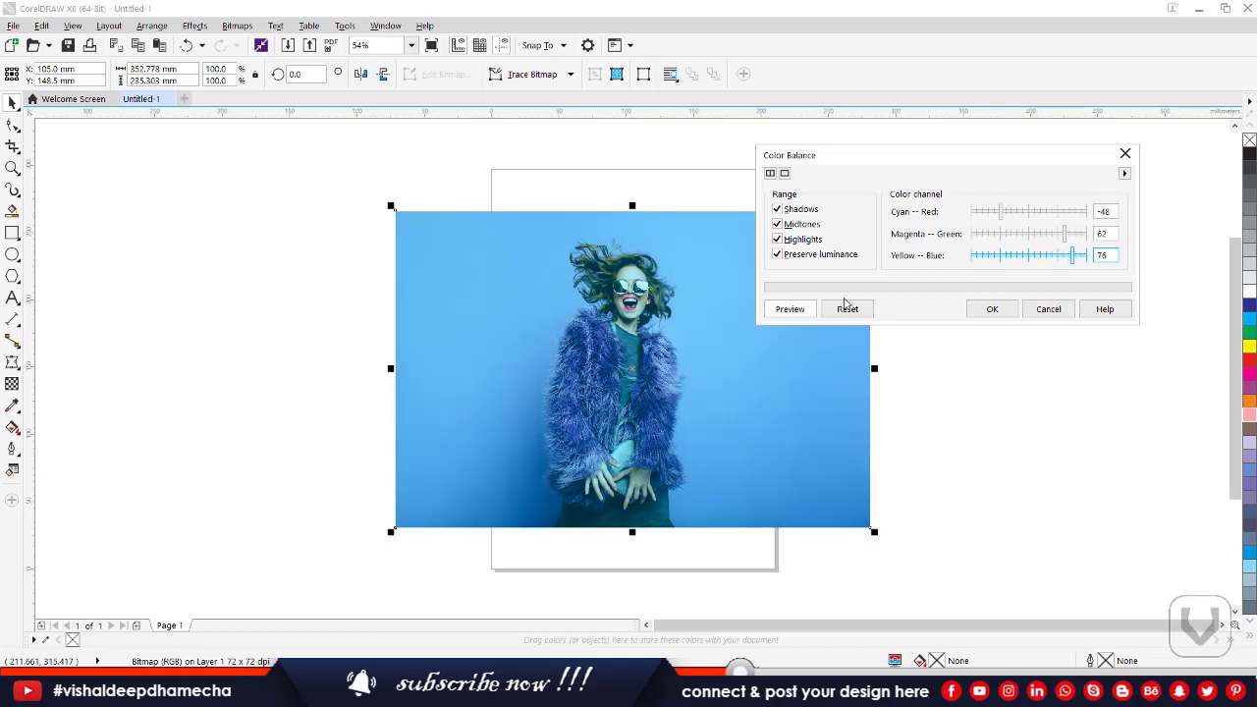
pyautogui.click(846, 309)
pyautogui.click(1047, 307)
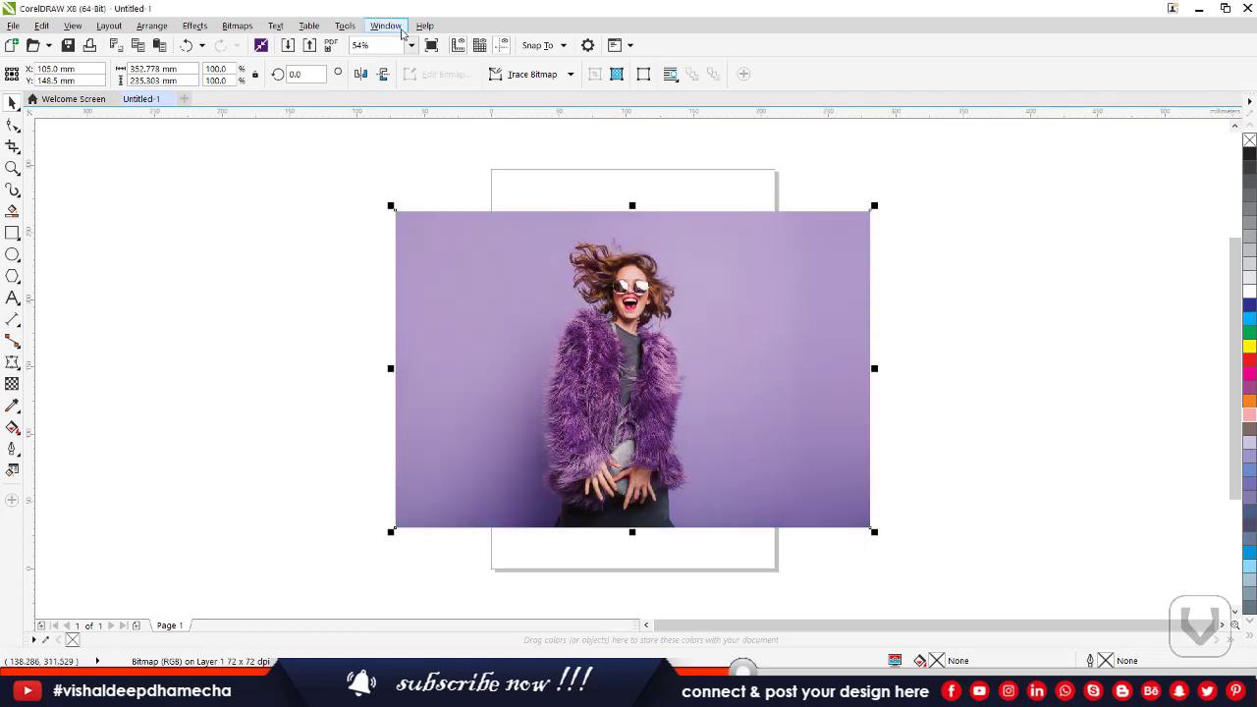
# Start Gamma on the photo, try gamma values of 0.43, 0.87 and 3.81, and cancel the adjustment
pyautogui.click(196, 29)
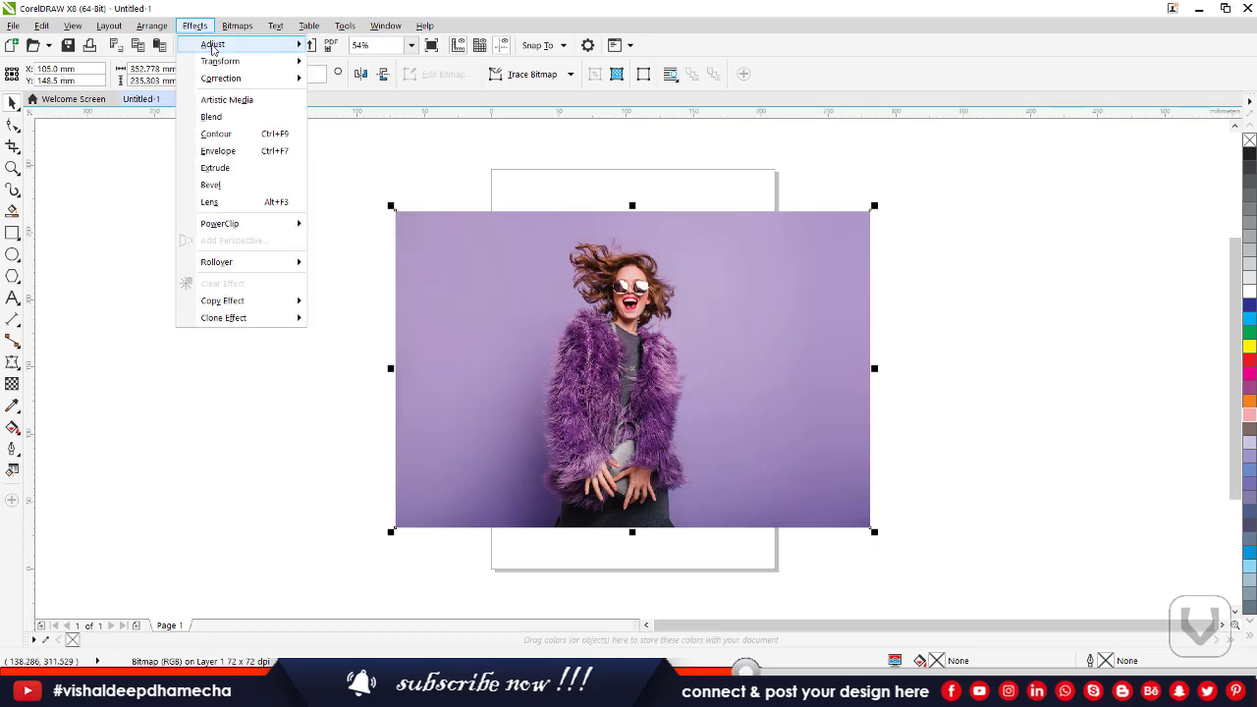
pyautogui.moveTo(214, 47)
pyautogui.click(346, 157)
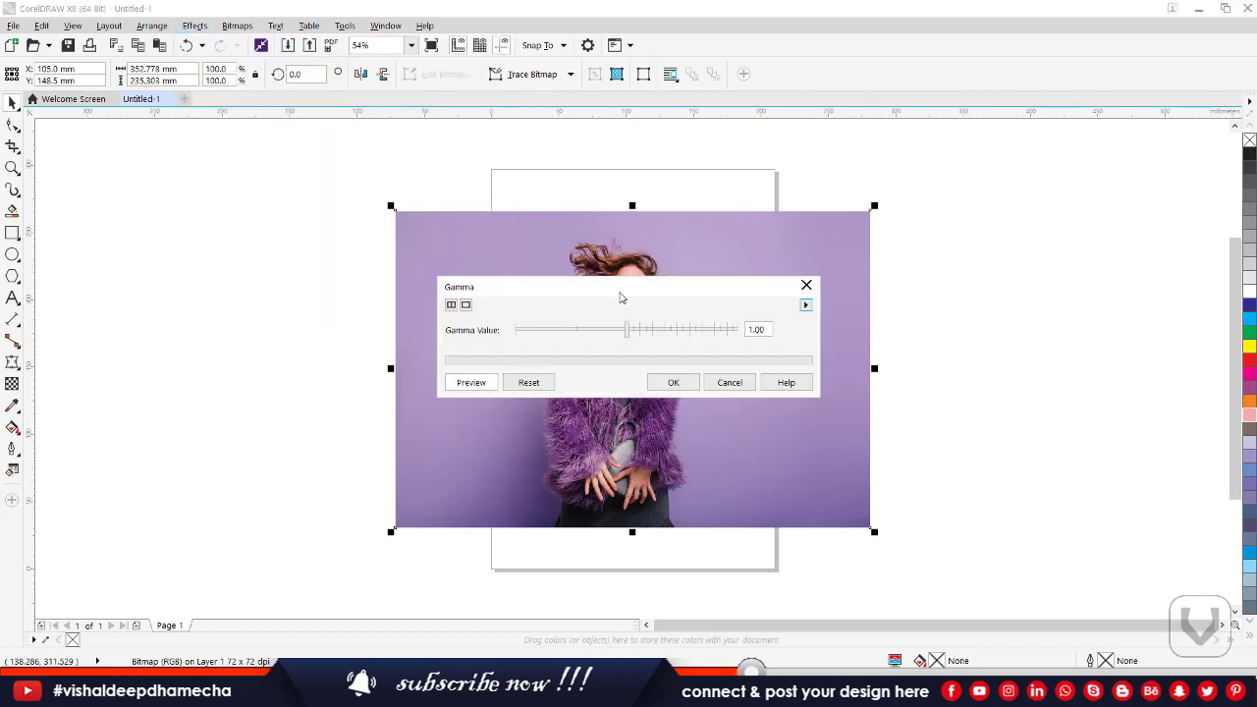
pyautogui.moveTo(609, 288); pyautogui.dragTo(933, 182)
pyautogui.moveTo(862, 221); pyautogui.dragTo(1018, 221)
pyautogui.click(877, 226)
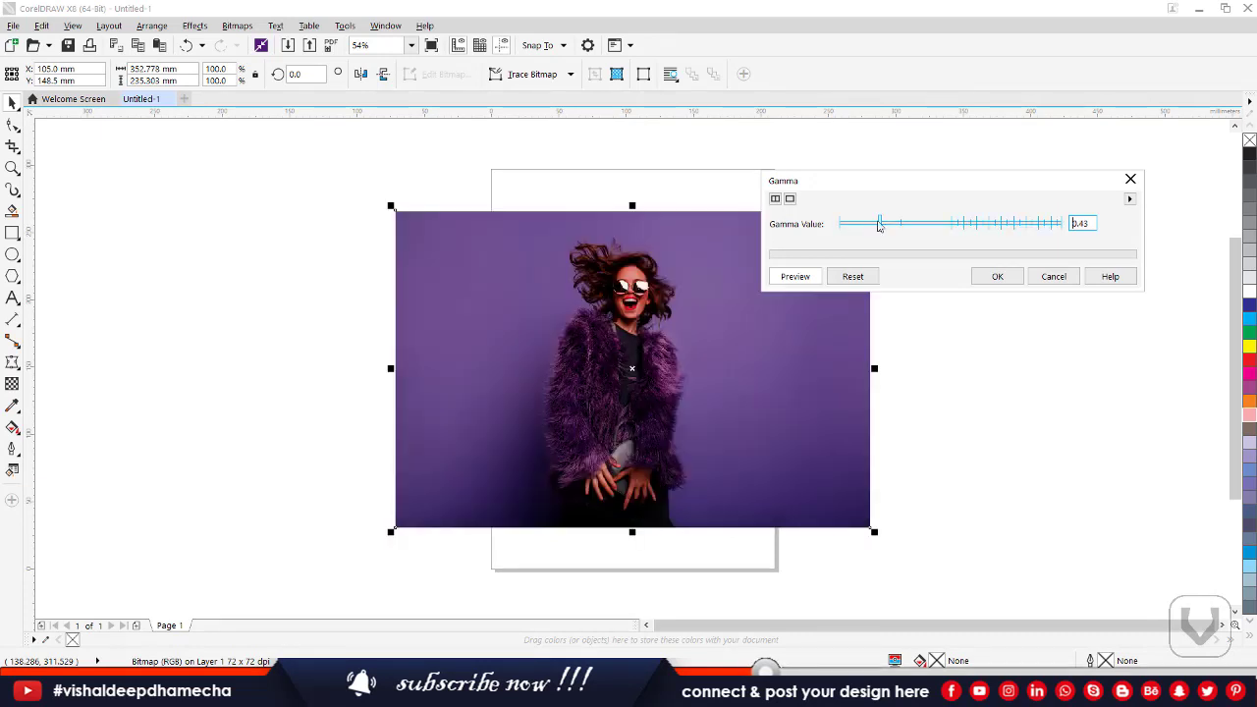
pyautogui.moveTo(877, 228); pyautogui.dragTo(937, 226)
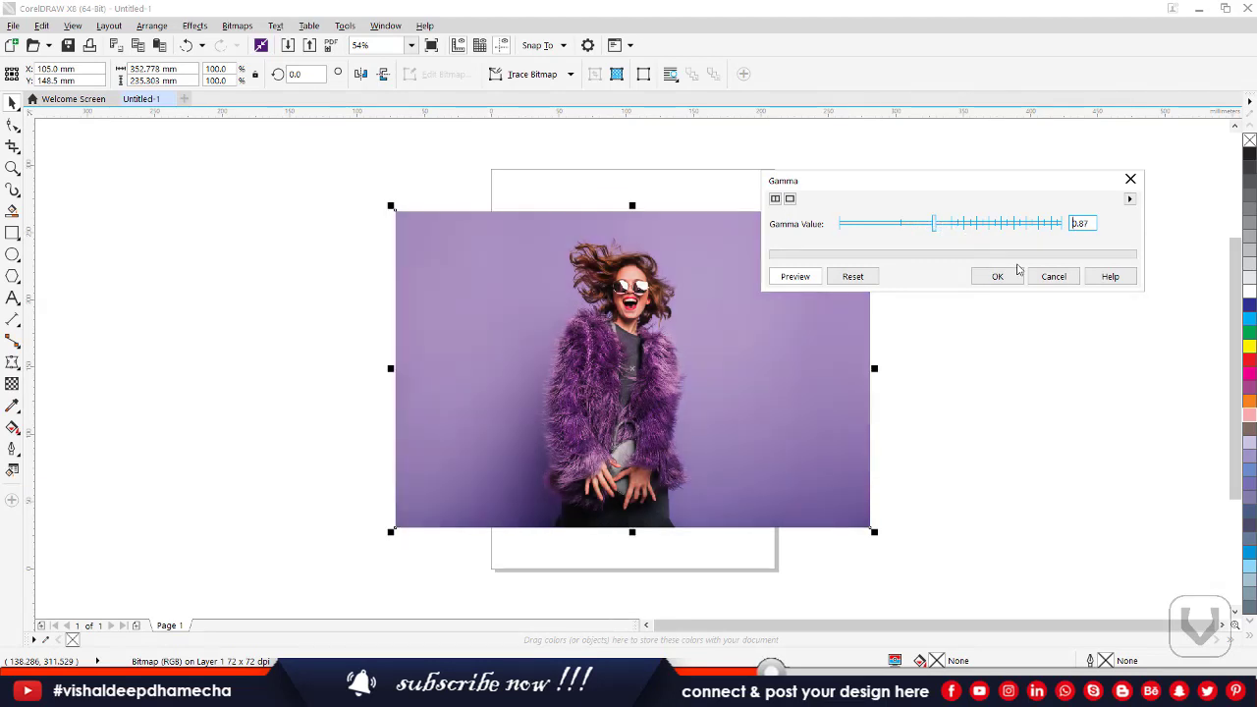
pyautogui.click(987, 225)
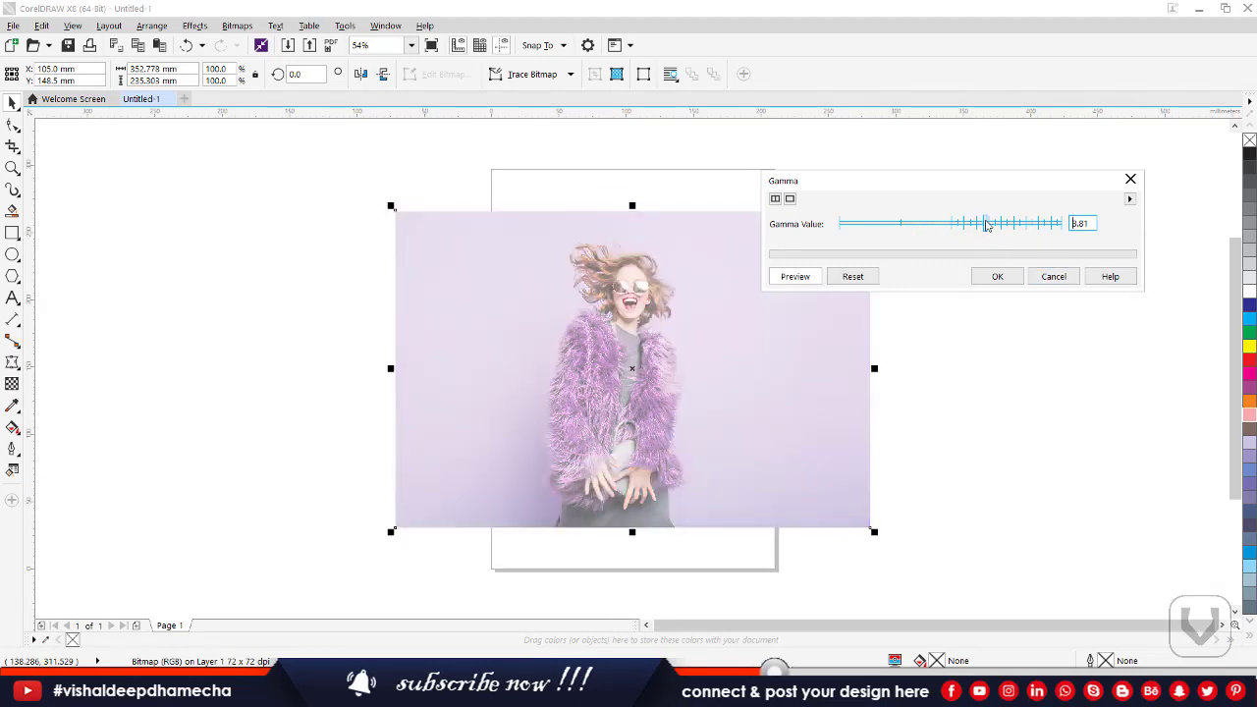
pyautogui.moveTo(945, 229)
pyautogui.mouseDown()
pyautogui.moveTo(878, 228)
pyautogui.moveTo(933, 228)
pyautogui.mouseUp()
pyautogui.click(1047, 278)
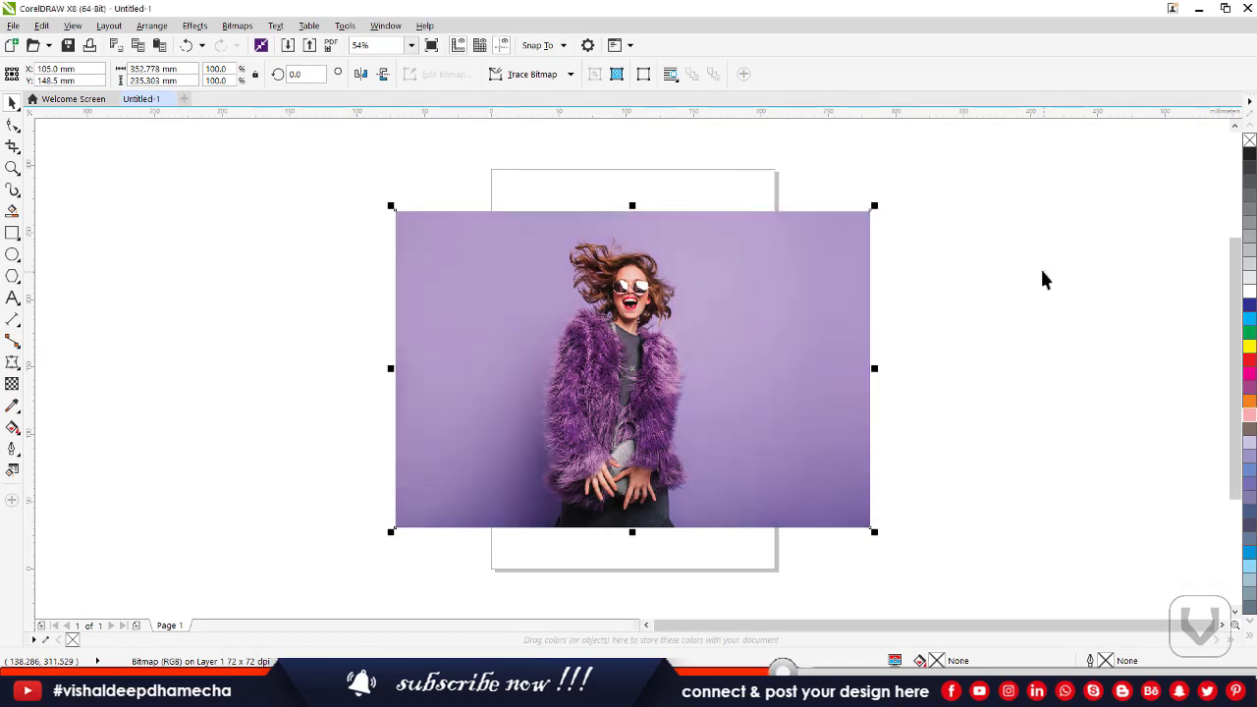
# Start Hue/Saturation/Lightness on the photo and try a Master hue of -70, saturation of 19 and lightness of -81
pyautogui.click(188, 27)
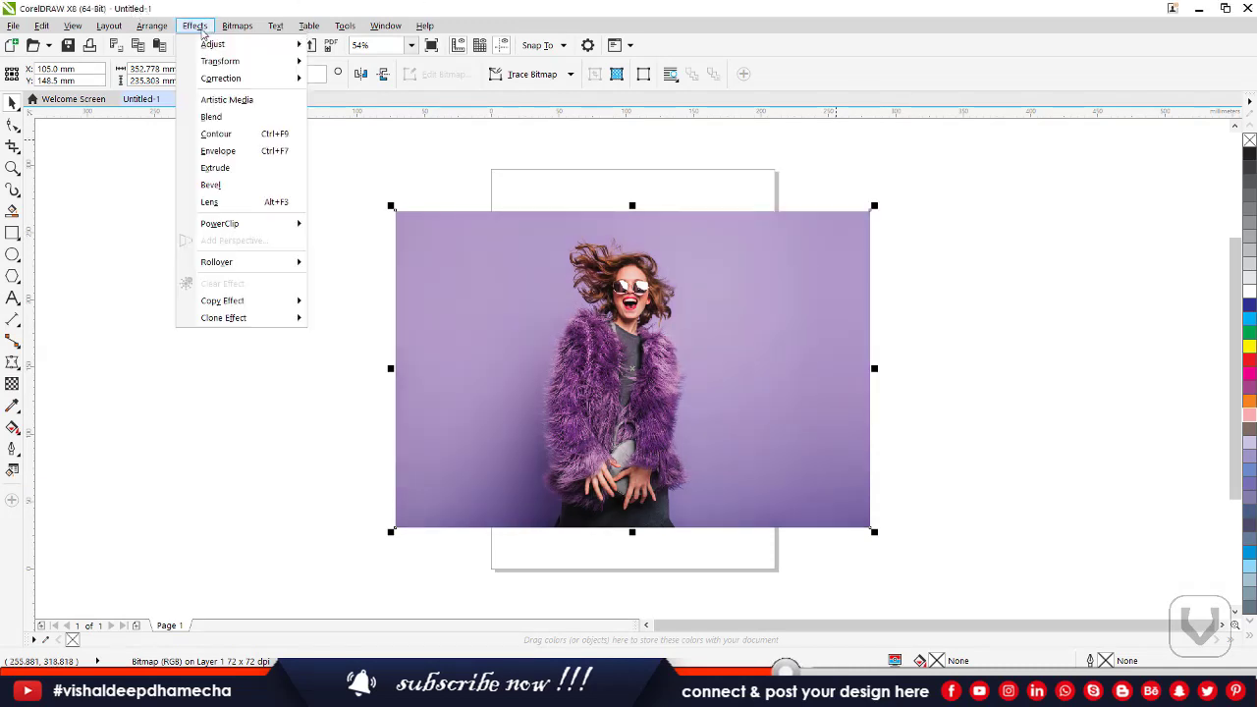
pyautogui.moveTo(218, 47)
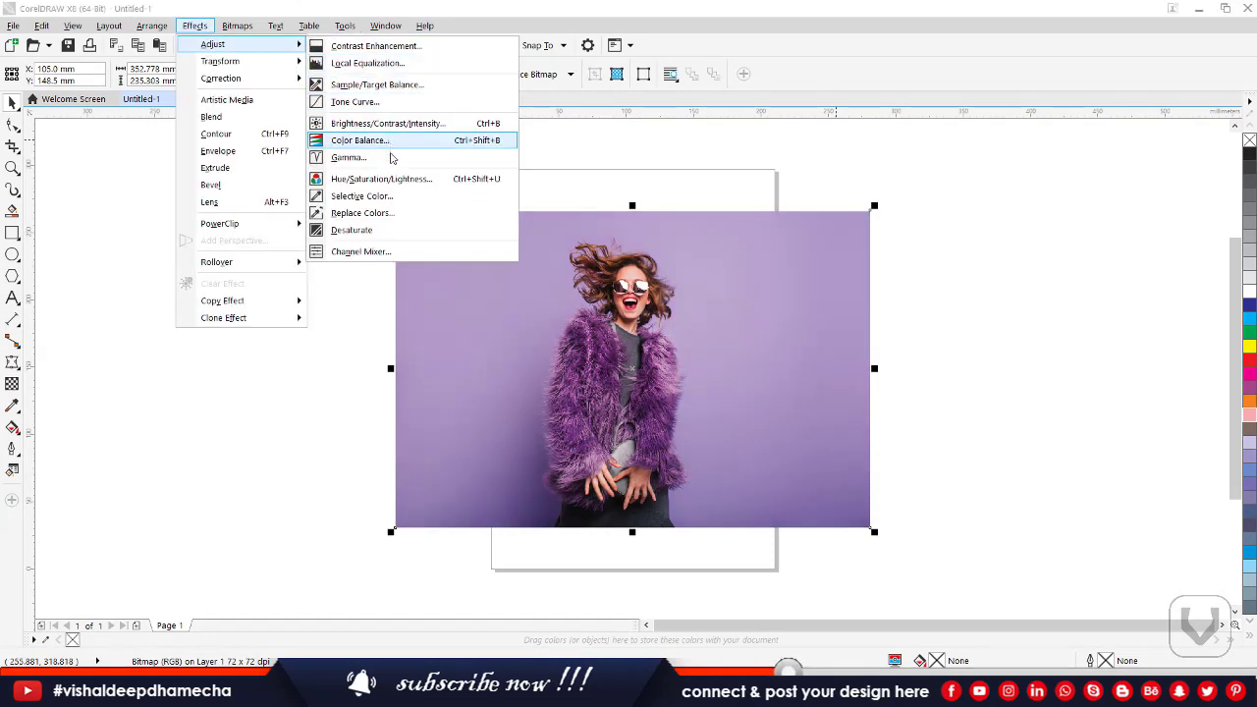
pyautogui.click(396, 178)
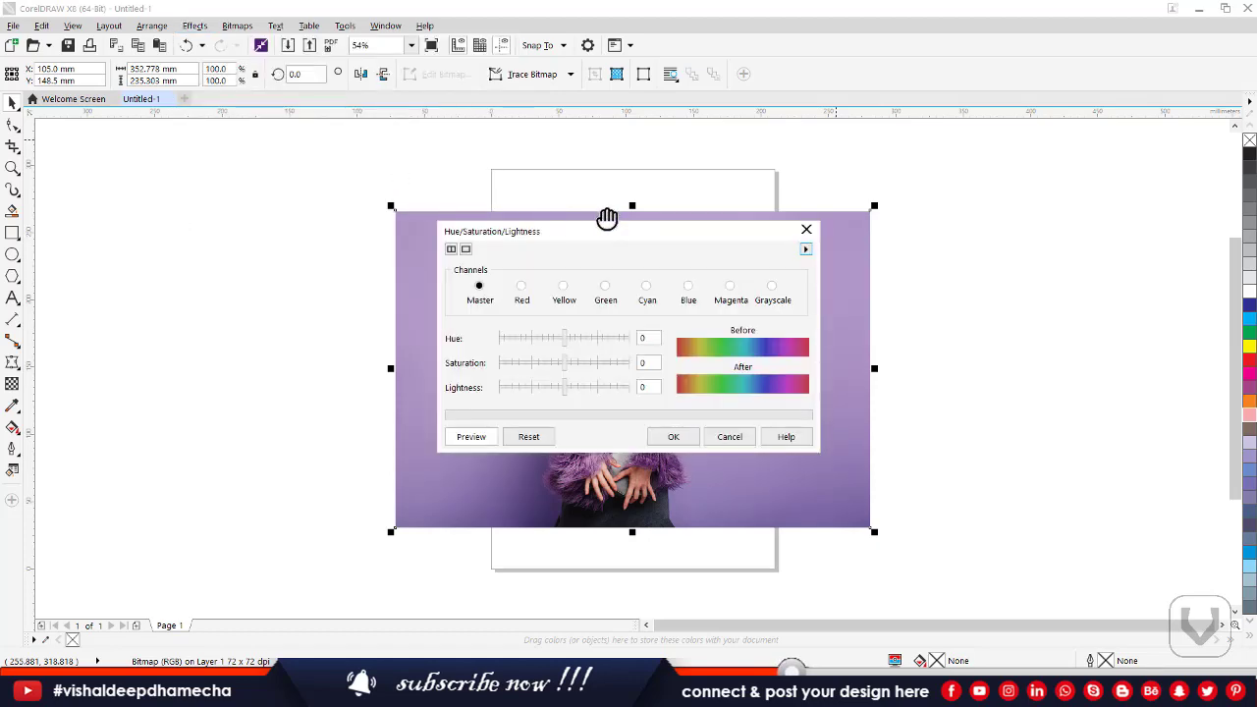
pyautogui.moveTo(612, 229); pyautogui.dragTo(949, 126)
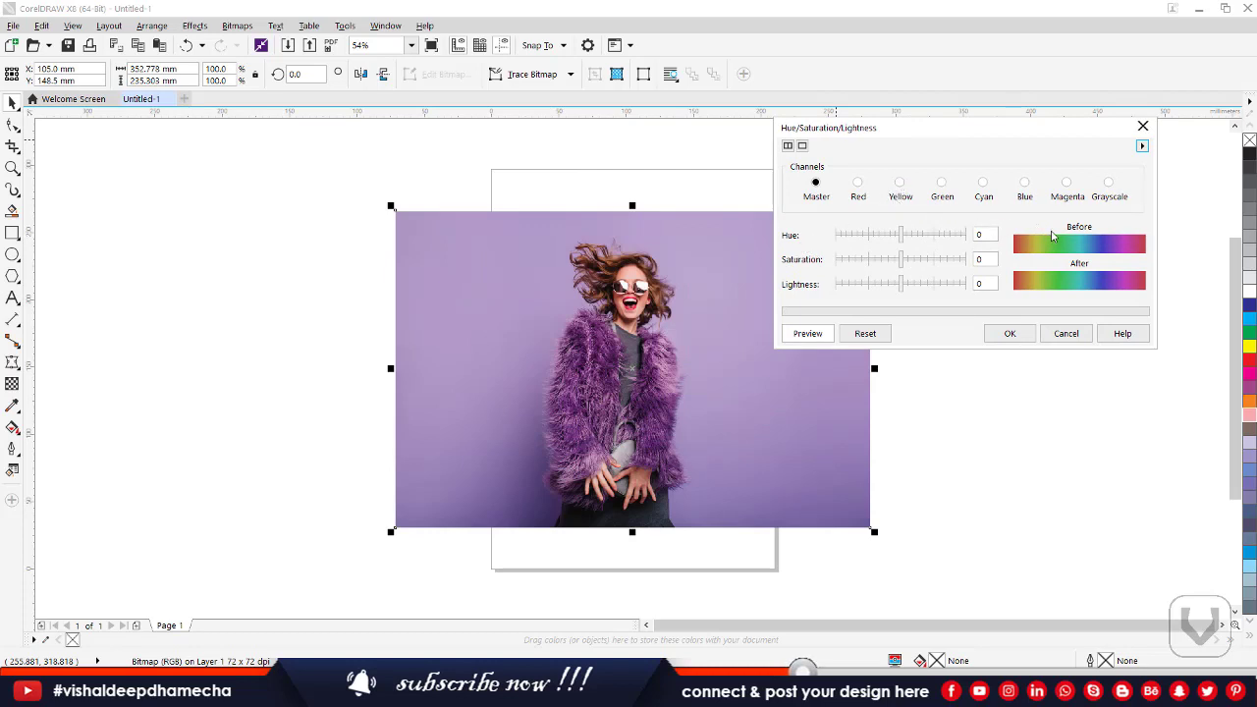
pyautogui.moveTo(895, 238); pyautogui.dragTo(919, 260)
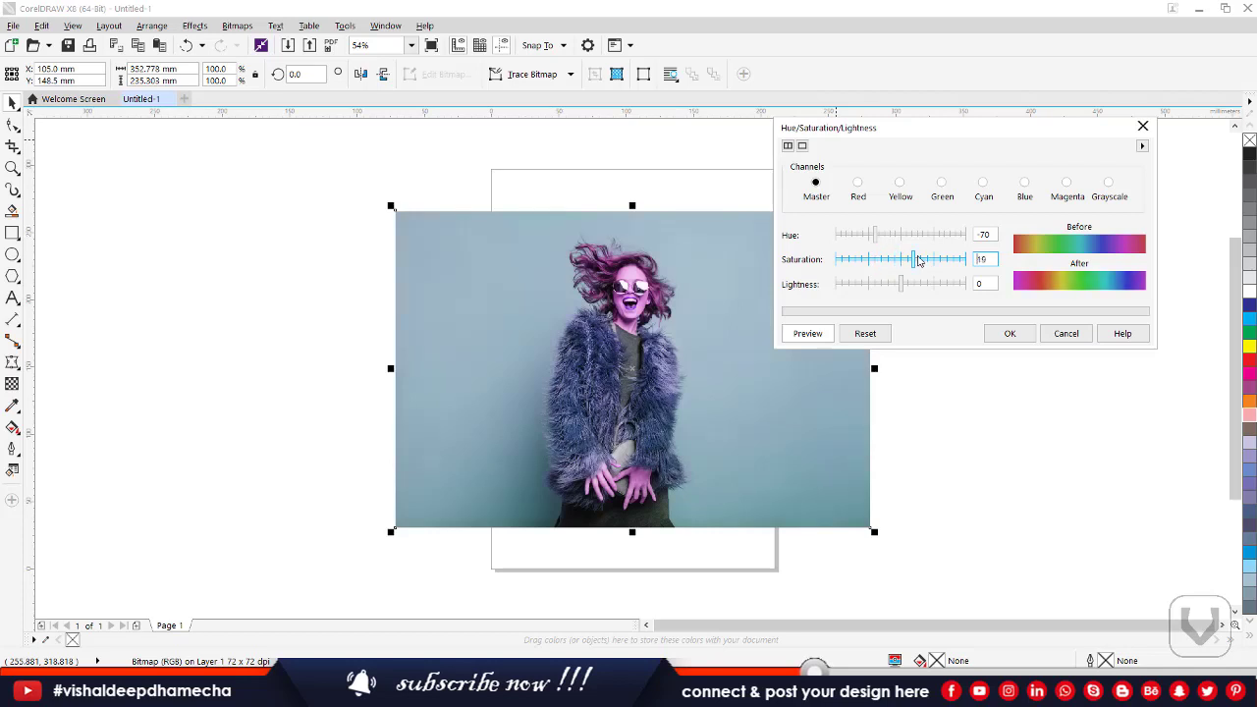
pyautogui.click(849, 284)
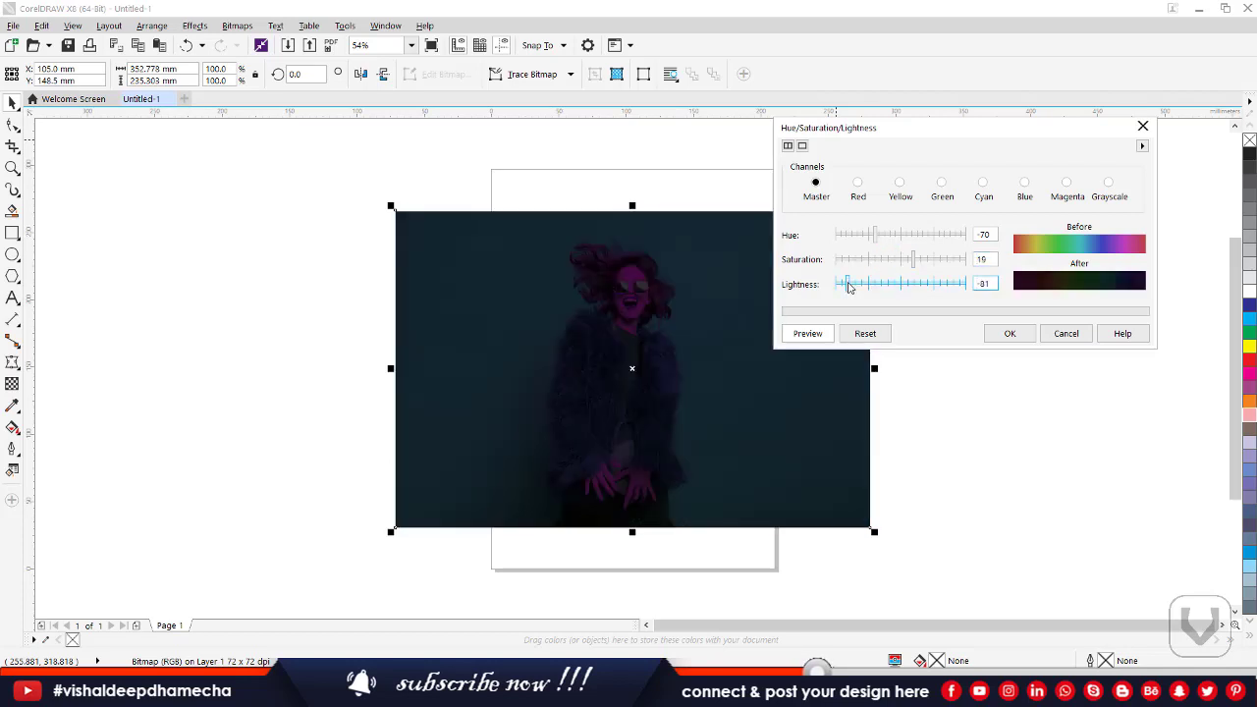
# Set the Master saturation to 53 and lightness to -19, trying hues of -9, 122 and -2 before setting the hue to -49
pyautogui.moveTo(921, 283); pyautogui.dragTo(936, 261)
pyautogui.moveTo(875, 235)
pyautogui.mouseDown()
pyautogui.moveTo(912, 236)
pyautogui.moveTo(873, 237)
pyautogui.moveTo(898, 238)
pyautogui.mouseUp()
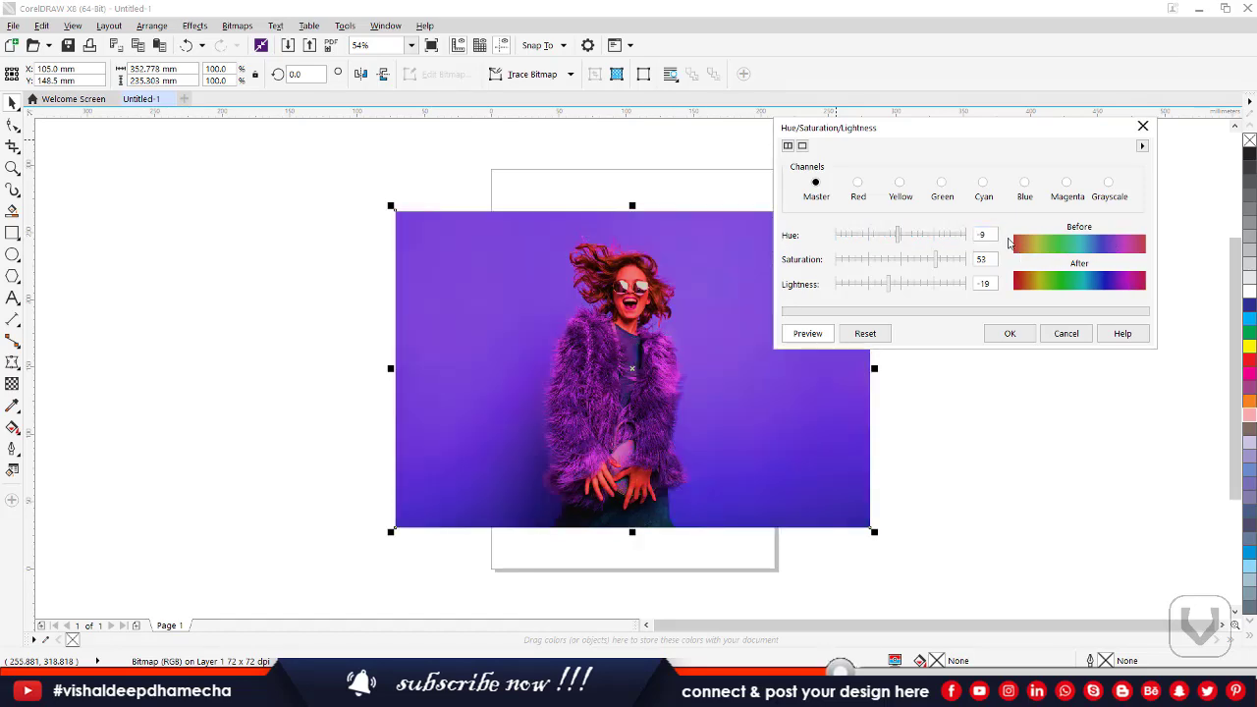
pyautogui.click(959, 236)
pyautogui.click(953, 236)
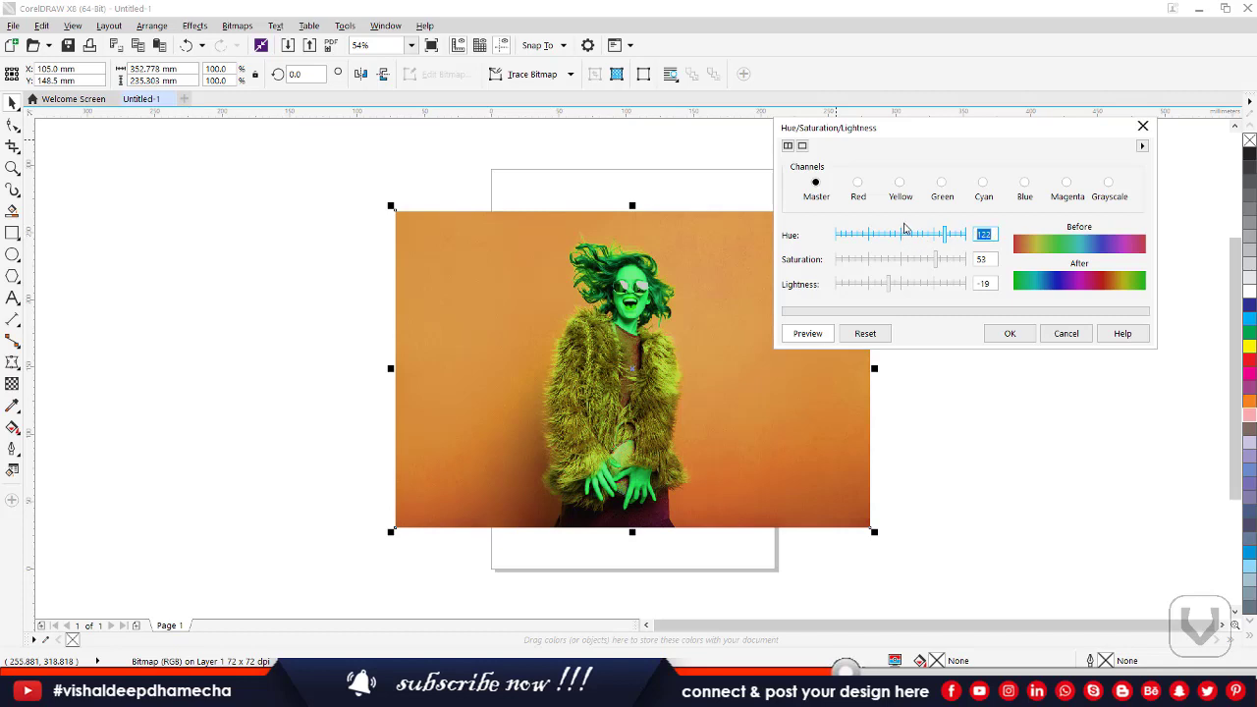
pyautogui.click(926, 239)
pyautogui.click(890, 237)
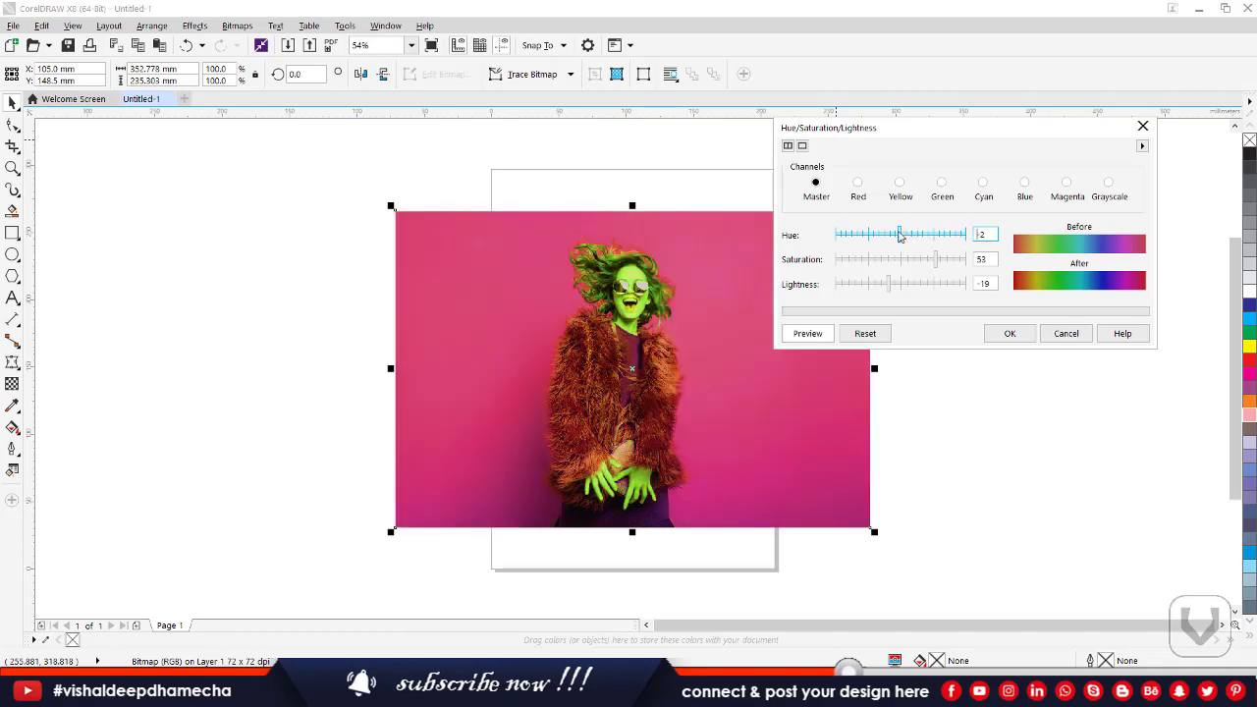
pyautogui.click(883, 236)
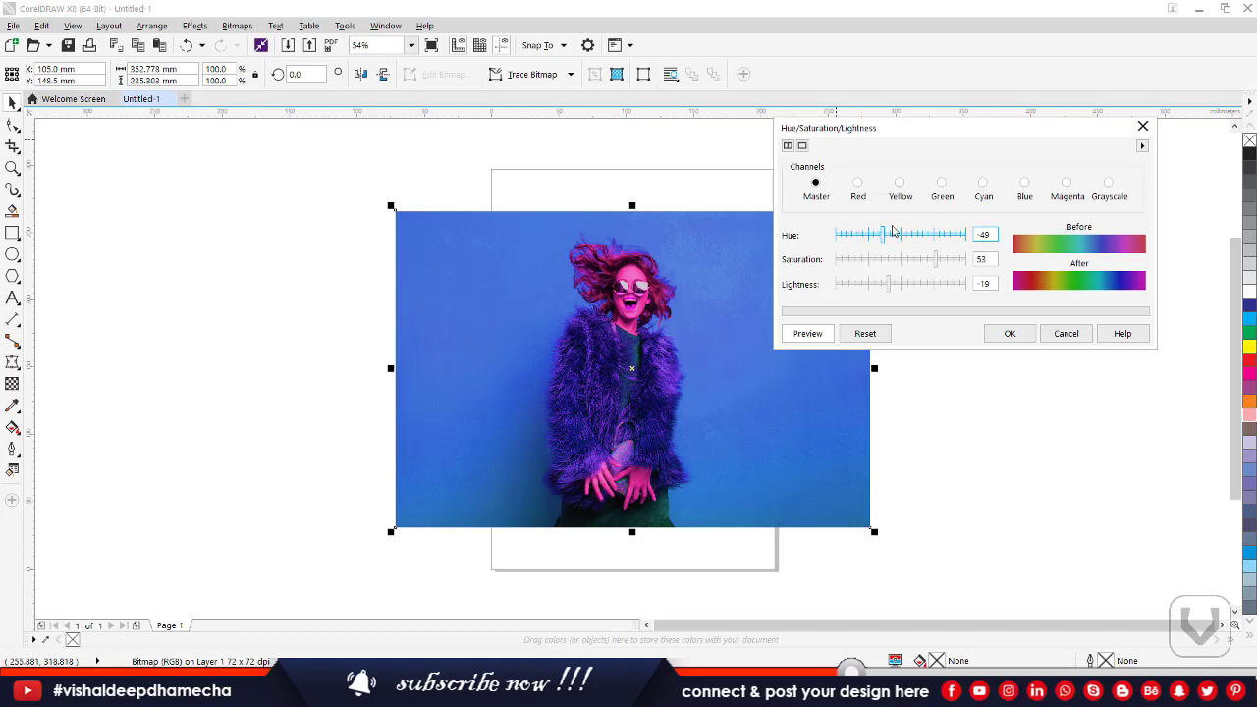
# Set the Red channel's hue to 50, and the Yellow channel's hue to -108, saturation to 27 and lightness to -29
pyautogui.click(859, 186)
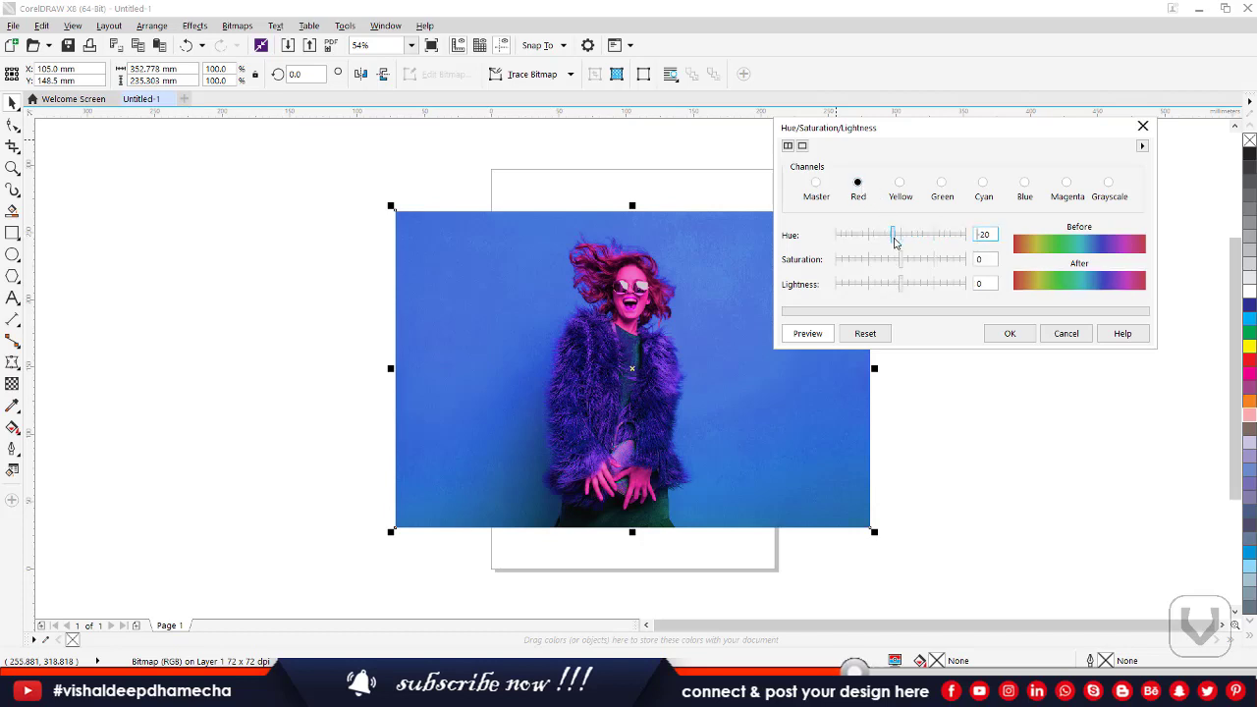
pyautogui.moveTo(895, 242)
pyautogui.mouseDown()
pyautogui.moveTo(857, 234)
pyautogui.moveTo(918, 234)
pyautogui.mouseUp()
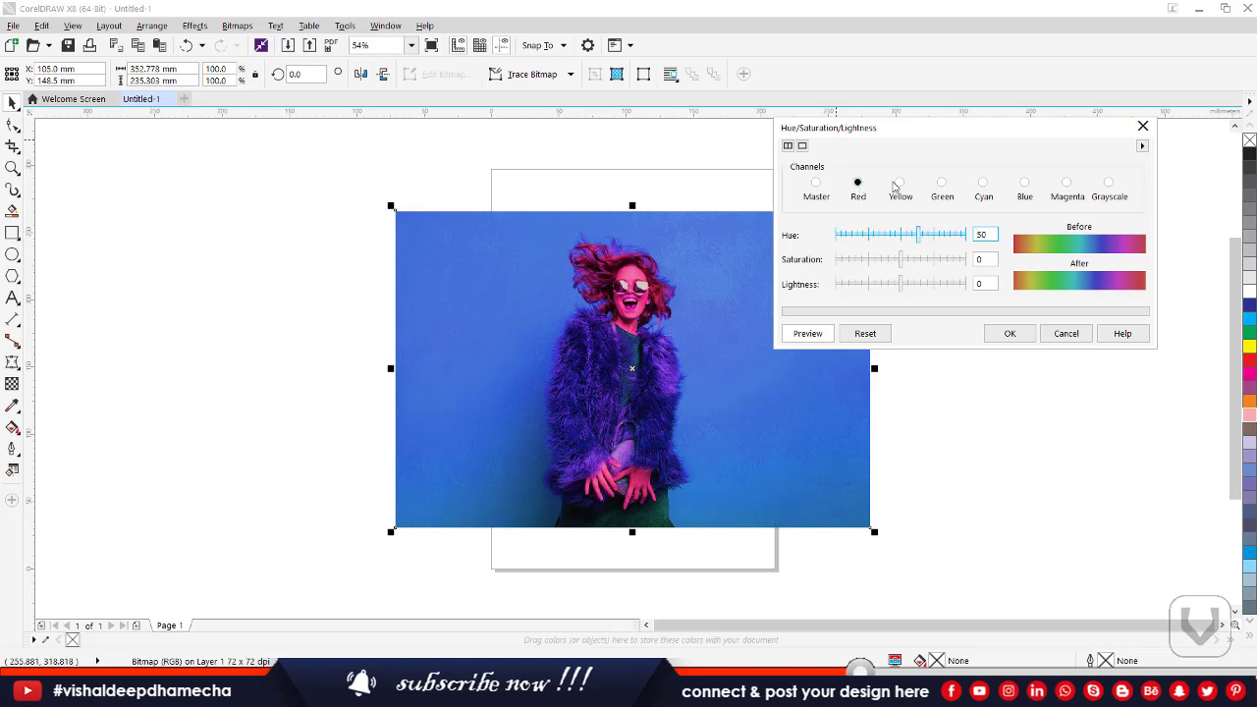
pyautogui.click(896, 188)
pyautogui.click(863, 233)
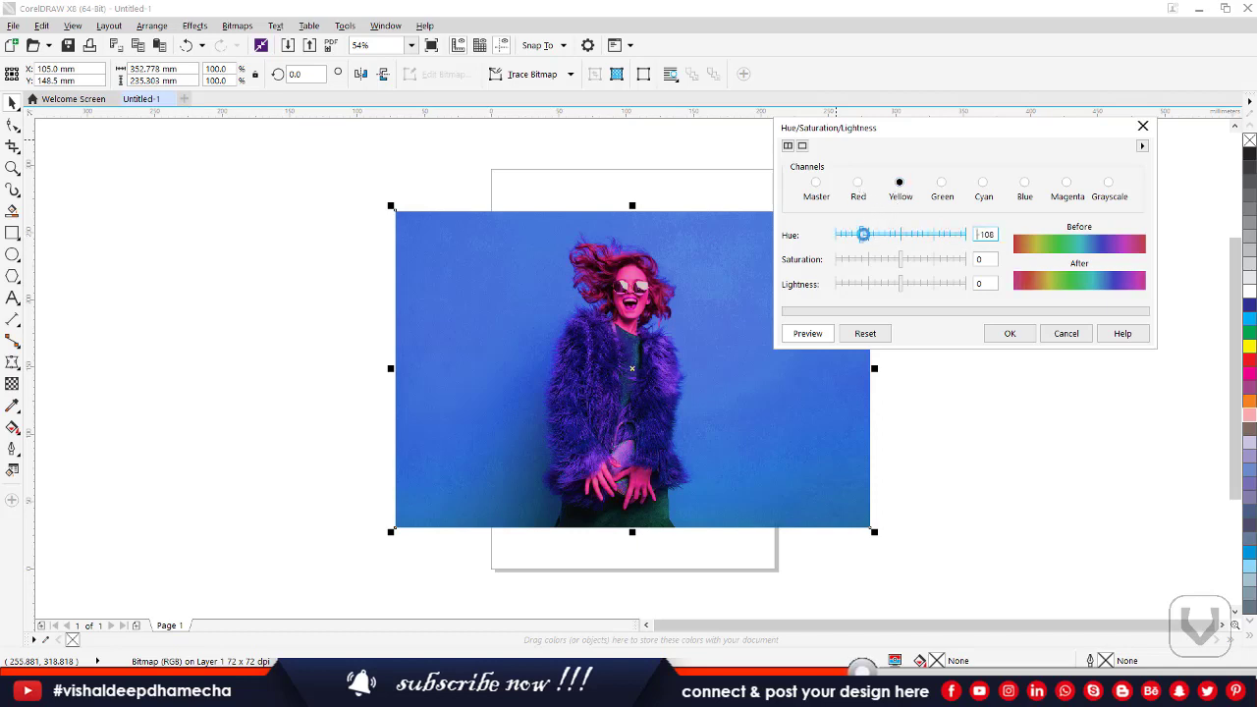
pyautogui.click(918, 260)
pyautogui.click(930, 283)
pyautogui.click(881, 283)
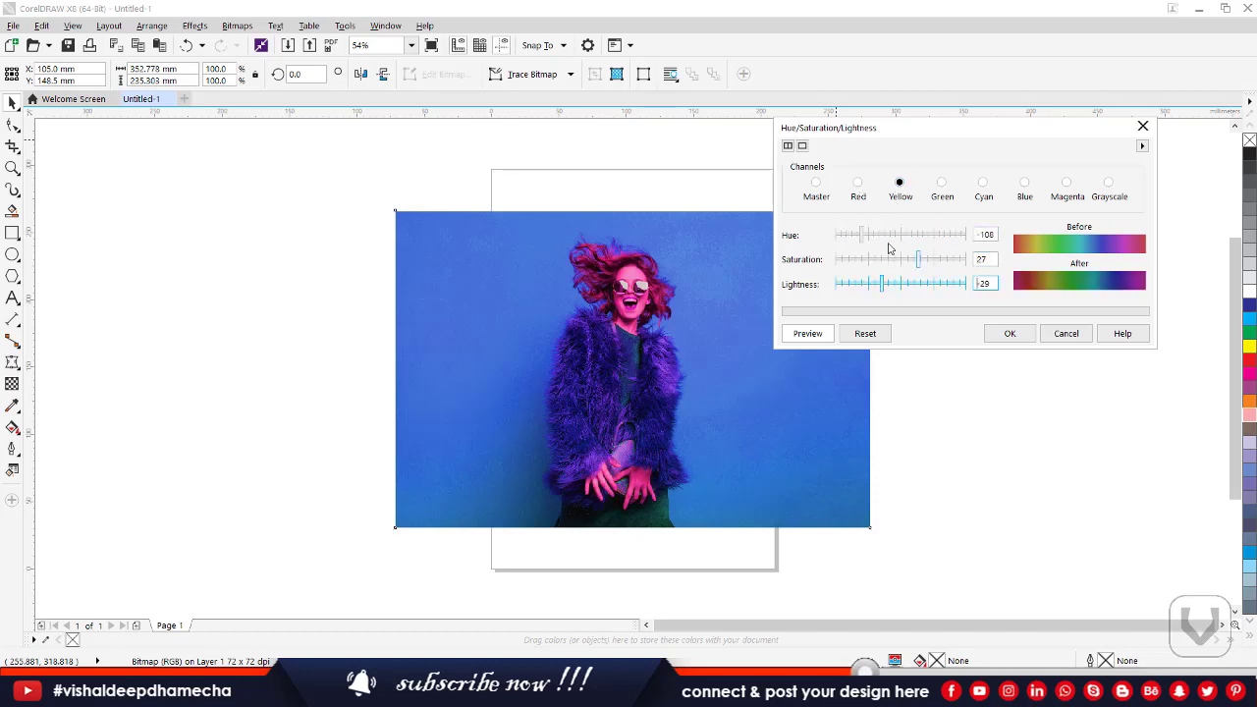
# Set the Green channel's hue to -70, saturation to 89 and lightness to 65, and shift the Magenta channel's hue to a negative value
pyautogui.click(941, 184)
pyautogui.click(874, 234)
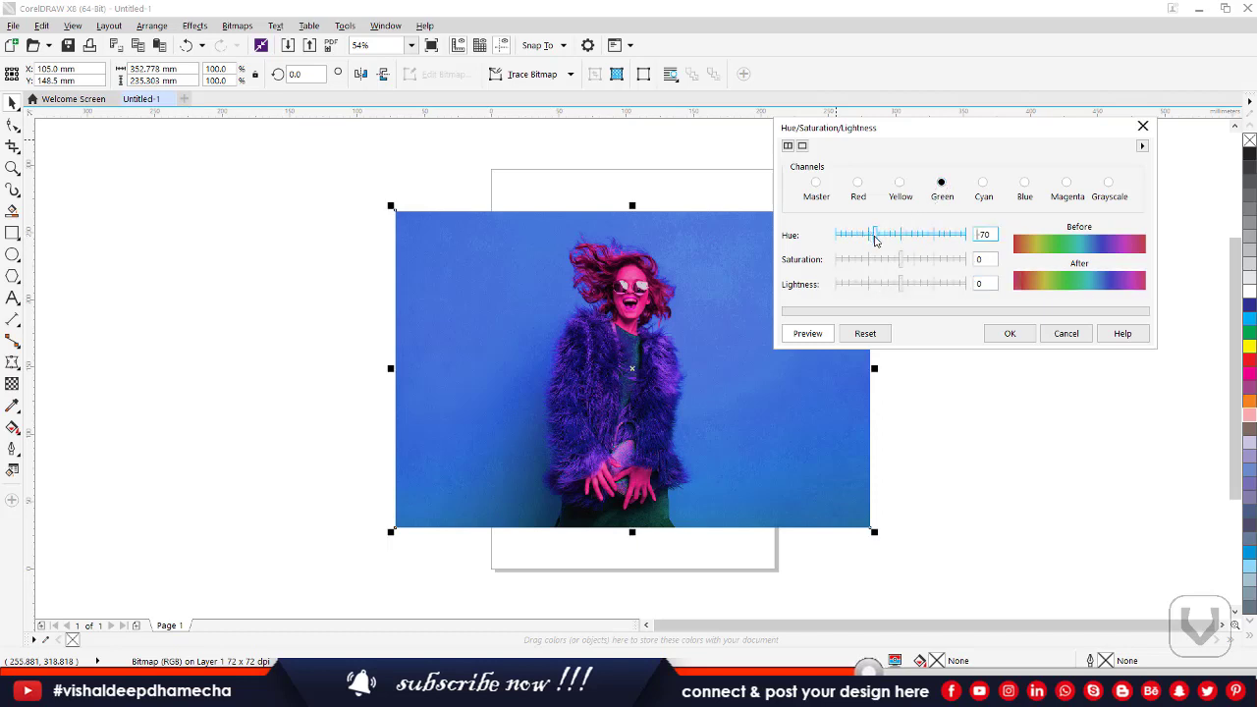
pyautogui.click(905, 260)
pyautogui.click(959, 259)
pyautogui.click(942, 283)
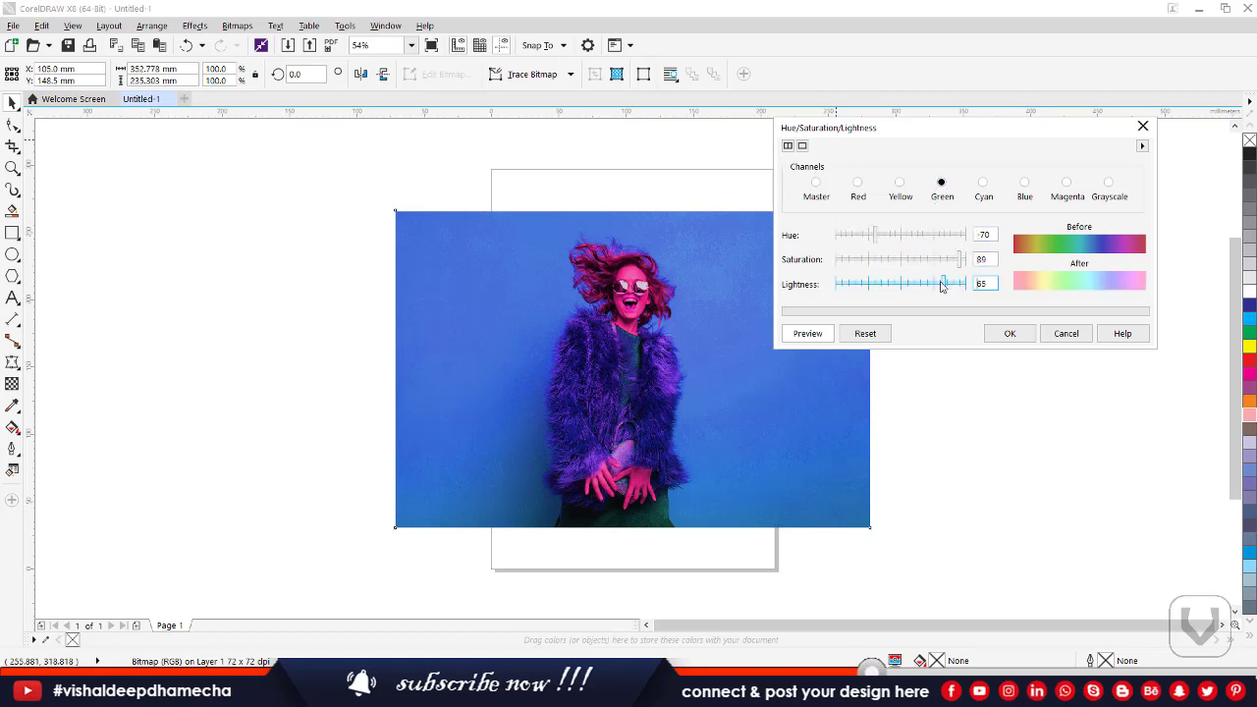
pyautogui.click(1066, 183)
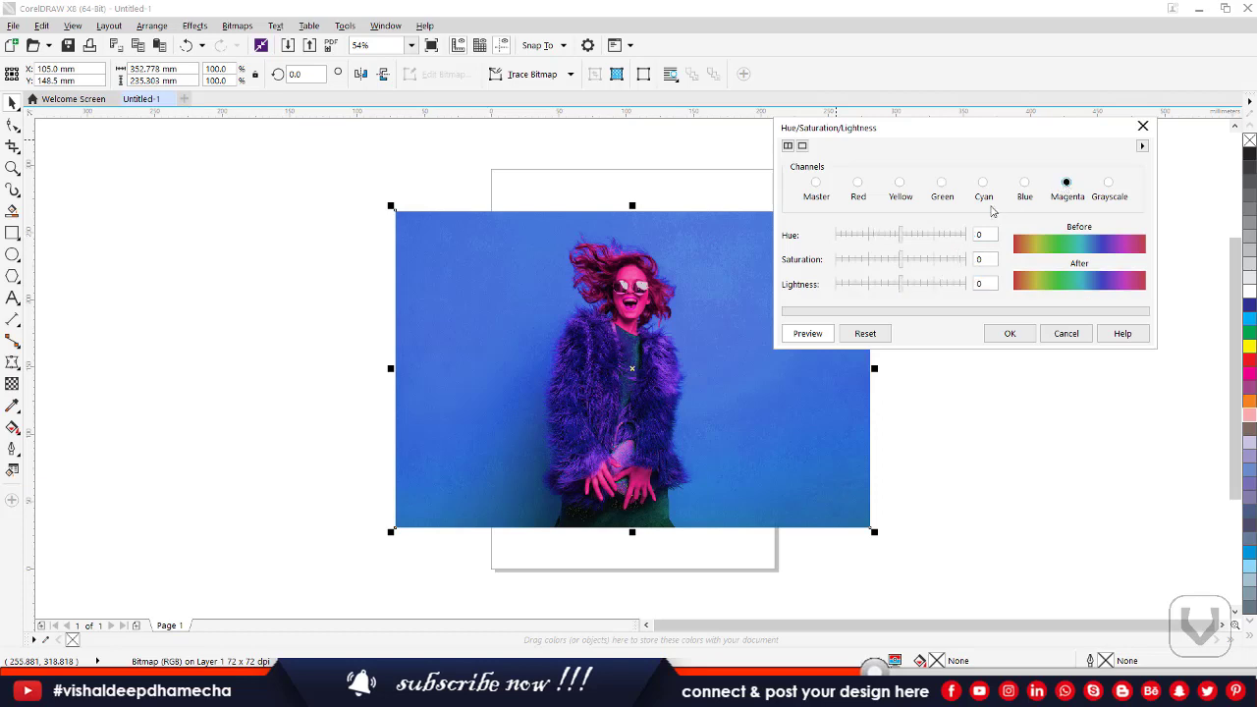
pyautogui.click(908, 234)
pyautogui.click(874, 235)
# Try Master hues of -142 and 47 with saturation -32 and lightness 29, then reset and cancel the Hue/Saturation/Lightness adjustment
pyautogui.click(815, 182)
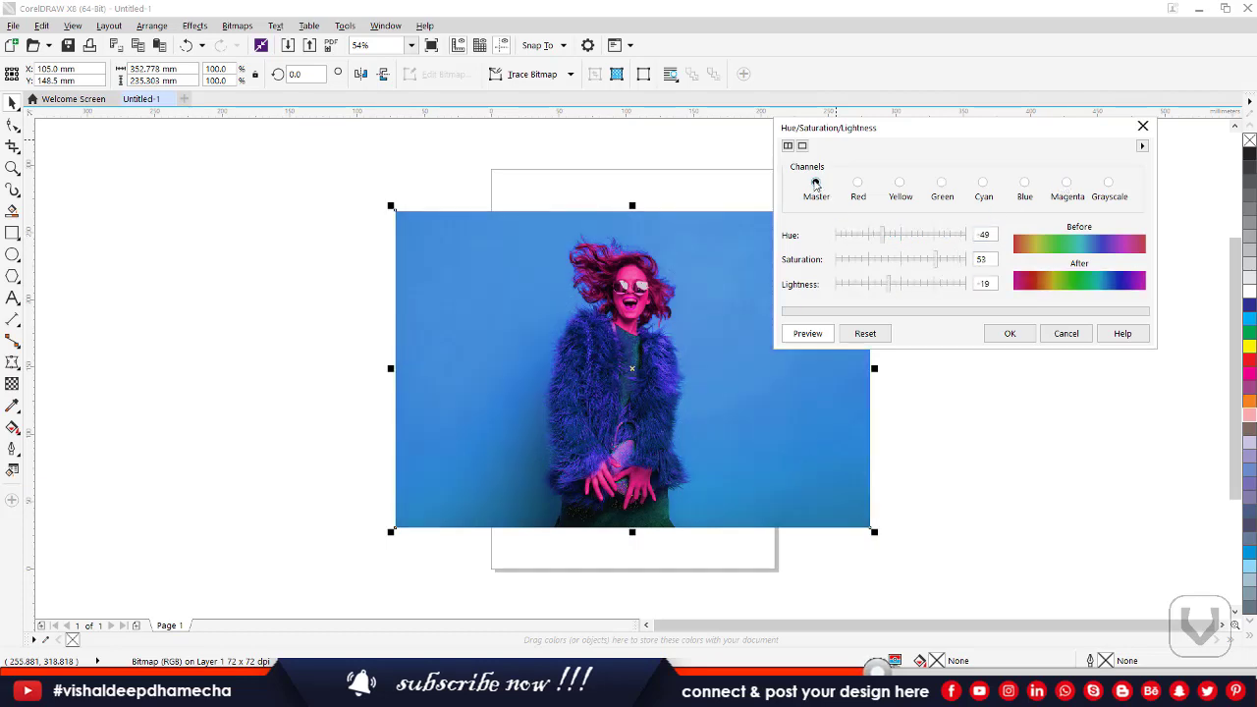
pyautogui.click(848, 235)
pyautogui.click(883, 259)
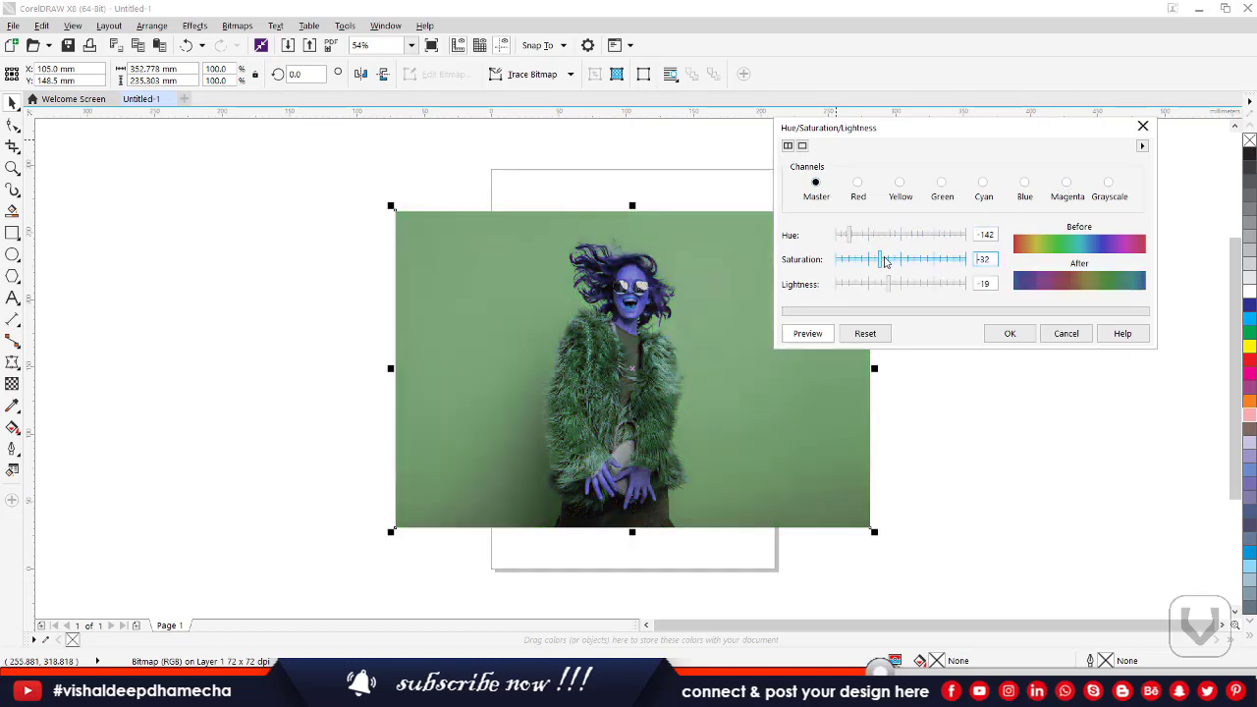
pyautogui.click(921, 285)
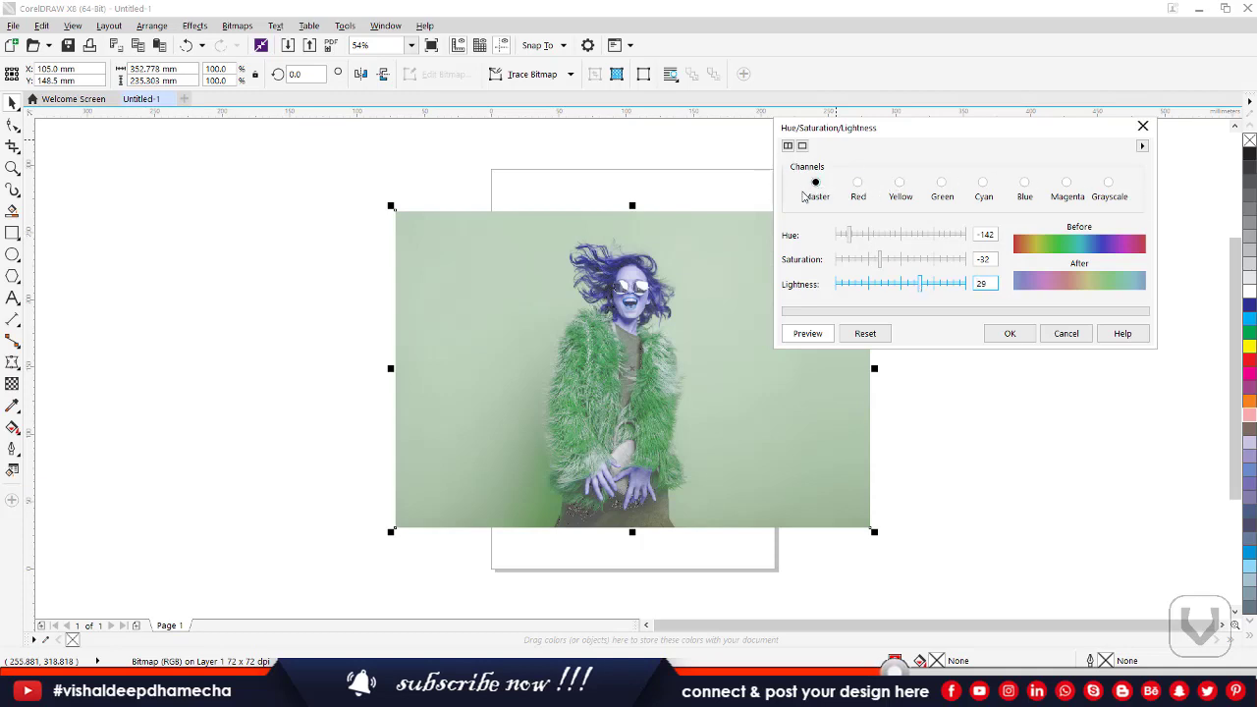
pyautogui.moveTo(851, 234); pyautogui.dragTo(919, 238)
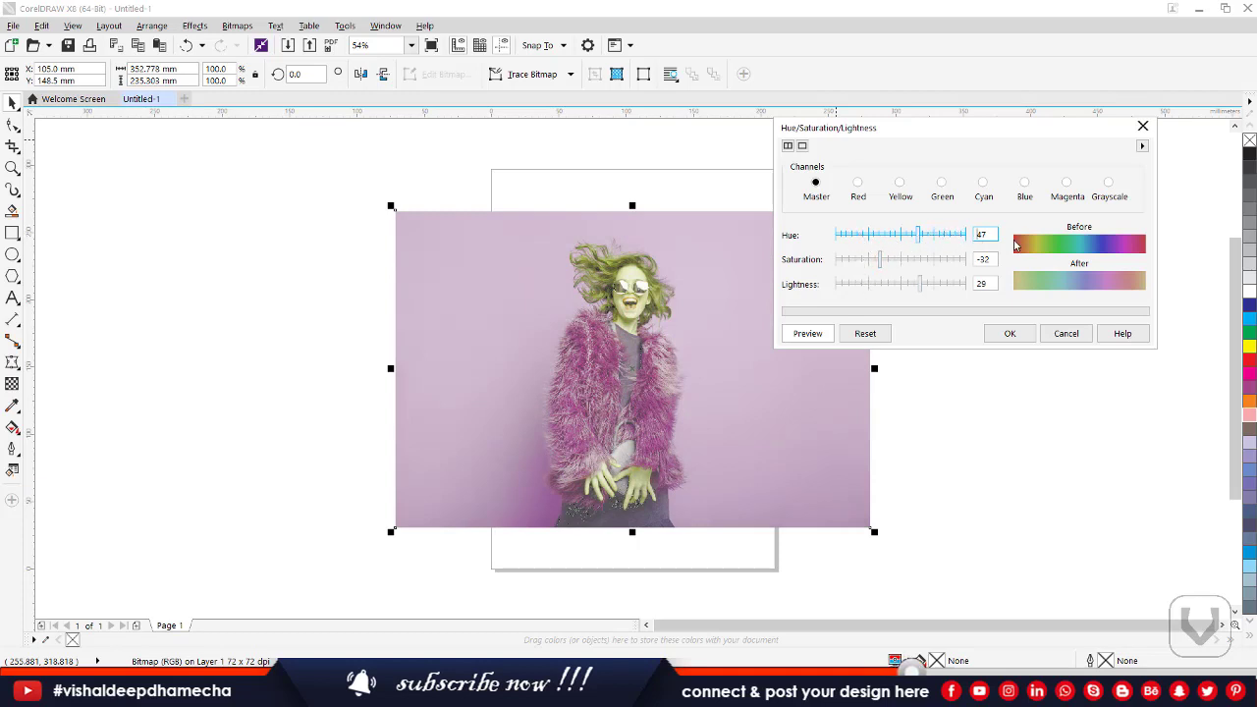
pyautogui.click(864, 334)
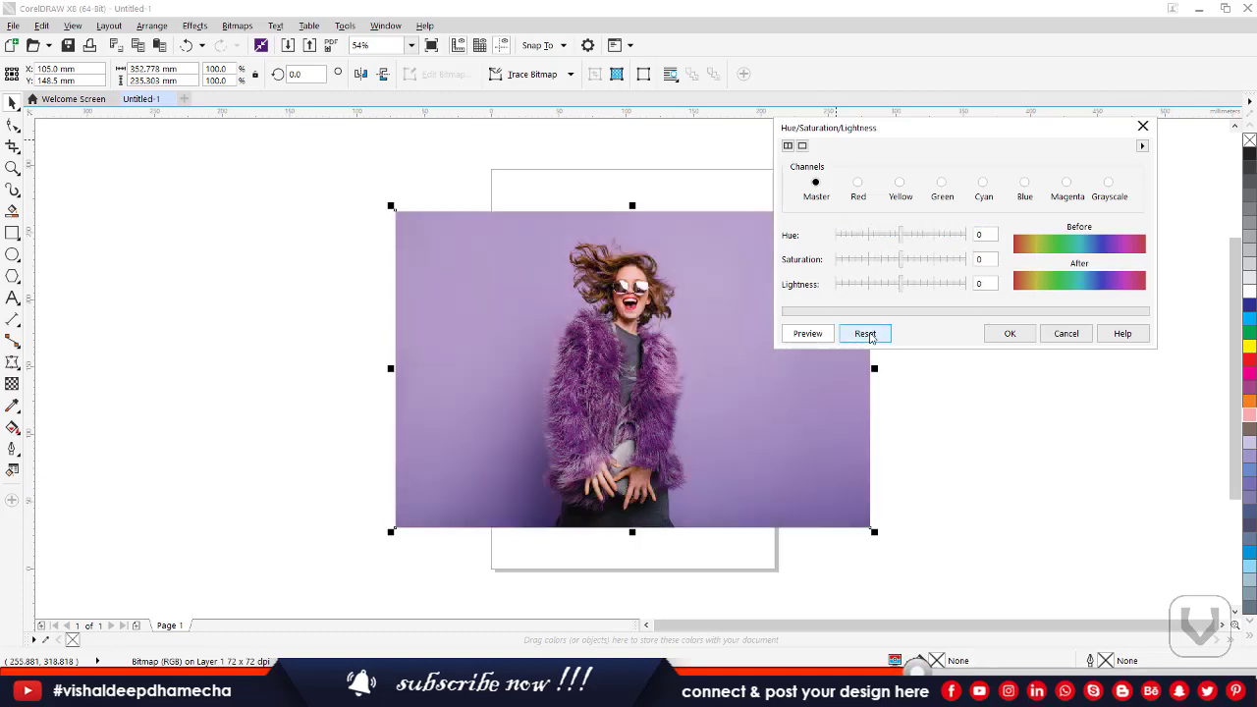
pyautogui.click(1065, 333)
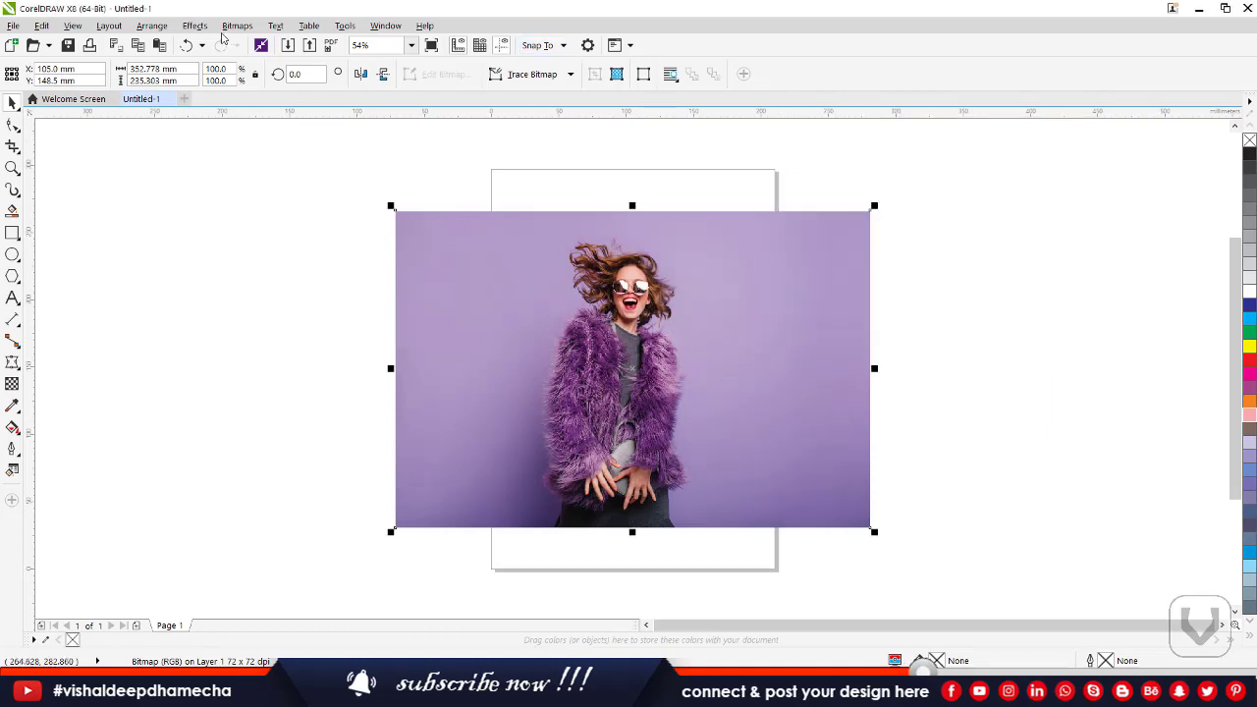
# Open the Selective Color adjustment for the photo and set the Reds to magenta -86, yellow -43 and black 37
pyautogui.click(194, 25)
pyautogui.moveTo(216, 46)
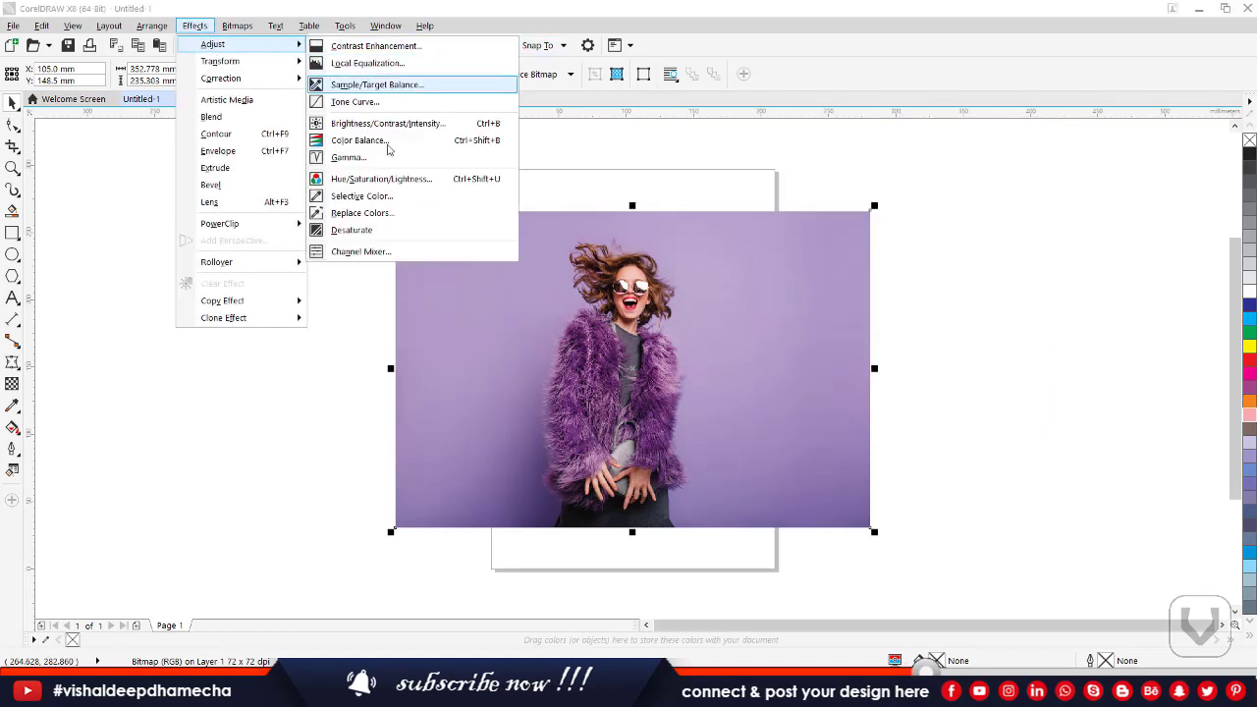
pyautogui.click(393, 197)
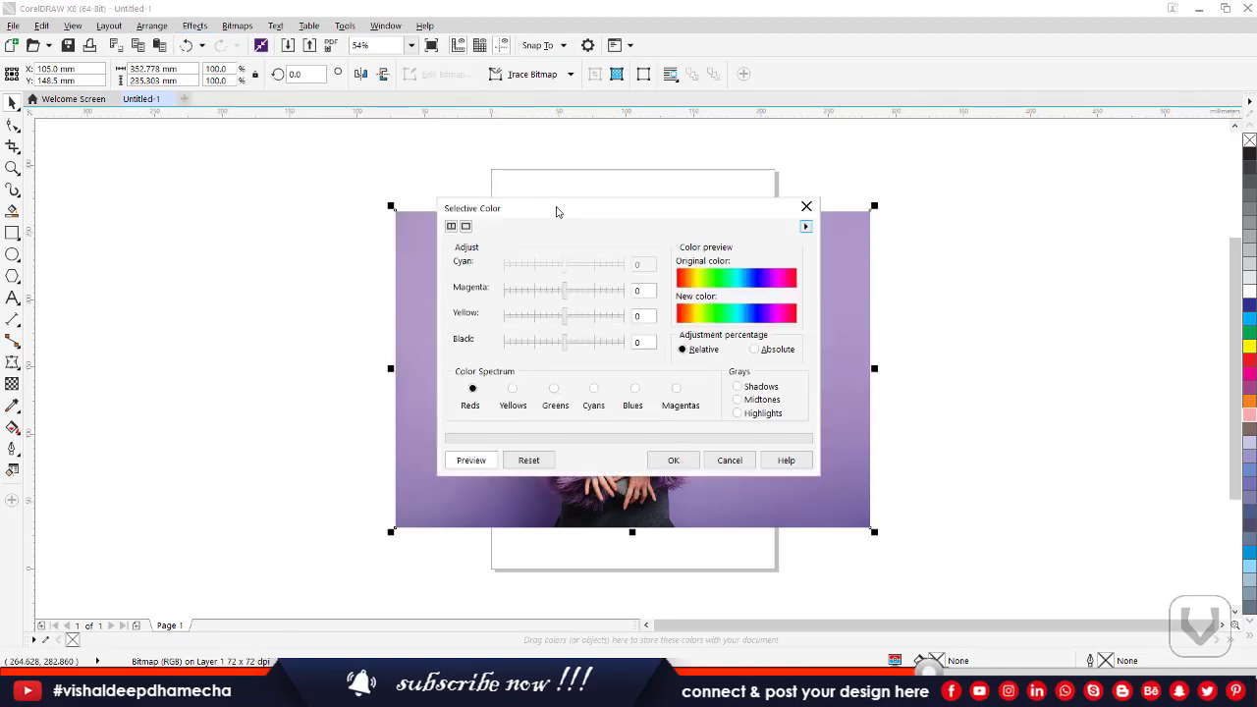
pyautogui.moveTo(556, 211); pyautogui.dragTo(880, 119)
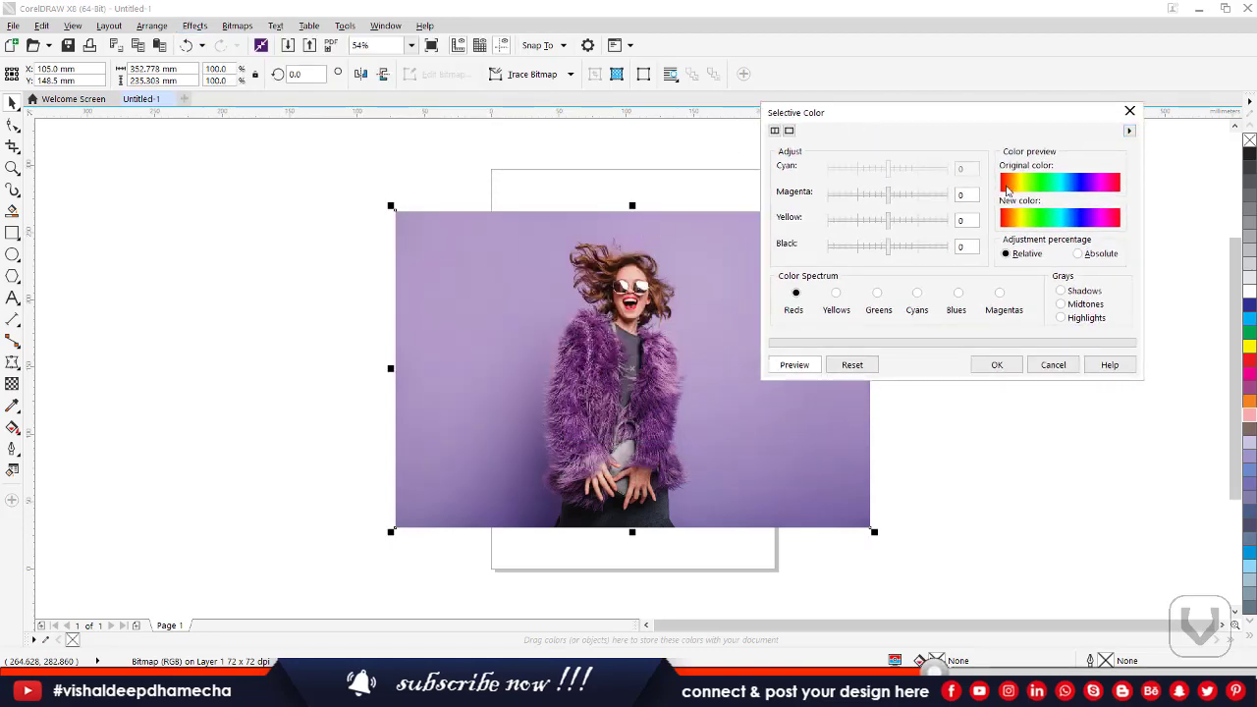
pyautogui.moveTo(888, 194); pyautogui.dragTo(837, 201)
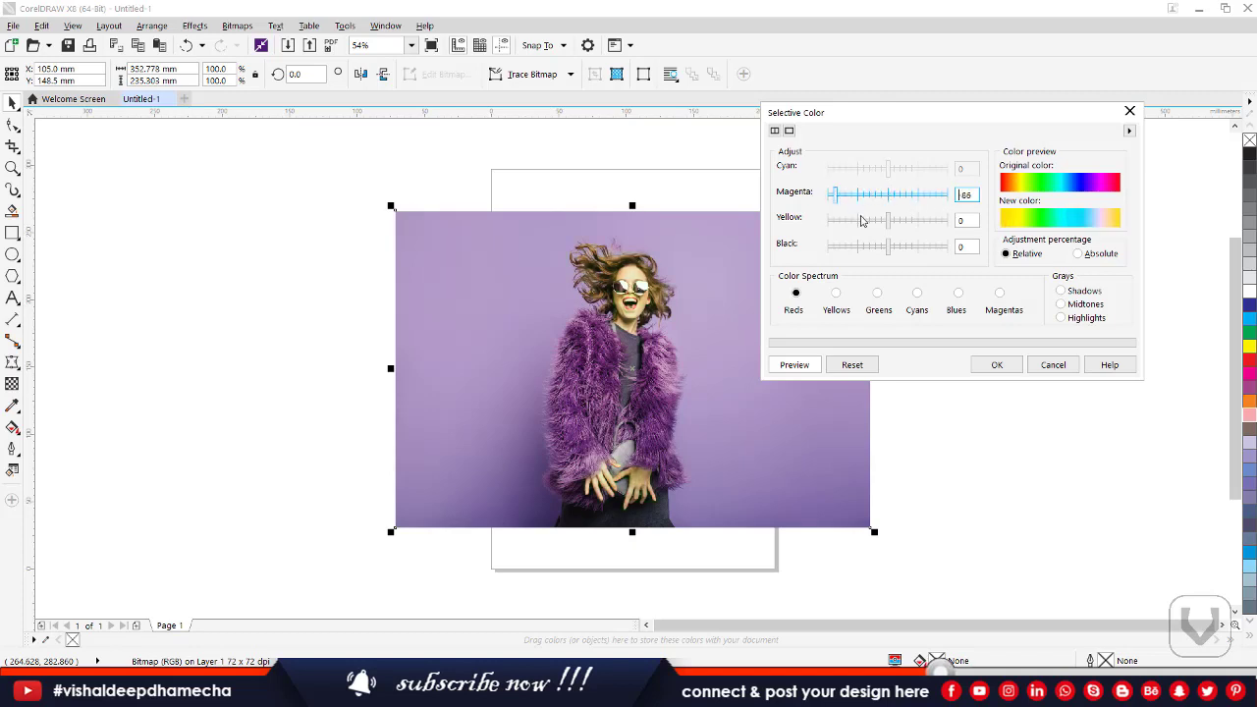
pyautogui.click(864, 220)
pyautogui.click(908, 245)
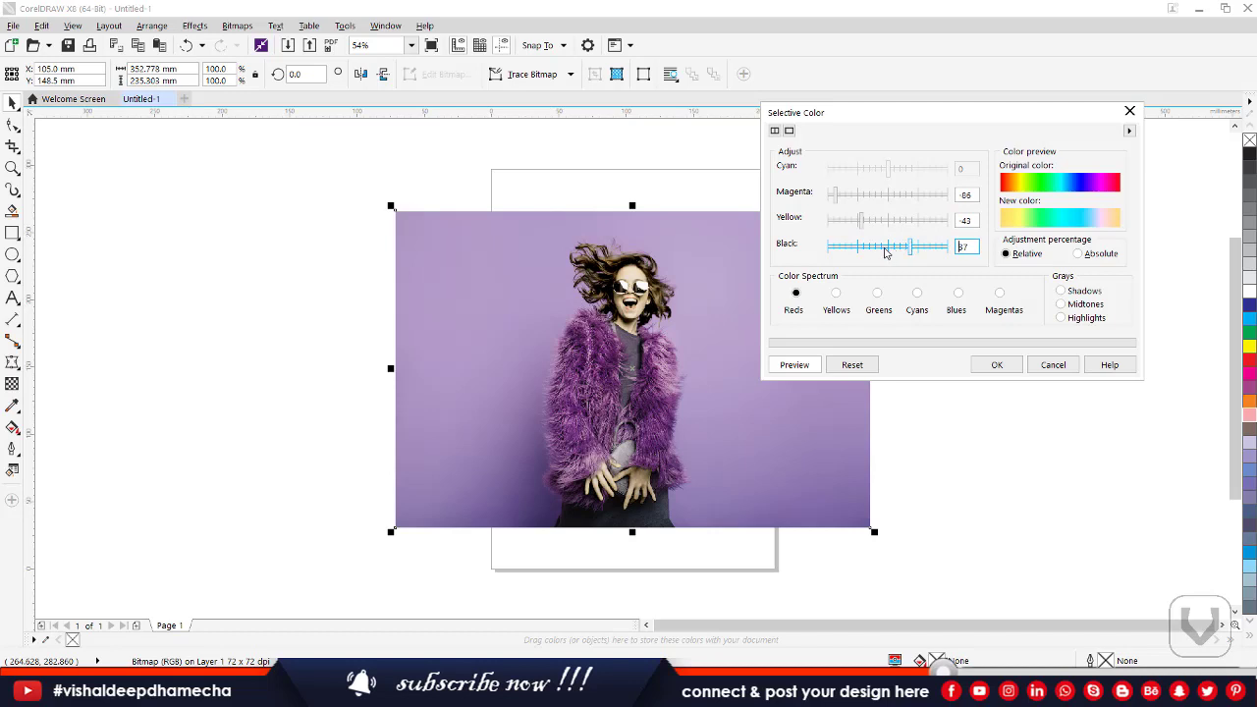
# Try black values of -27, 38 and 53 for the Reds before setting black to 48
pyautogui.click(869, 246)
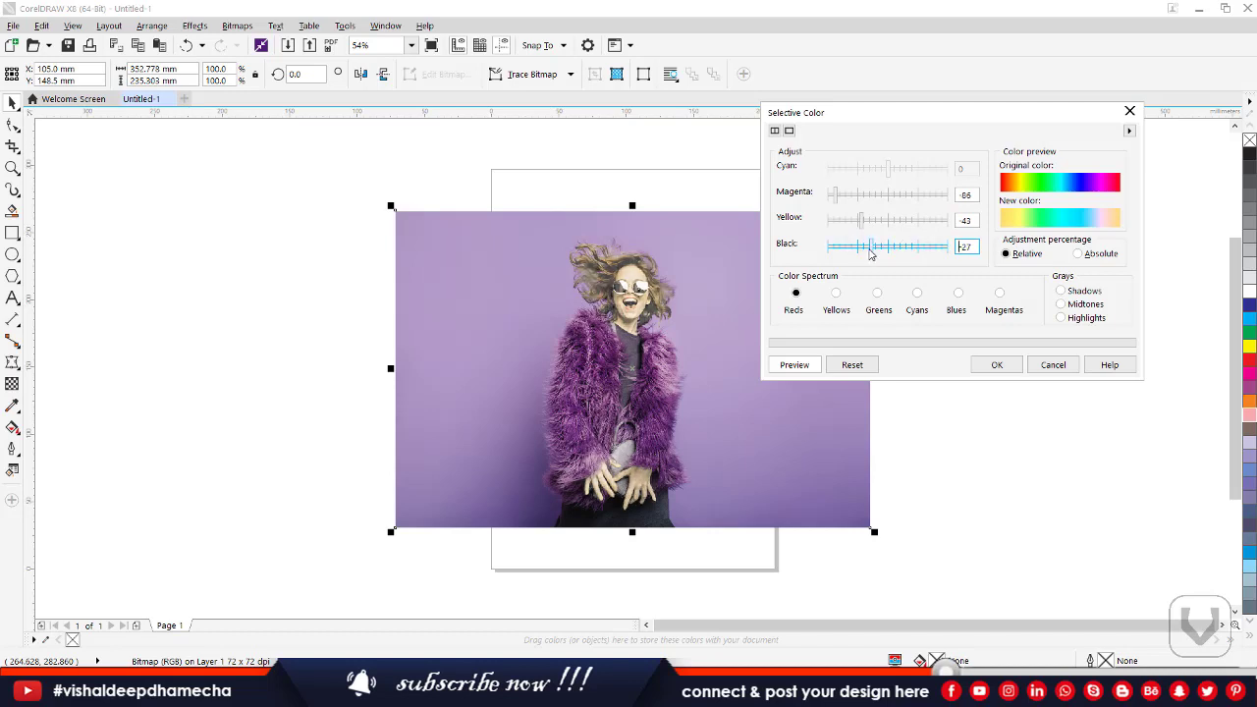
pyautogui.click(910, 246)
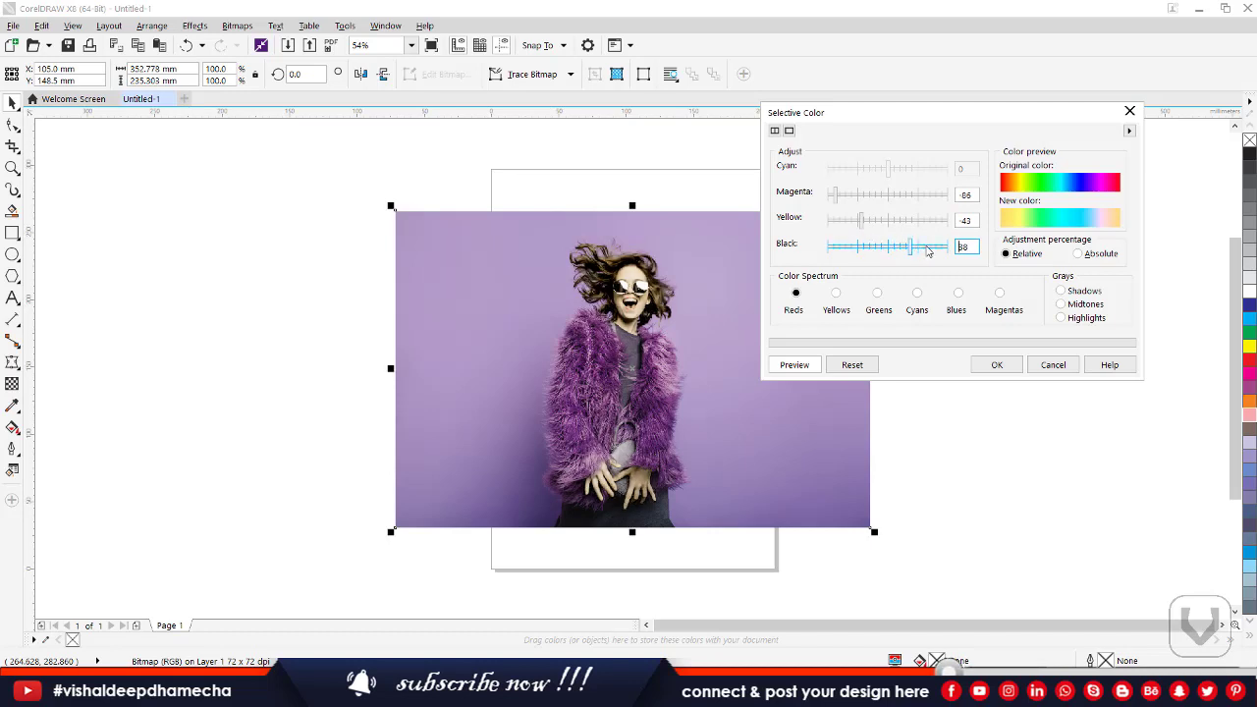
pyautogui.click(921, 246)
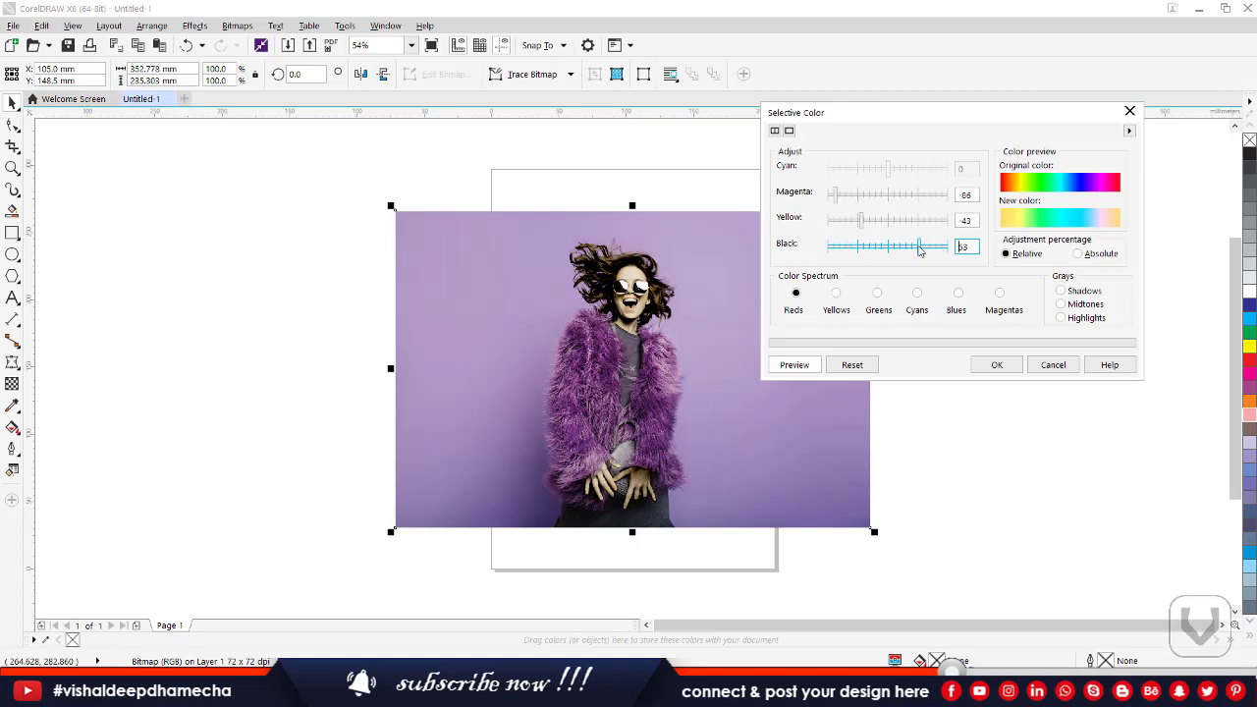
pyautogui.moveTo(919, 249)
pyautogui.mouseDown()
pyautogui.moveTo(833, 251)
pyautogui.moveTo(921, 252)
pyautogui.mouseUp()
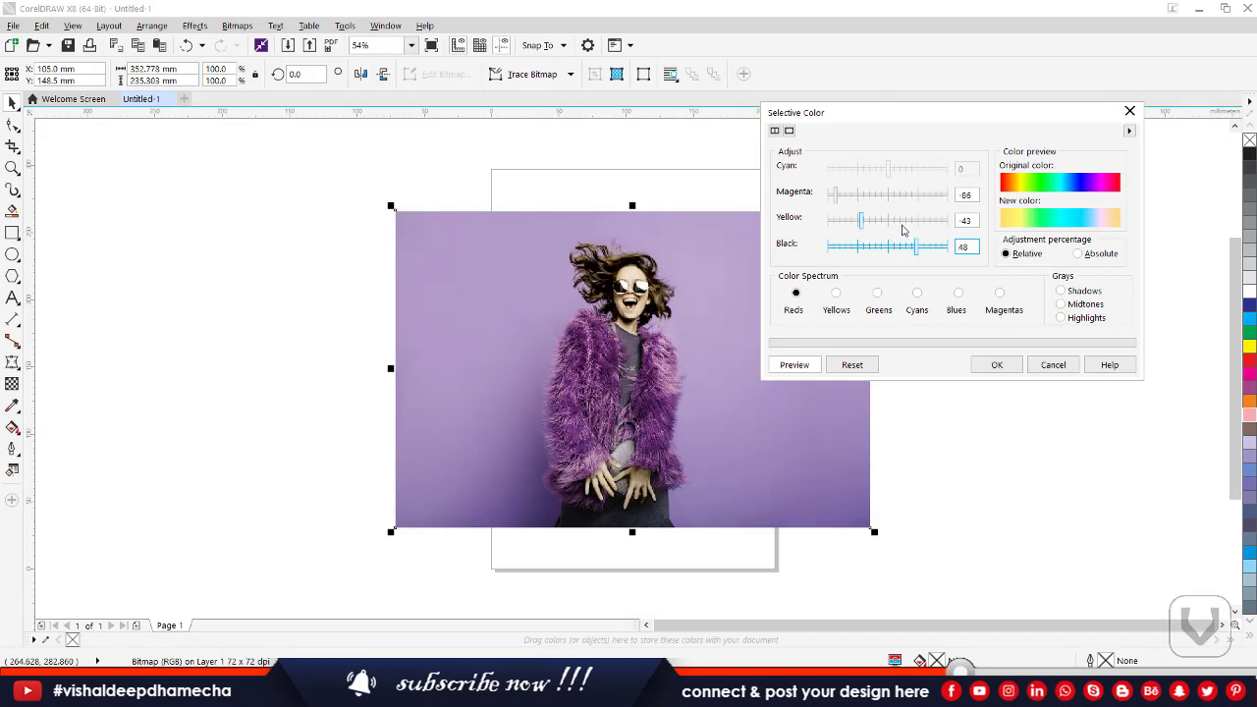
# Set the Reds' yellow to 89 and magenta to 14
pyautogui.click(902, 222)
pyautogui.click(938, 223)
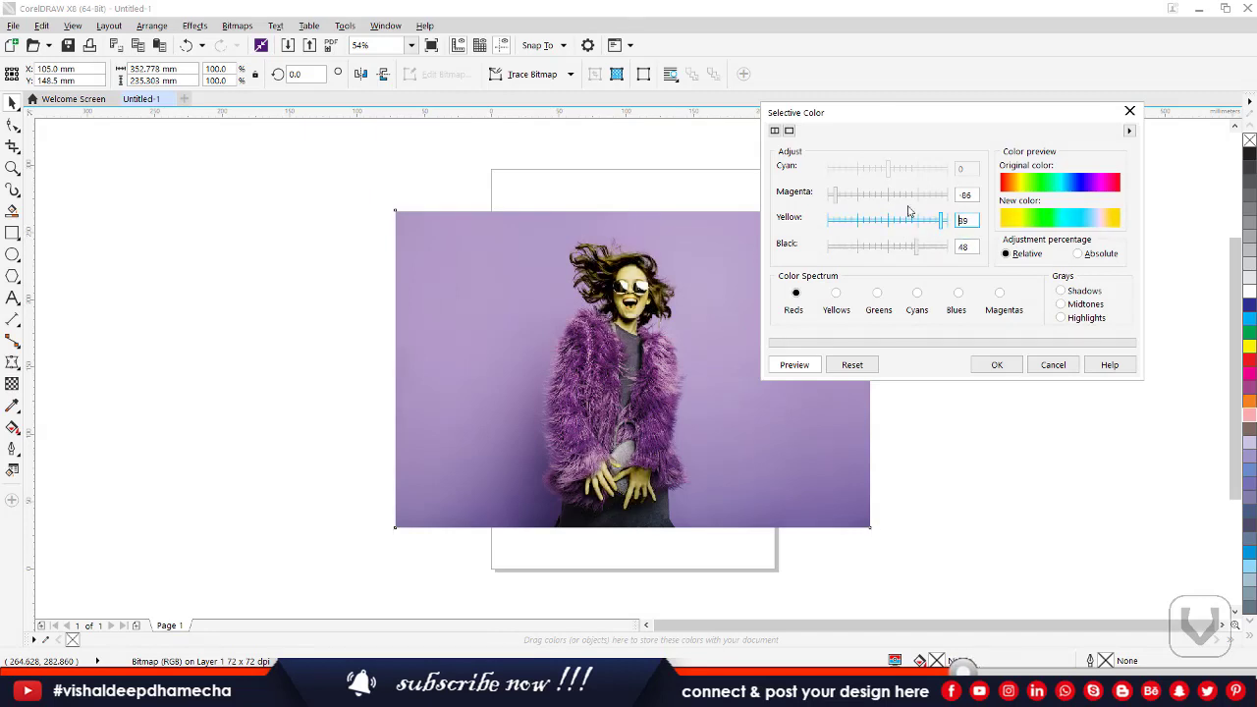
pyautogui.click(877, 196)
pyautogui.click(899, 196)
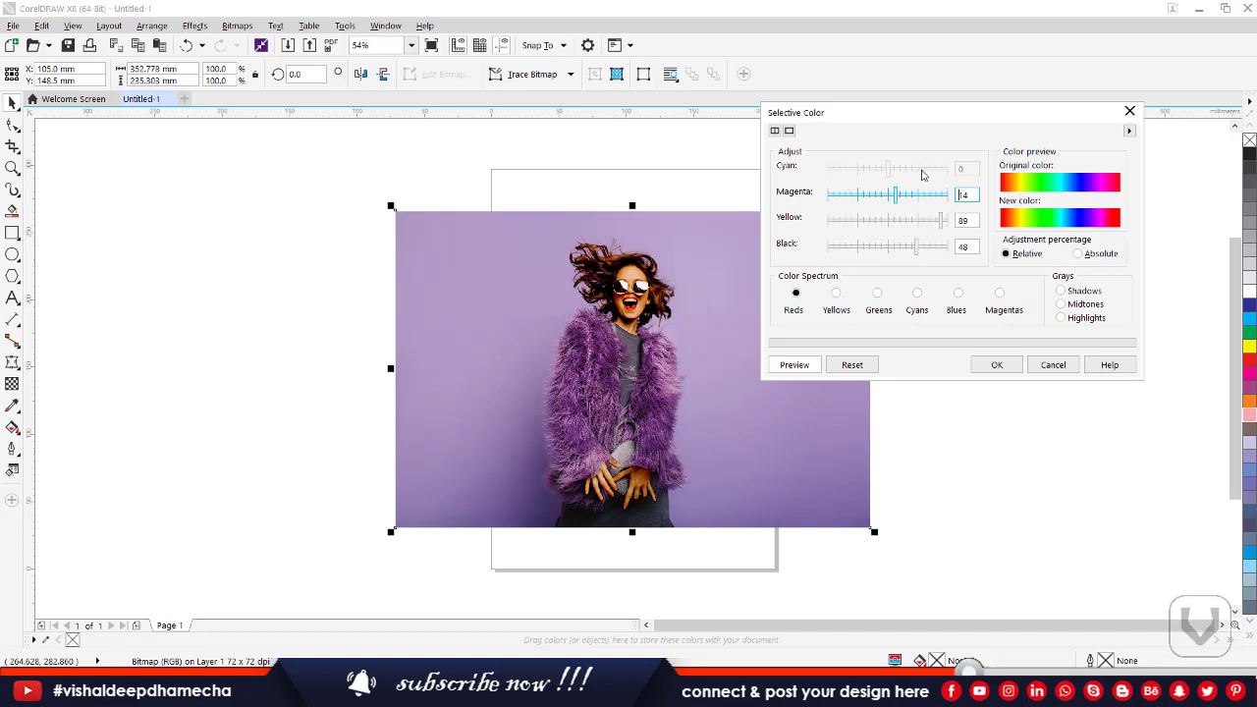
# Set the Shadows' black to -57, vary the Midtones' black, and set the Highlights' black to 67
pyautogui.click(1060, 292)
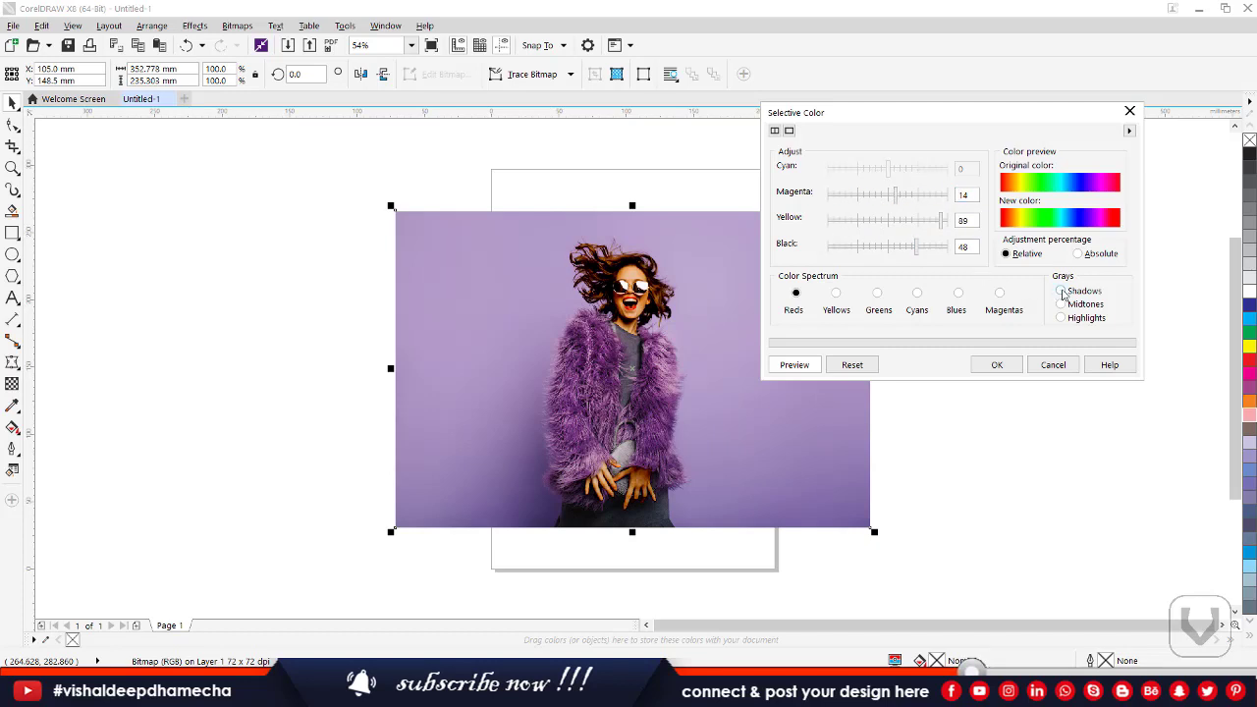
pyautogui.click(915, 249)
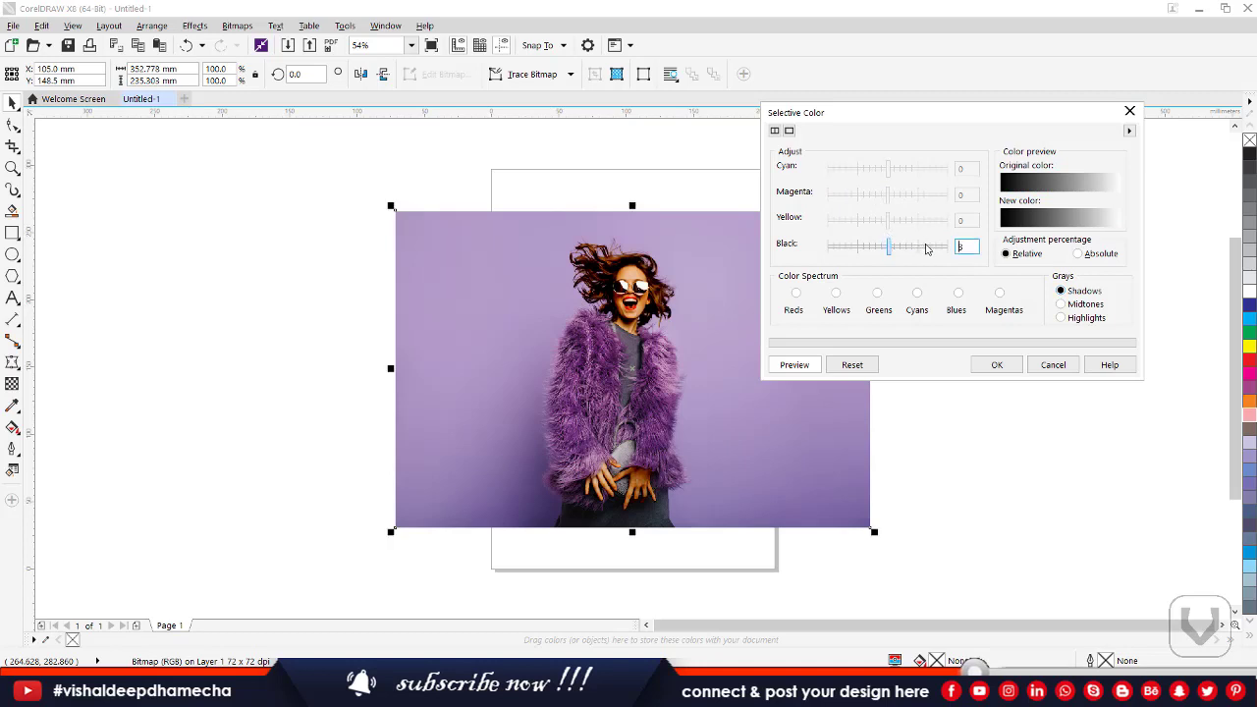
pyautogui.moveTo(901, 246); pyautogui.dragTo(853, 247)
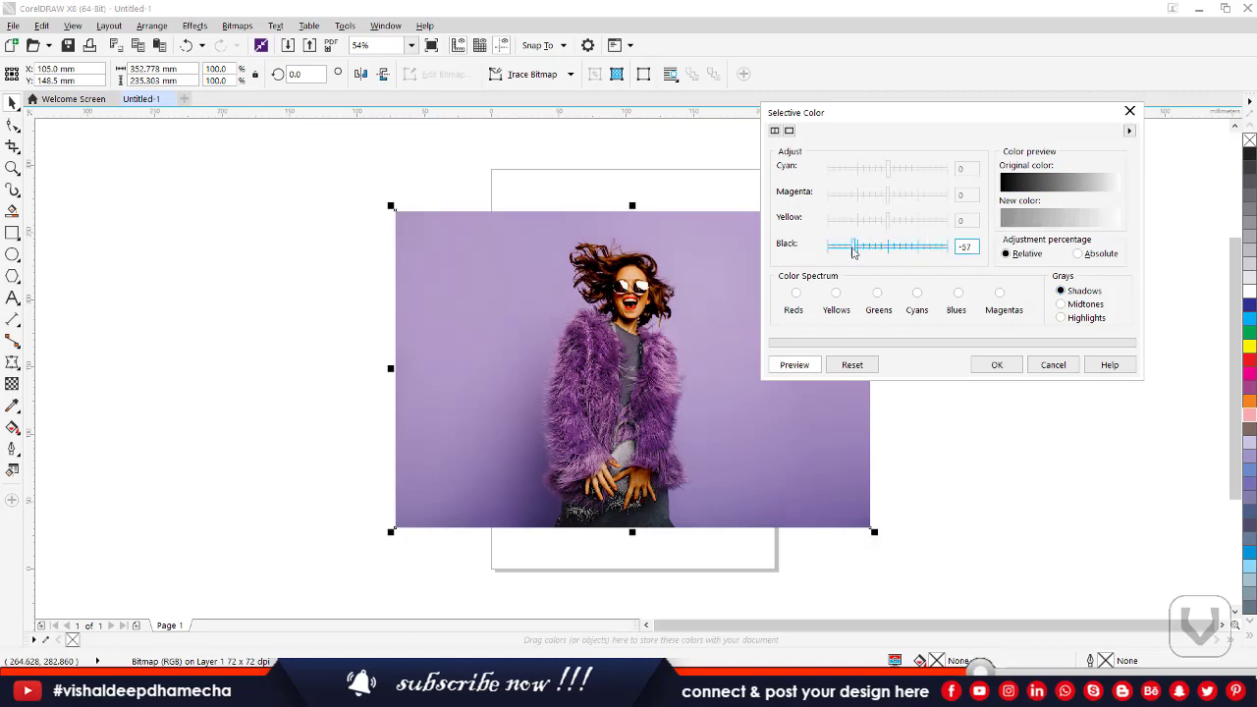
pyautogui.click(1078, 304)
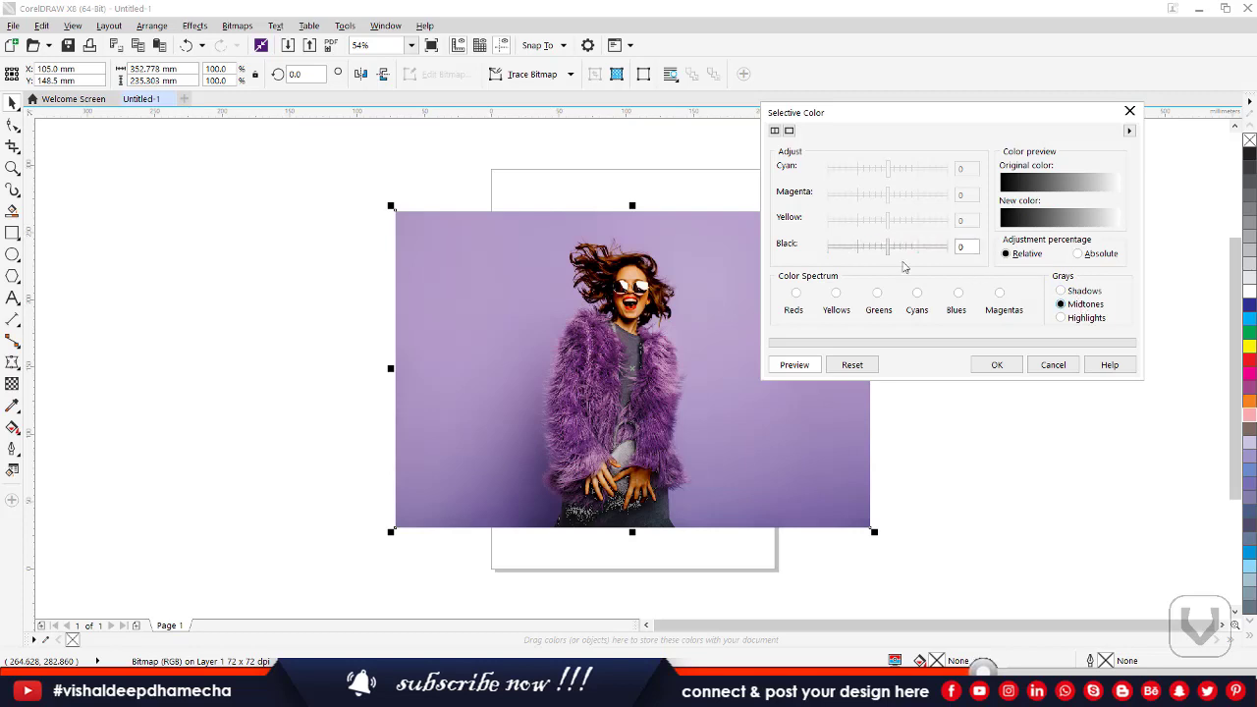
pyautogui.moveTo(828, 244); pyautogui.dragTo(881, 249)
pyautogui.click(1072, 317)
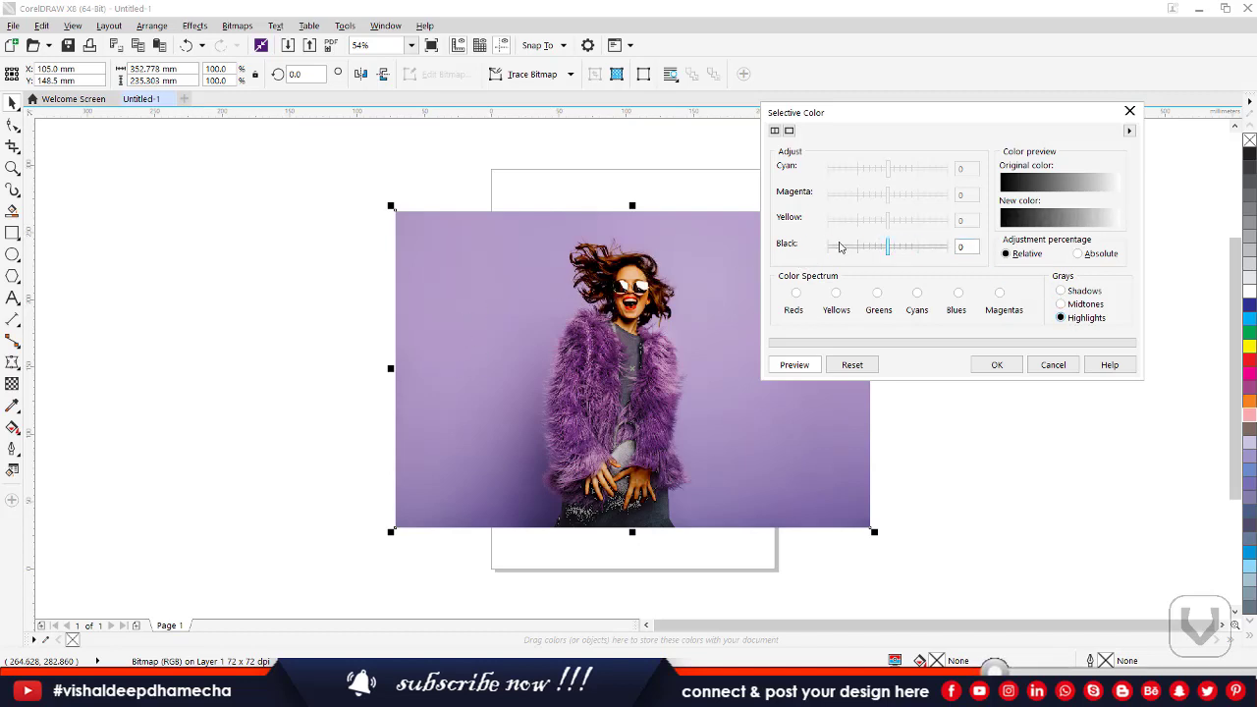
pyautogui.moveTo(839, 248); pyautogui.dragTo(941, 249)
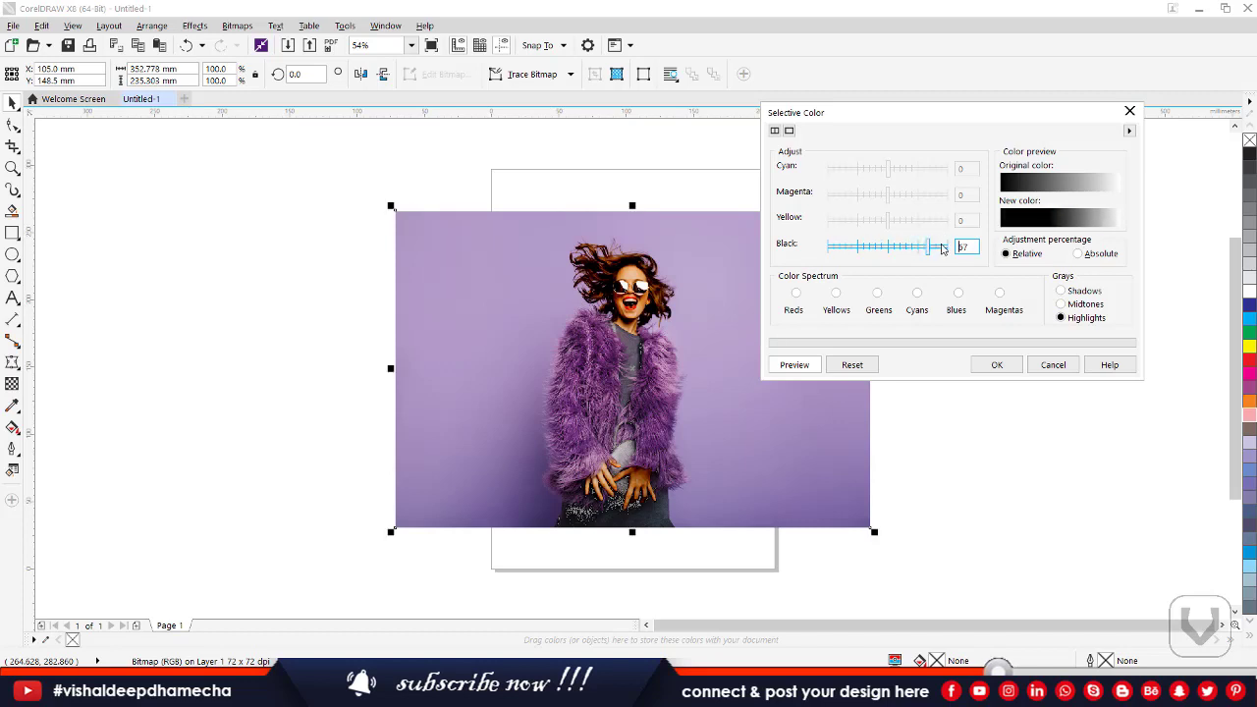
# Try Absolute adjustment on the Highlights with cyan 48, magenta -57, yellow -64 and black -91, and cancel Selective Color
pyautogui.click(1079, 254)
pyautogui.moveTo(928, 246); pyautogui.dragTo(868, 252)
pyautogui.click(872, 218)
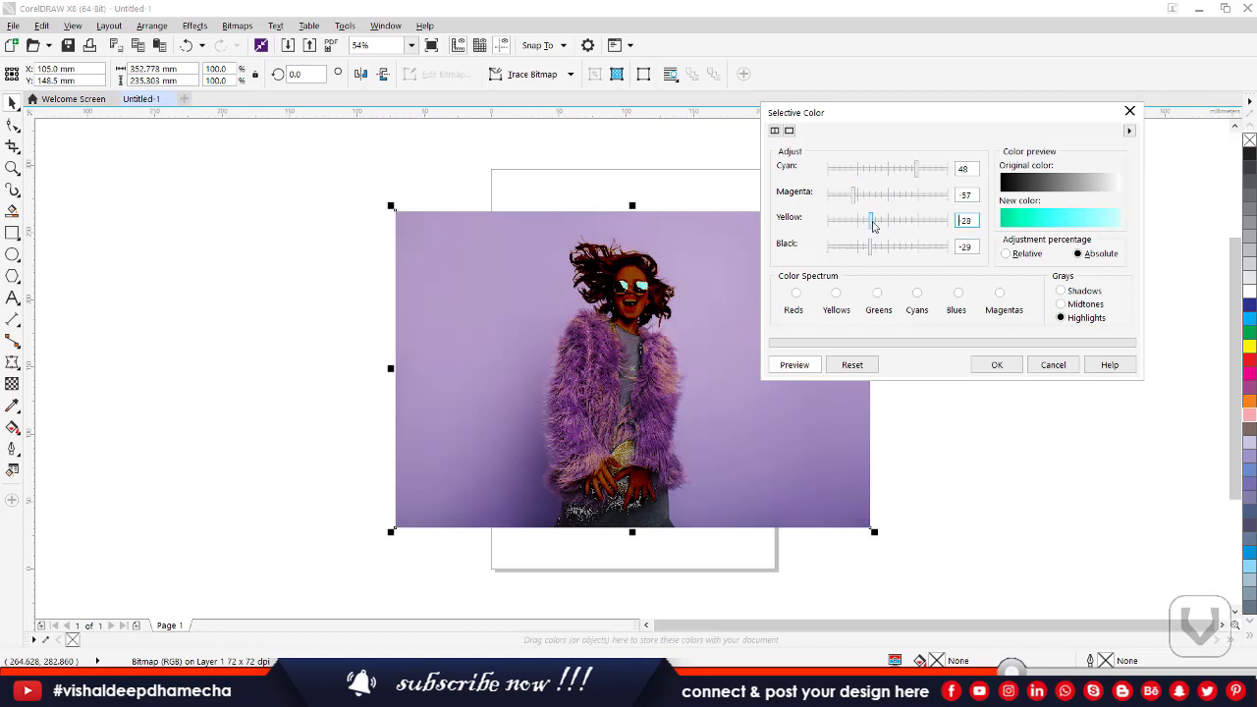
pyautogui.click(836, 246)
pyautogui.click(850, 220)
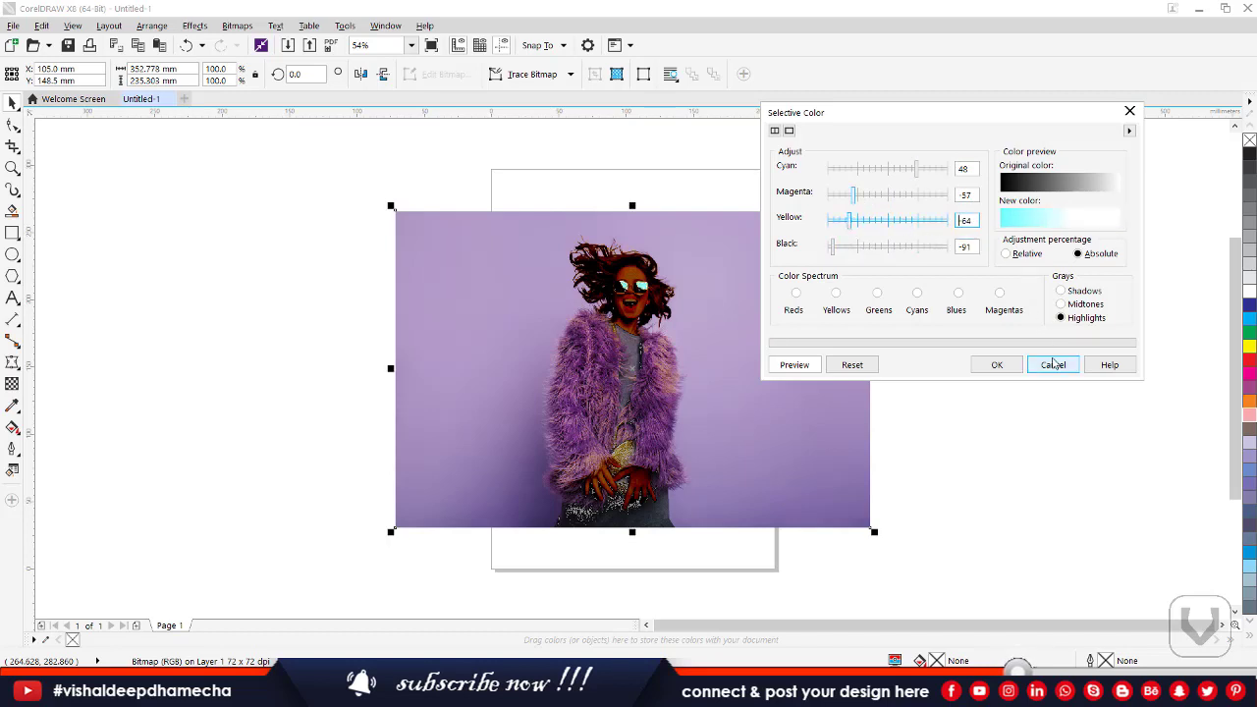
pyautogui.click(1052, 364)
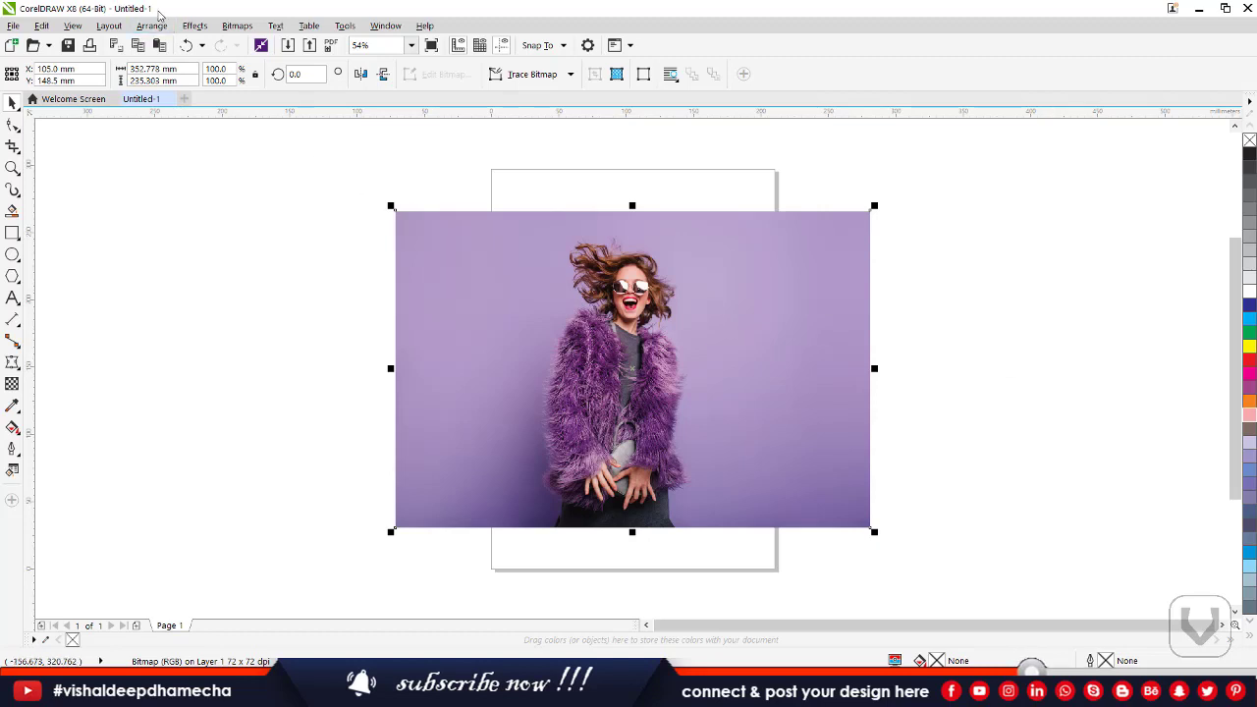
pyautogui.click(193, 26)
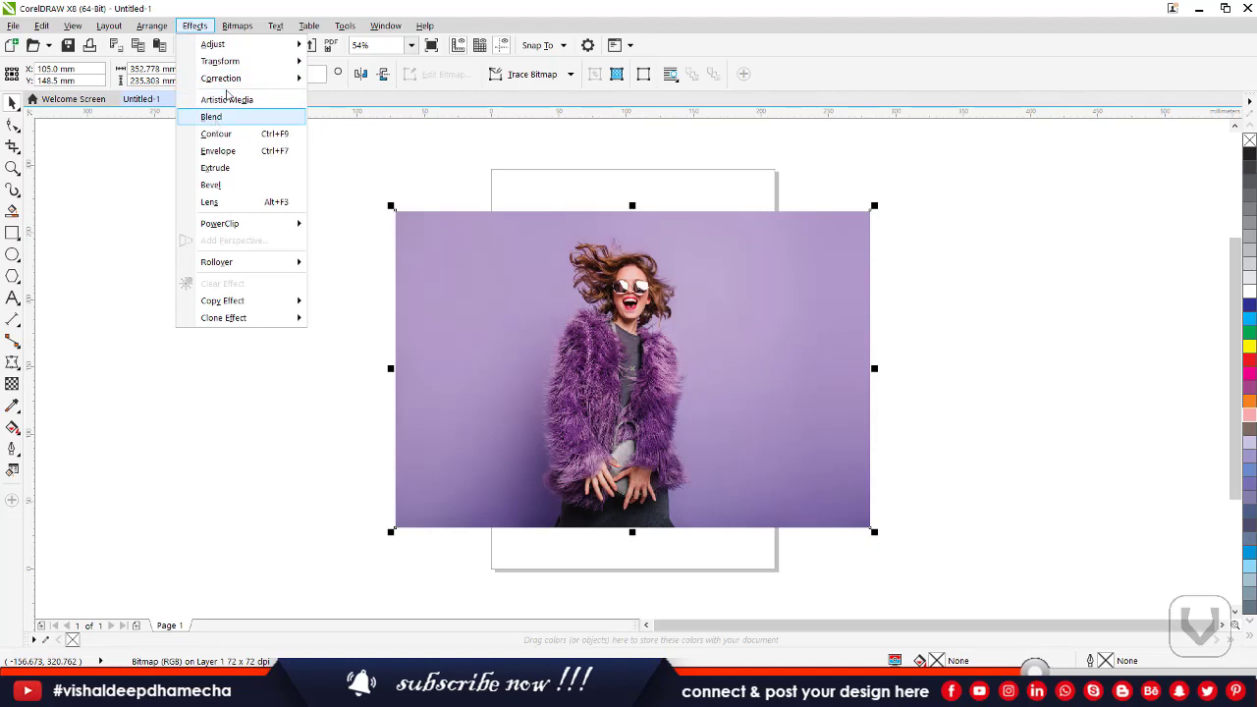
pyautogui.moveTo(239, 49)
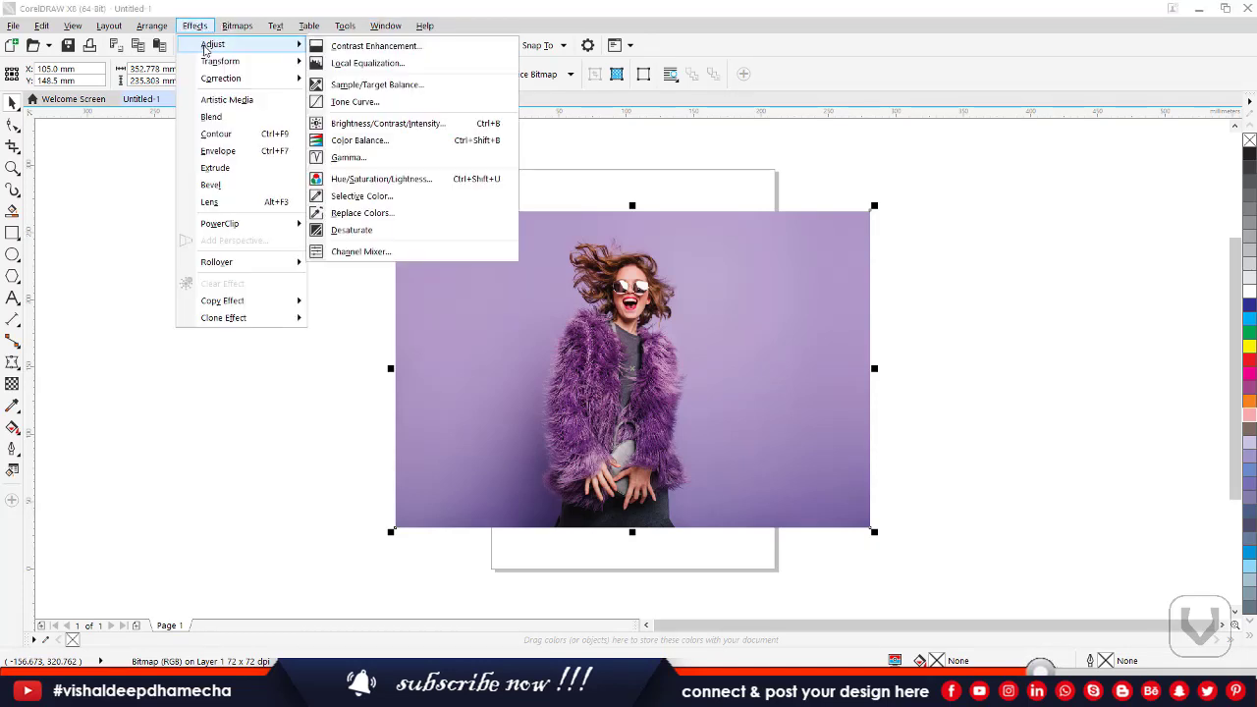
pyautogui.click(365, 197)
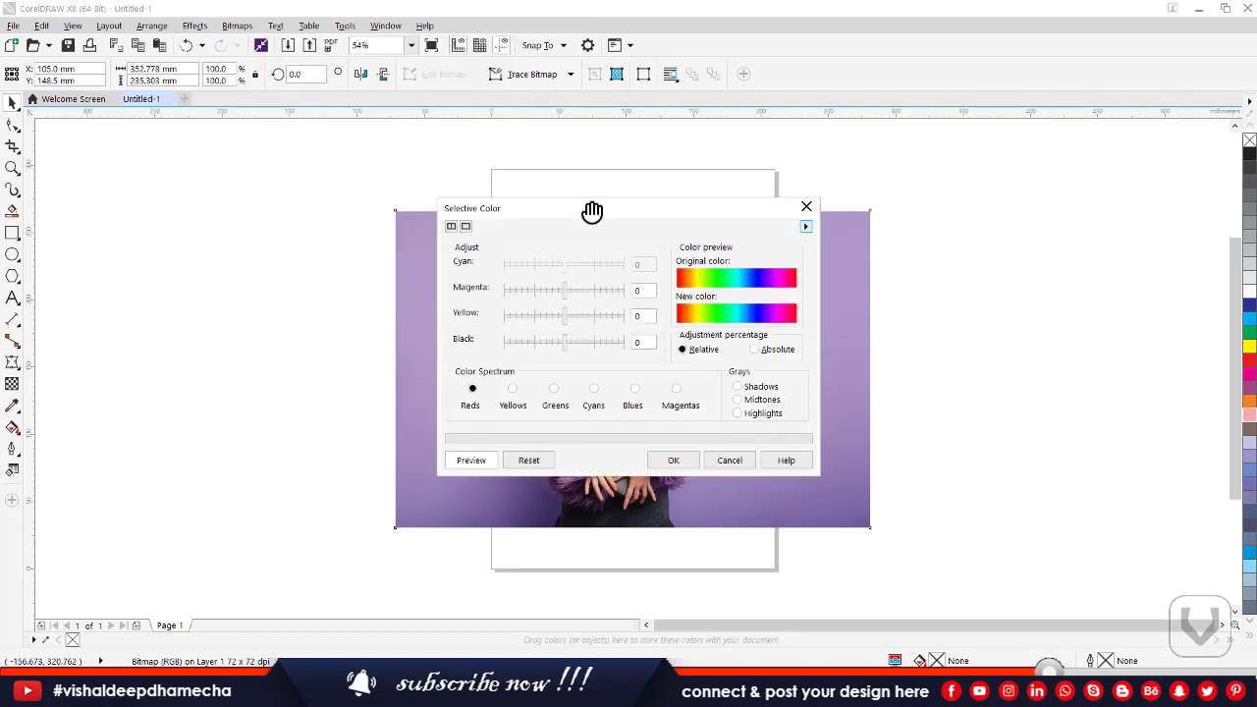
pyautogui.click(720, 460)
# Open the Replace Colors adjustment and sample the photo's light purple background as the old color
pyautogui.click(140, 28)
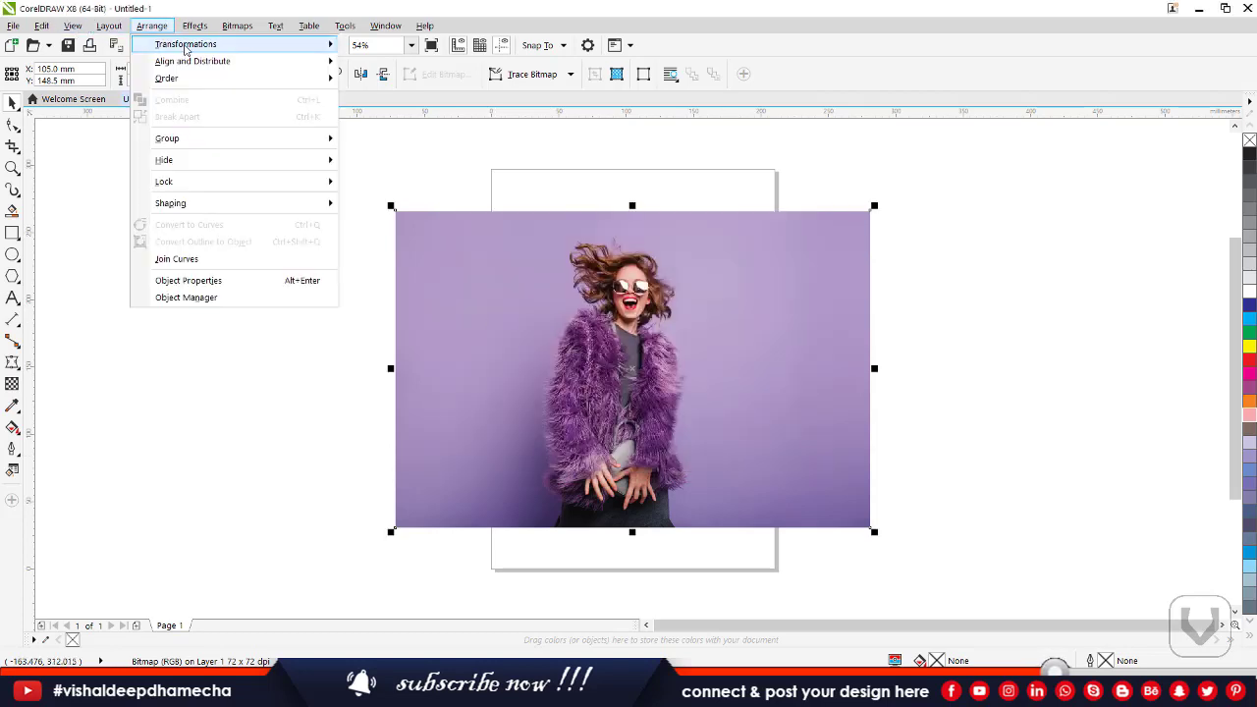
pyautogui.moveTo(277, 43)
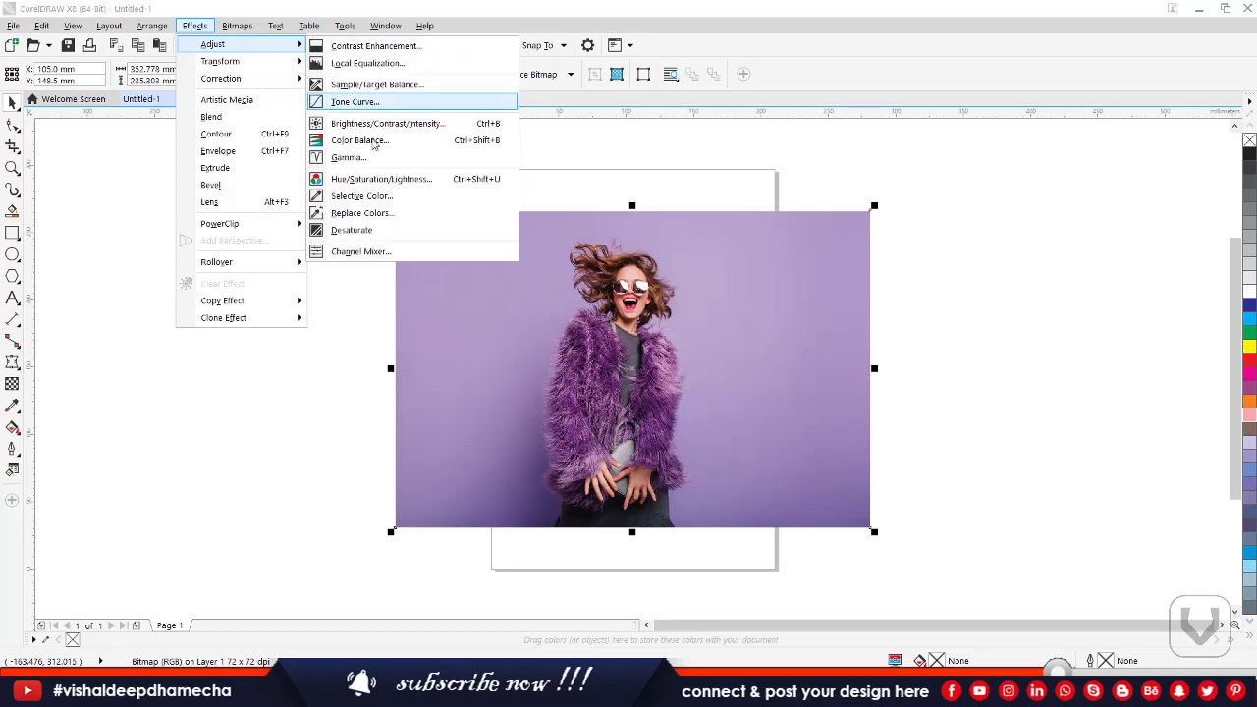
pyautogui.click(368, 214)
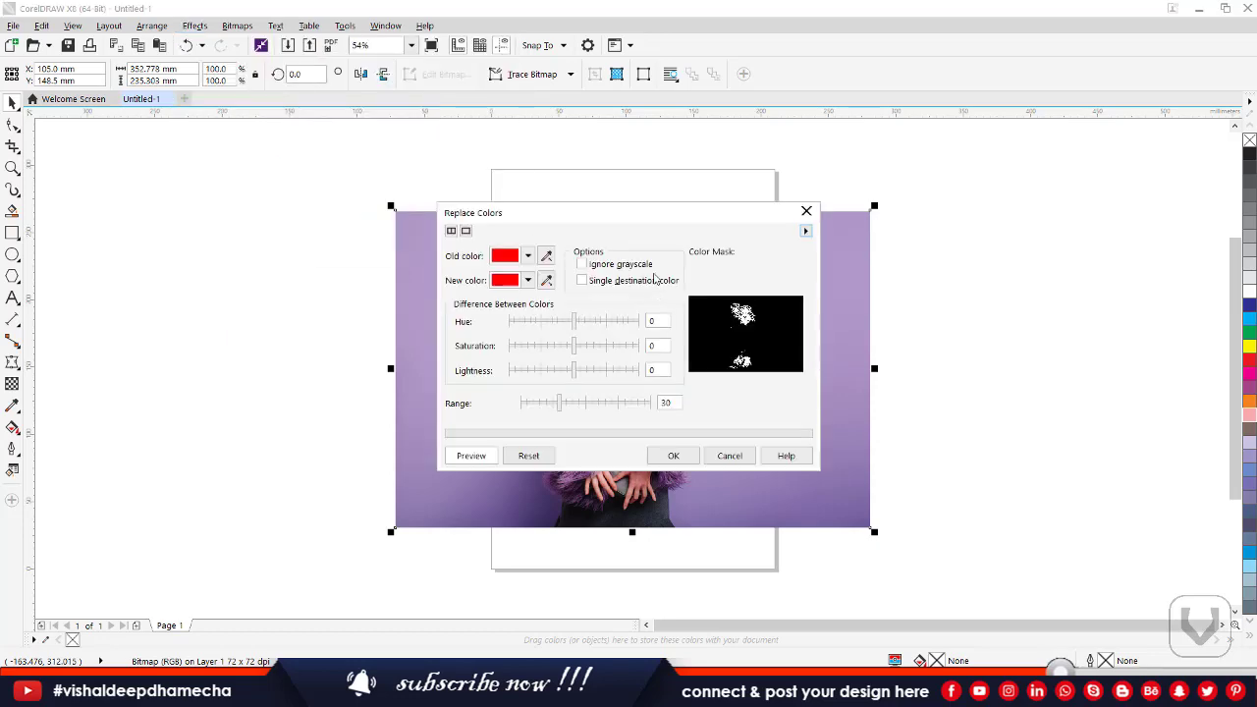
pyautogui.moveTo(634, 211)
pyautogui.mouseDown()
pyautogui.moveTo(1060, 146)
pyautogui.moveTo(934, 158)
pyautogui.mouseUp()
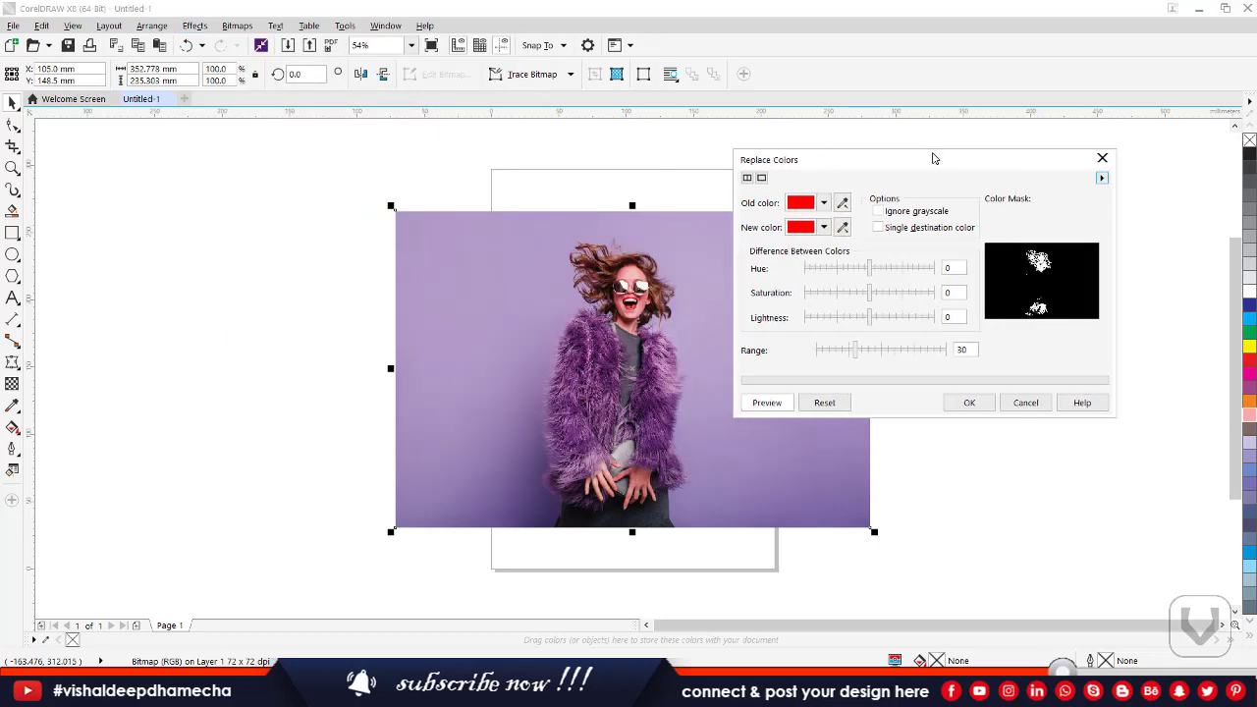
pyautogui.click(825, 202)
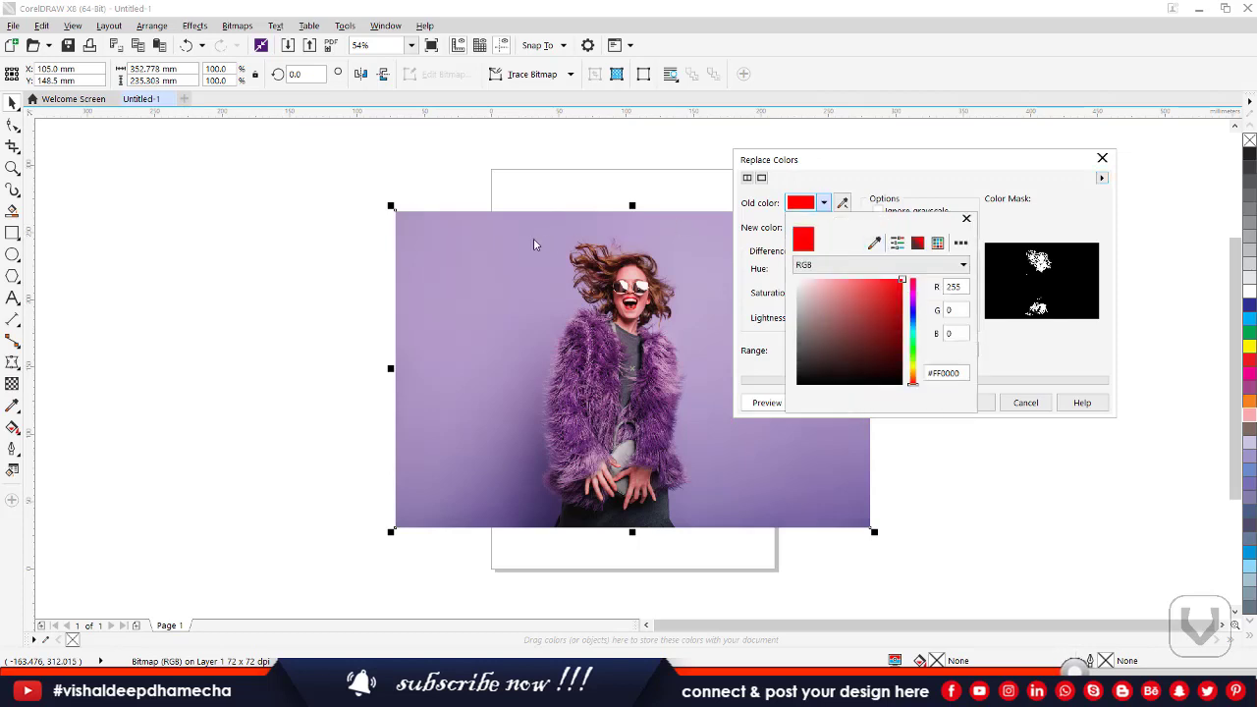
pyautogui.click(854, 208)
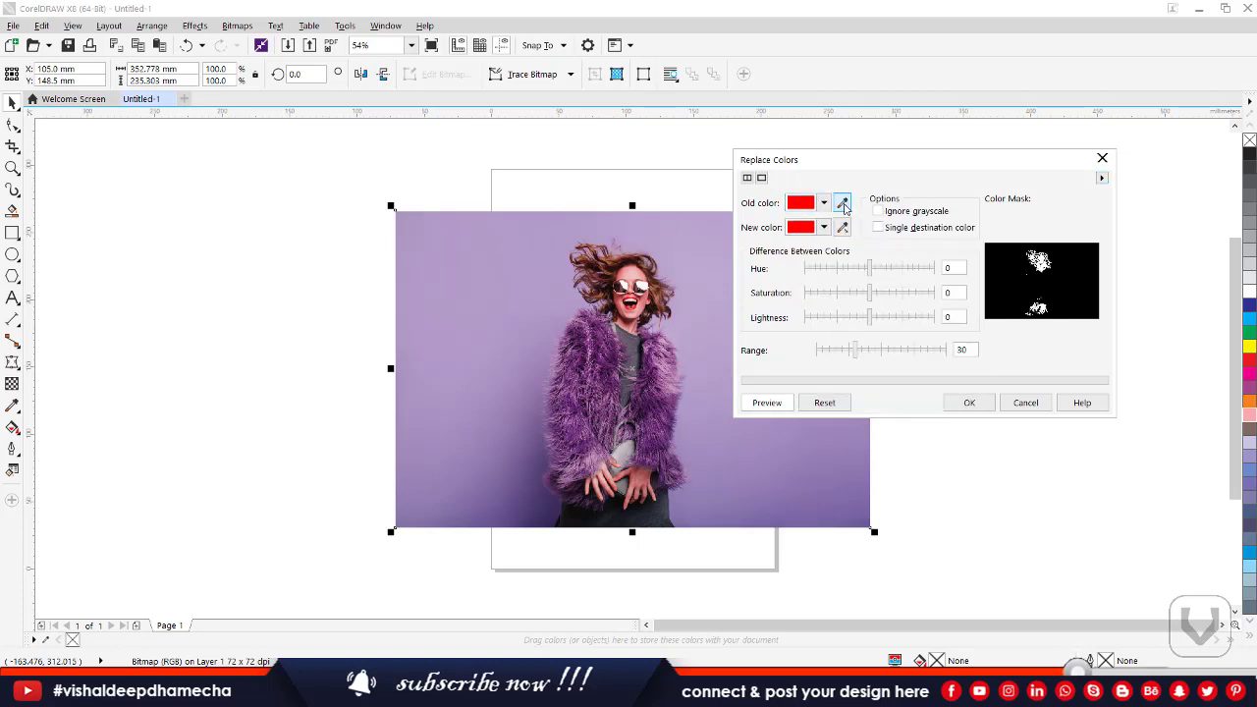
pyautogui.click(841, 202)
pyautogui.click(486, 233)
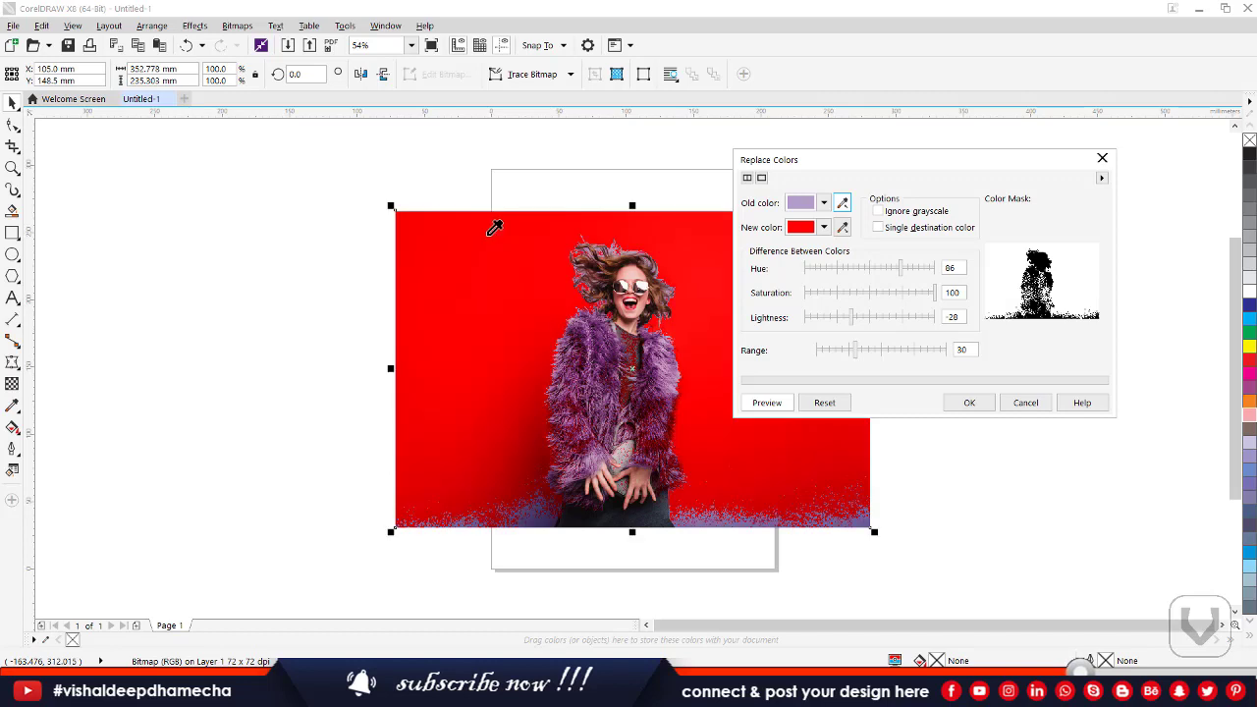
# Set the replacement's new color to orange #ED8D07 (R 237, G 141, B 7), trying violet #7911DB first
pyautogui.click(801, 232)
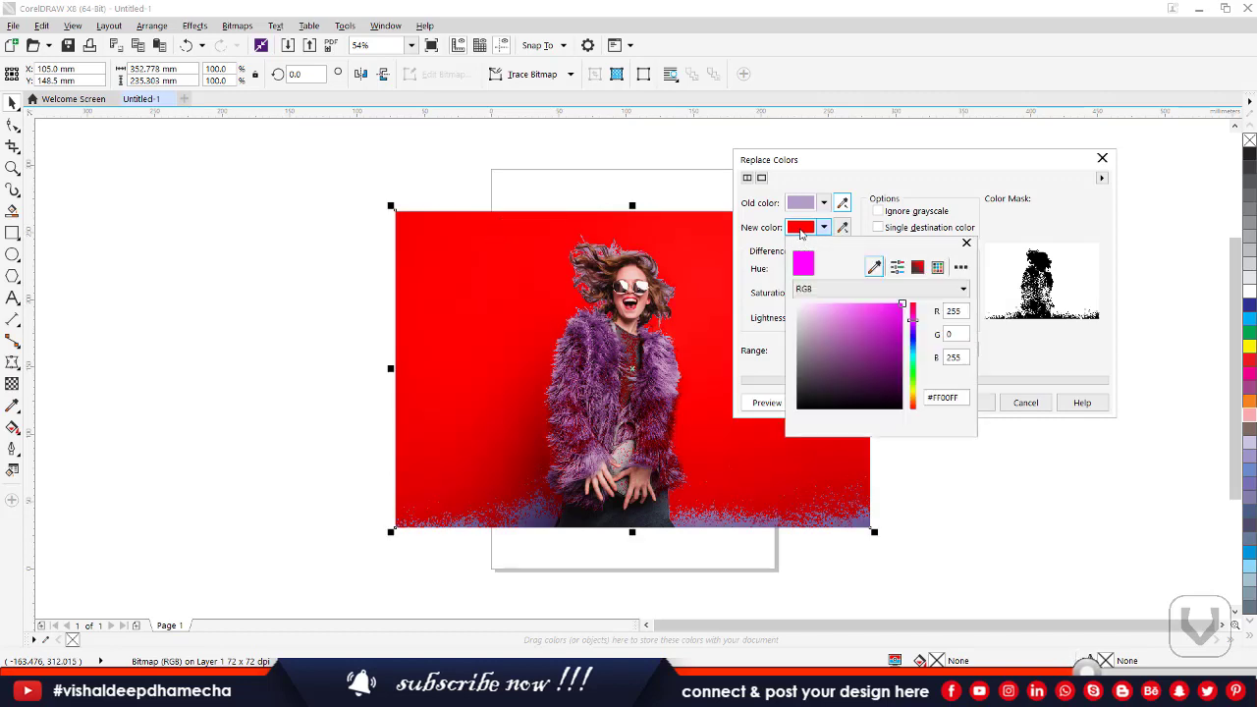
pyautogui.click(911, 322)
pyautogui.click(893, 318)
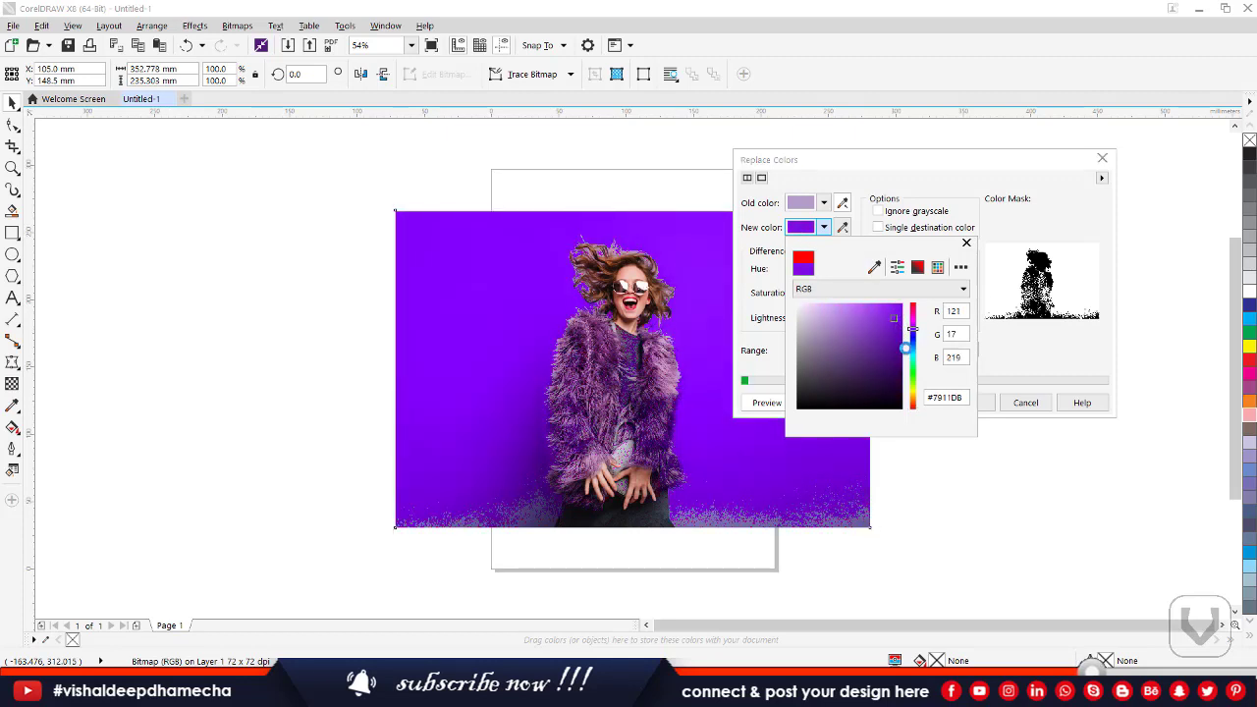
pyautogui.moveTo(912, 369); pyautogui.dragTo(913, 402)
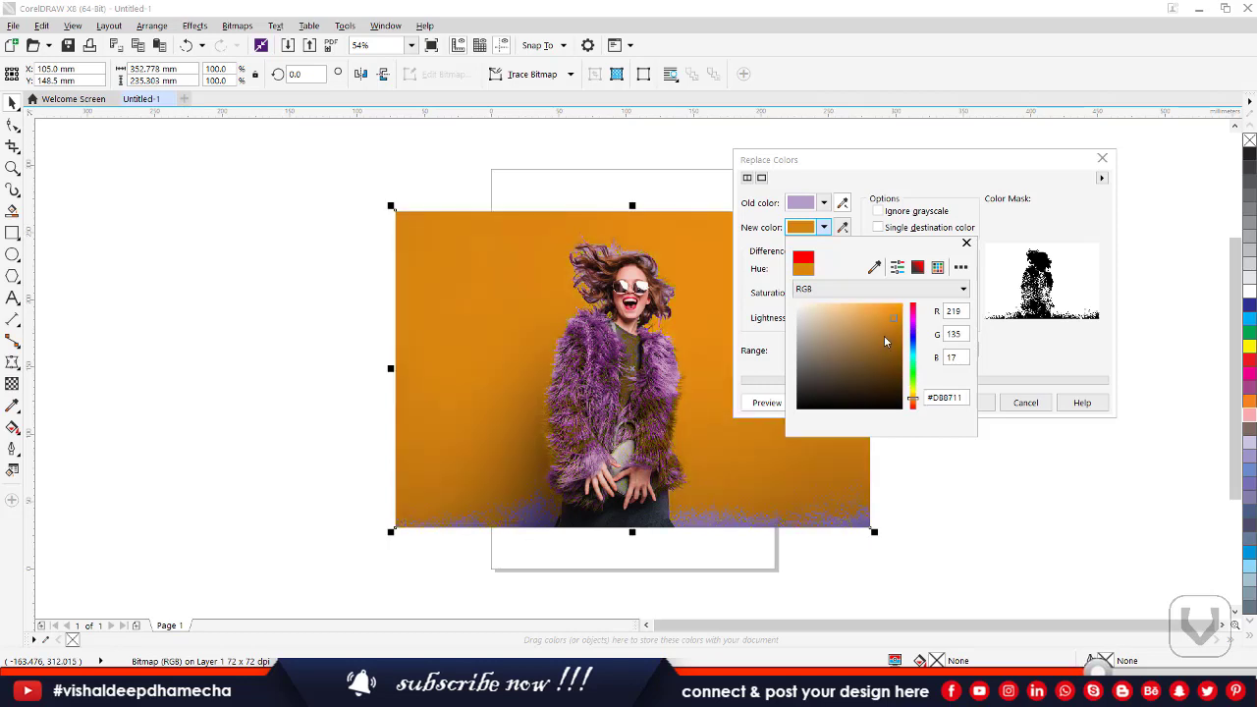
pyautogui.click(898, 311)
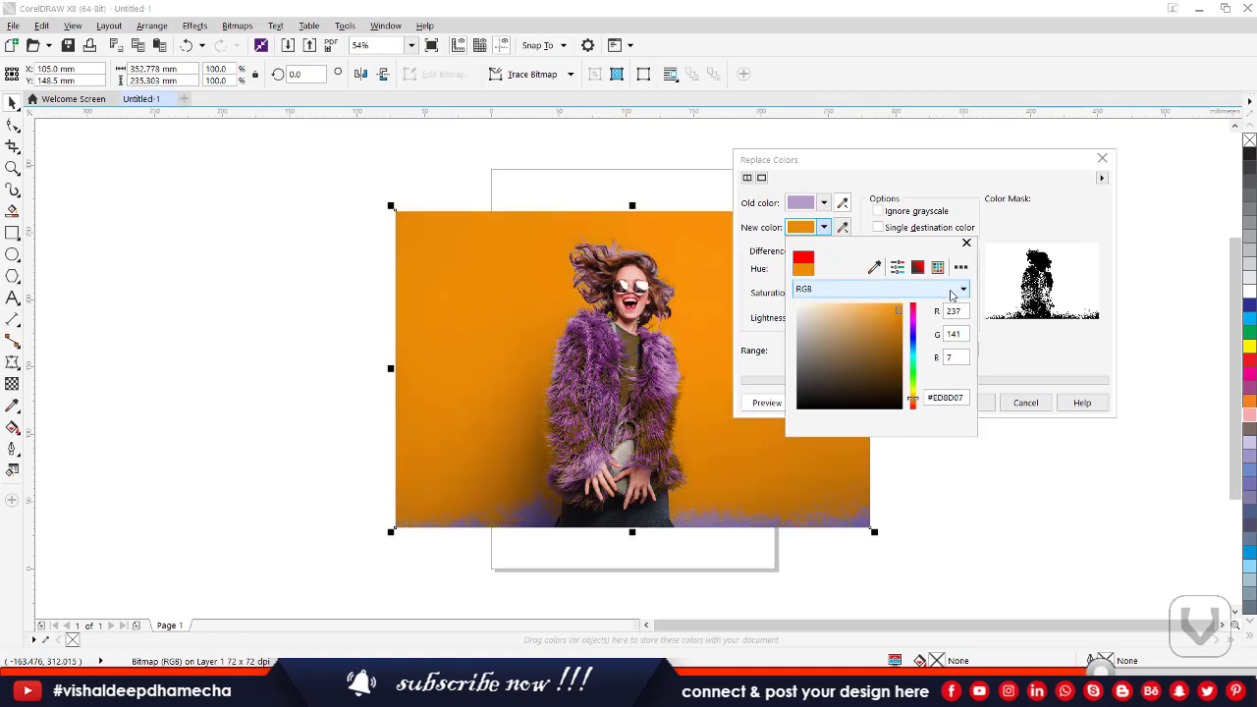
pyautogui.click(967, 242)
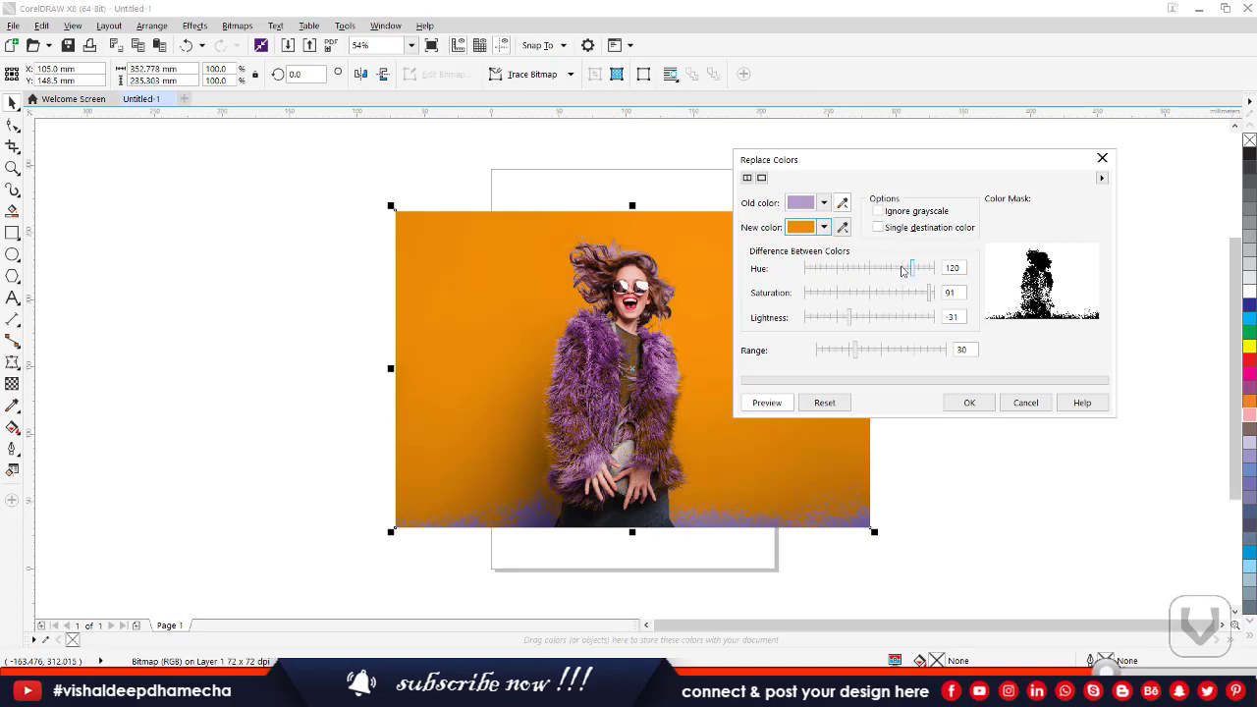
# Try hue -4, saturation 51, lightness 48 and range 56 for the color replacement, and reset and cancel Replace Colors
pyautogui.moveTo(913, 268); pyautogui.dragTo(896, 349)
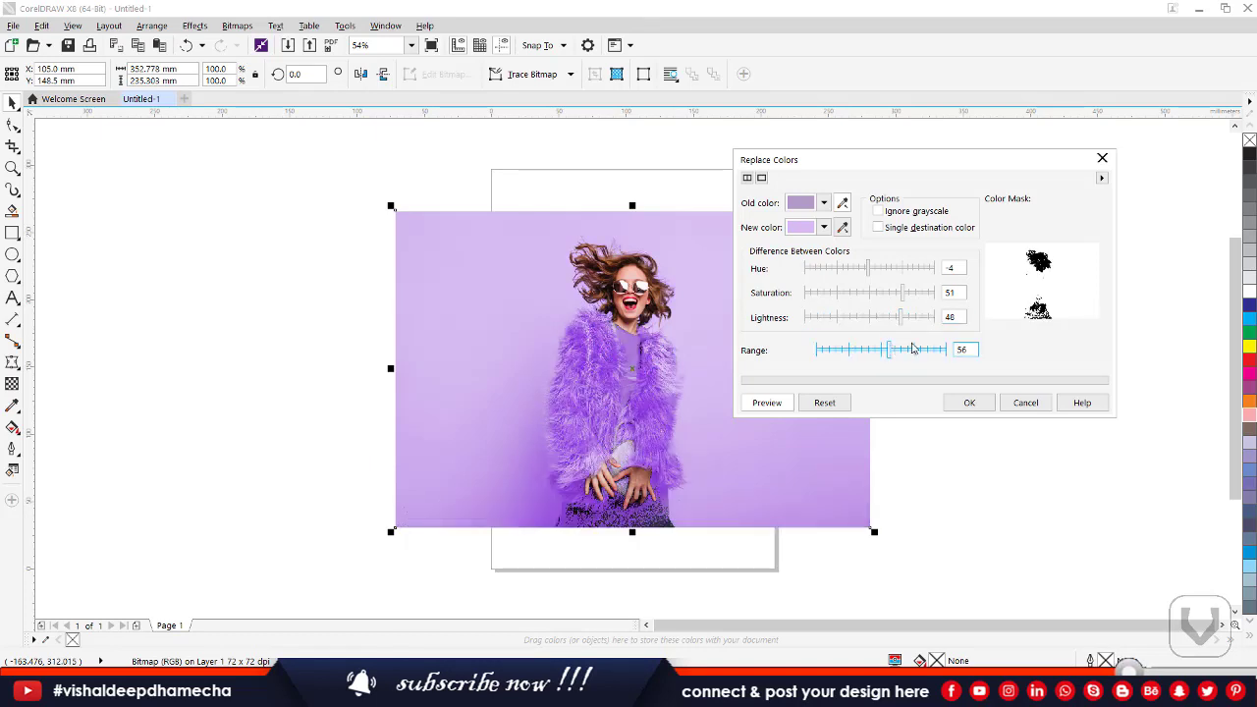
pyautogui.click(824, 402)
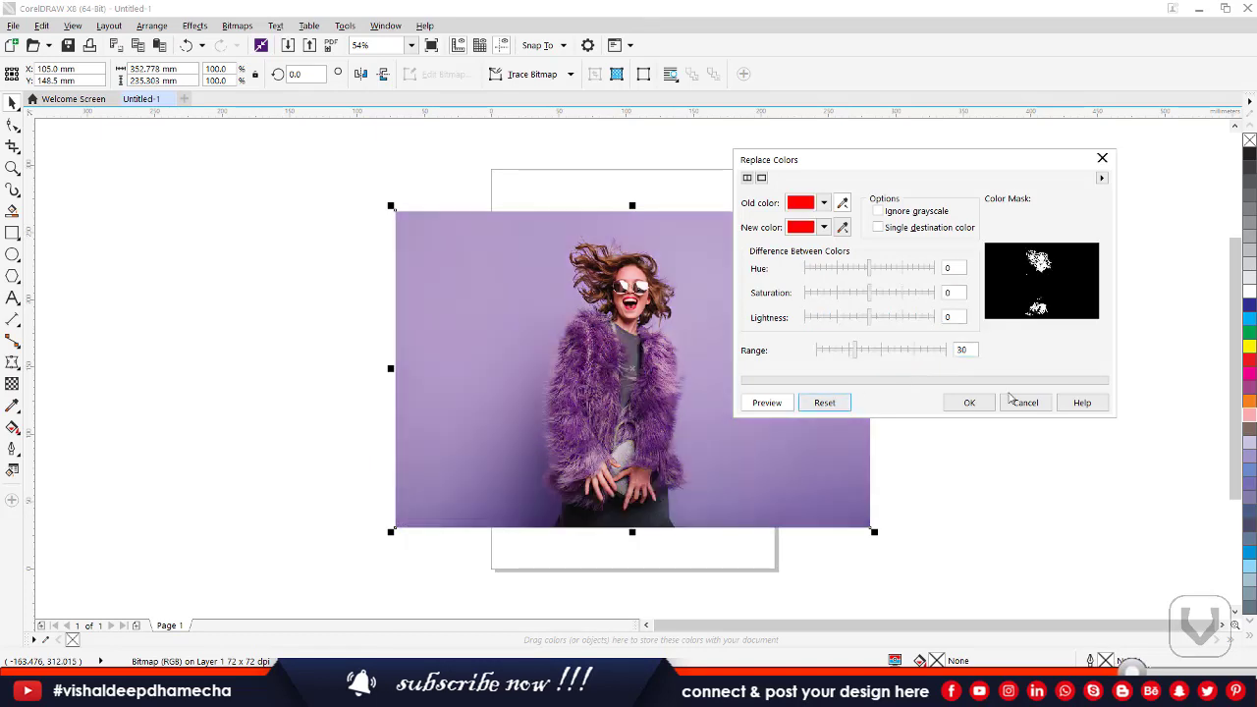
pyautogui.click(1023, 402)
# Desaturate the photo to grayscale and shift it slightly on the page
pyautogui.click(153, 26)
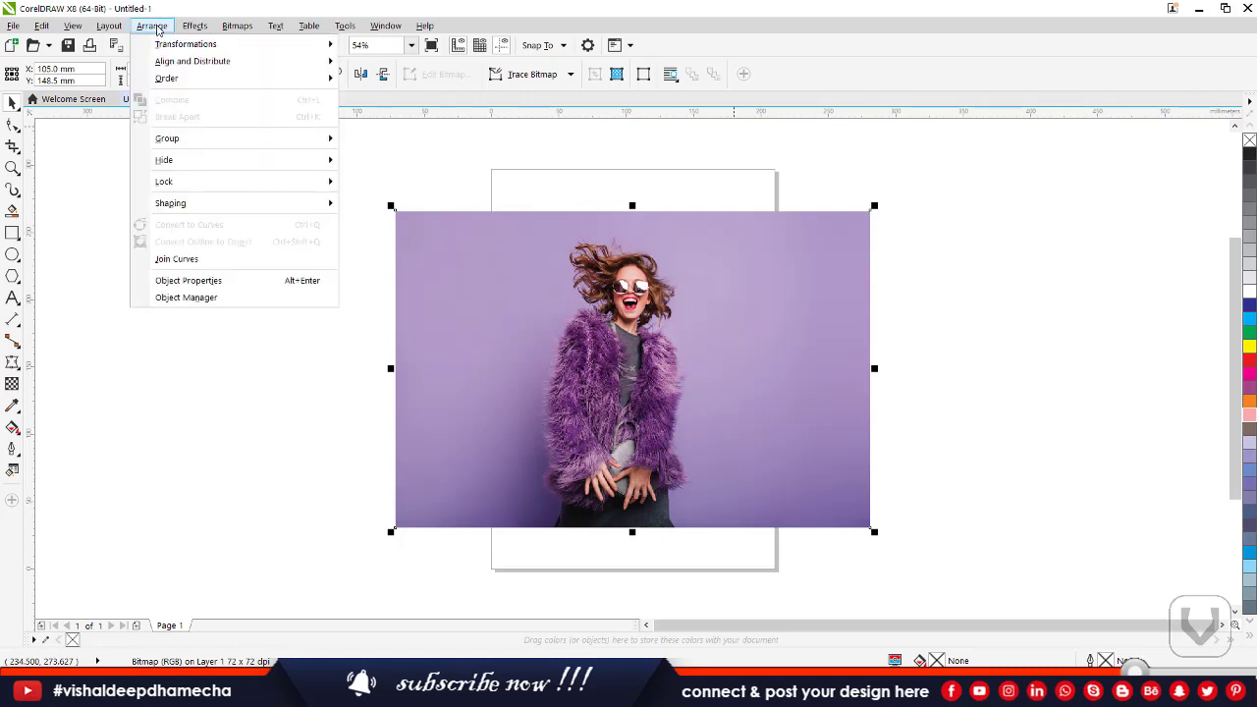
pyautogui.moveTo(176, 49)
pyautogui.moveTo(194, 26)
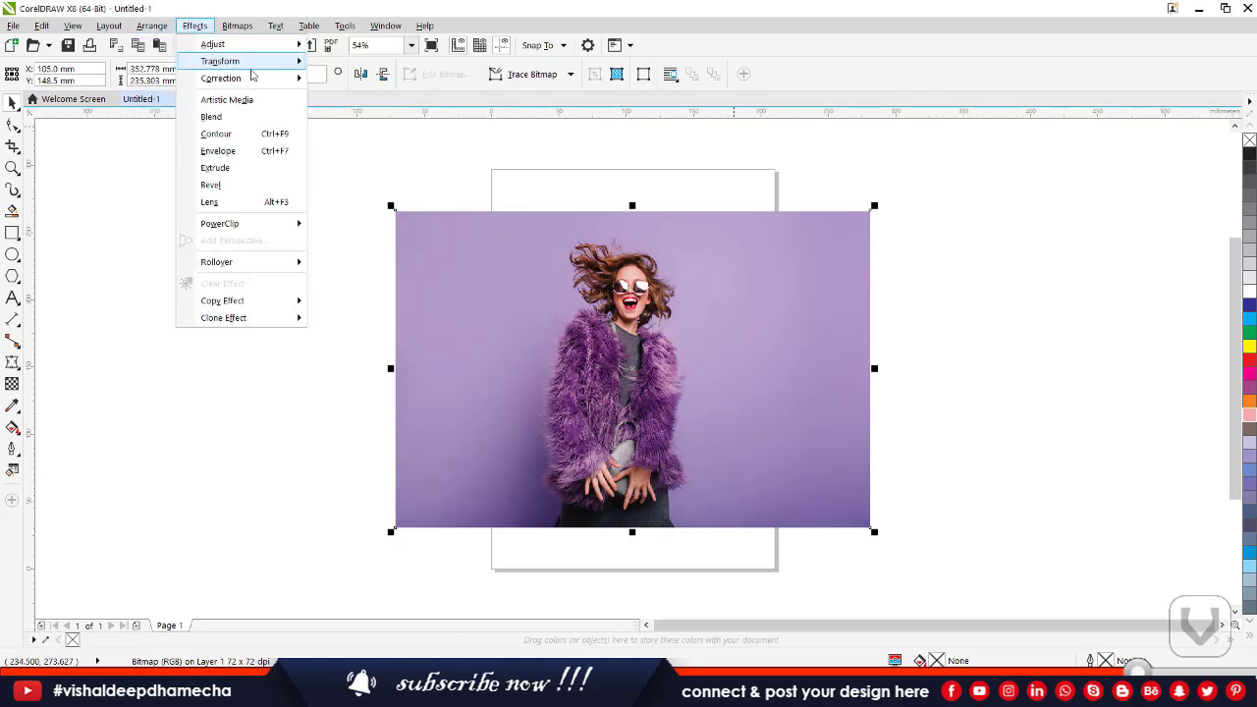
pyautogui.moveTo(272, 45)
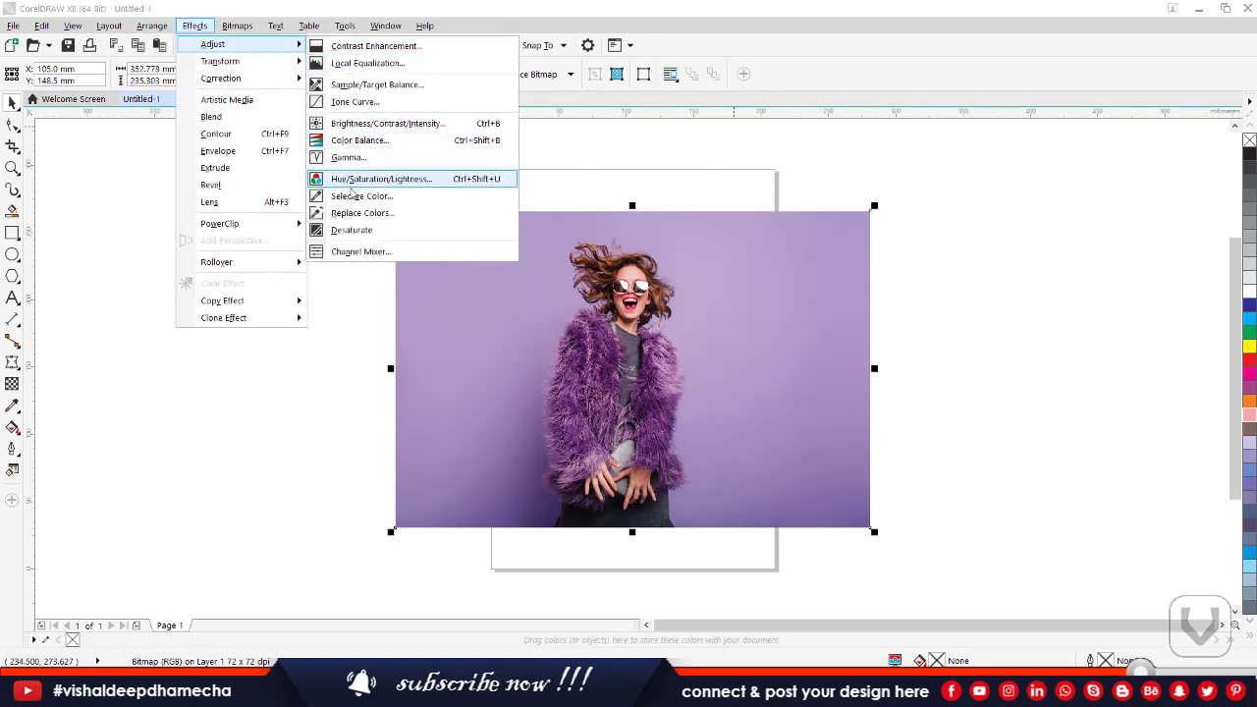
pyautogui.click(351, 230)
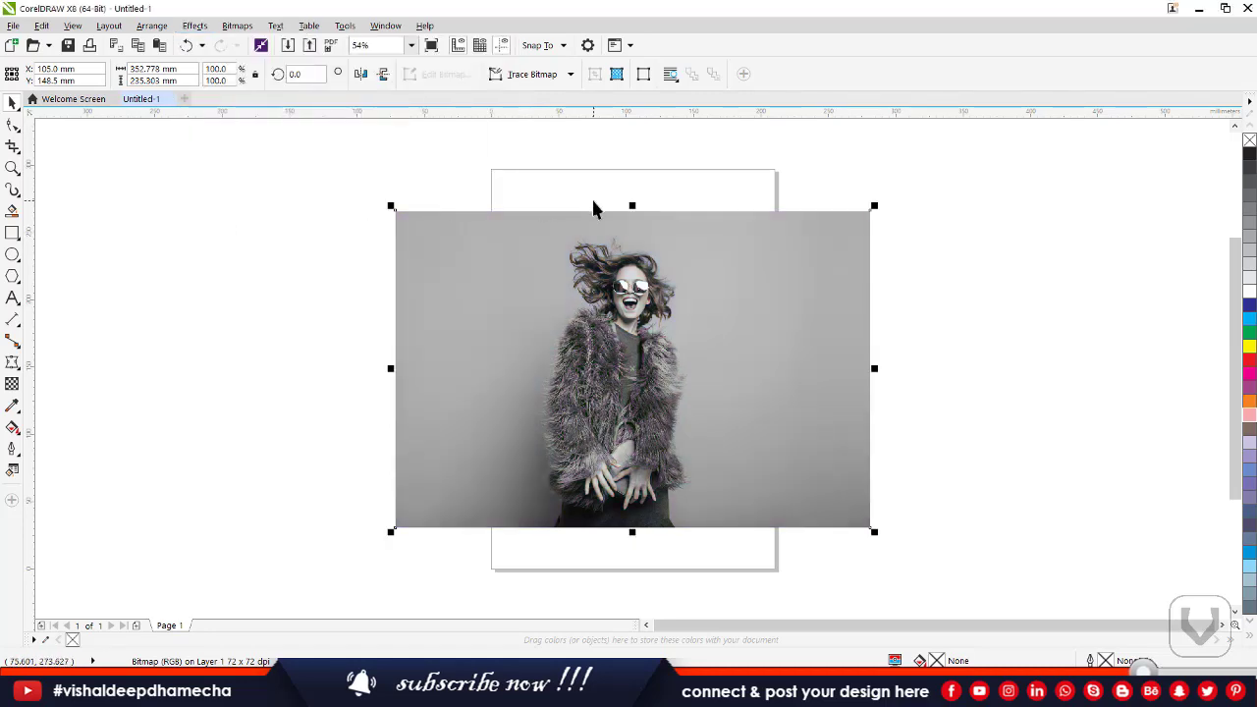
pyautogui.moveTo(716, 324); pyautogui.dragTo(724, 367)
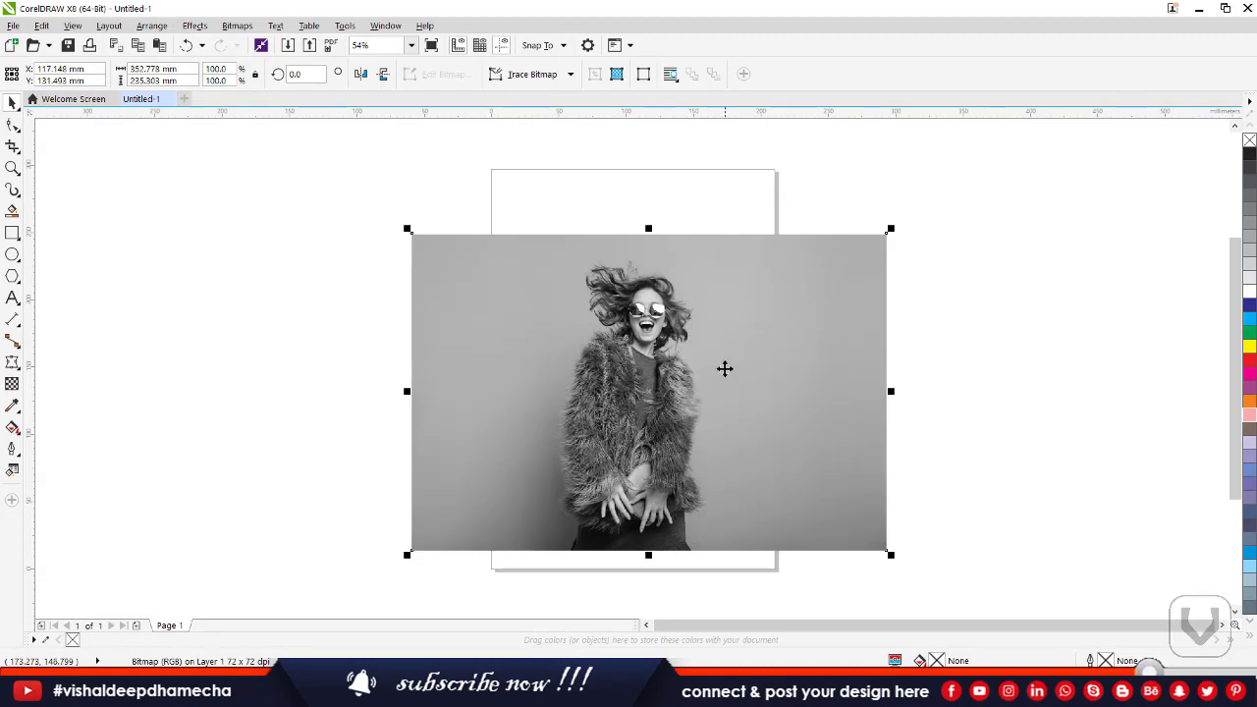
# Undo the photo's moves and the desaturation
pyautogui.hotkey('ctrl', 'z')
pyautogui.hotkey('ctrl', 'z')
pyautogui.hotkey('ctrl', 'z')
pyautogui.hotkey('ctrl', 'z')
pyautogui.hotkey('ctrl', 'z')
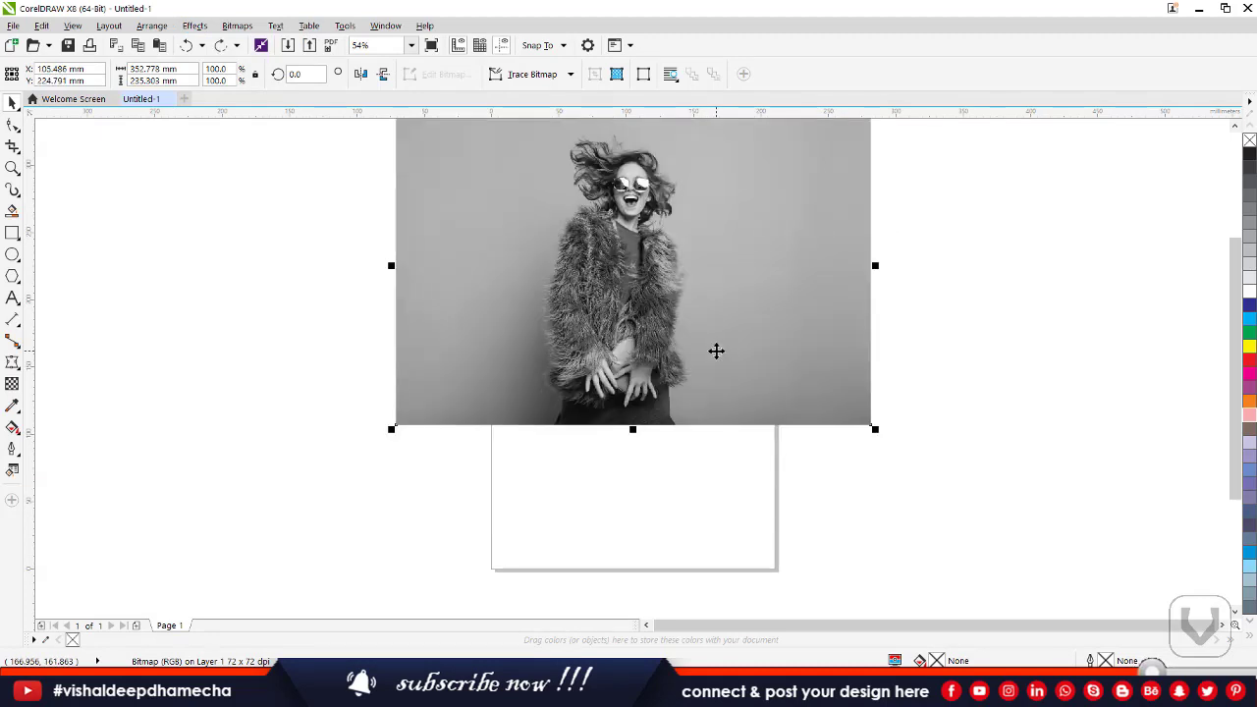
# Open the Channel Mixer adjustment and try the red input at -160 and 90 for the RGB model's Red output channel
pyautogui.click(155, 27)
pyautogui.moveTo(194, 27)
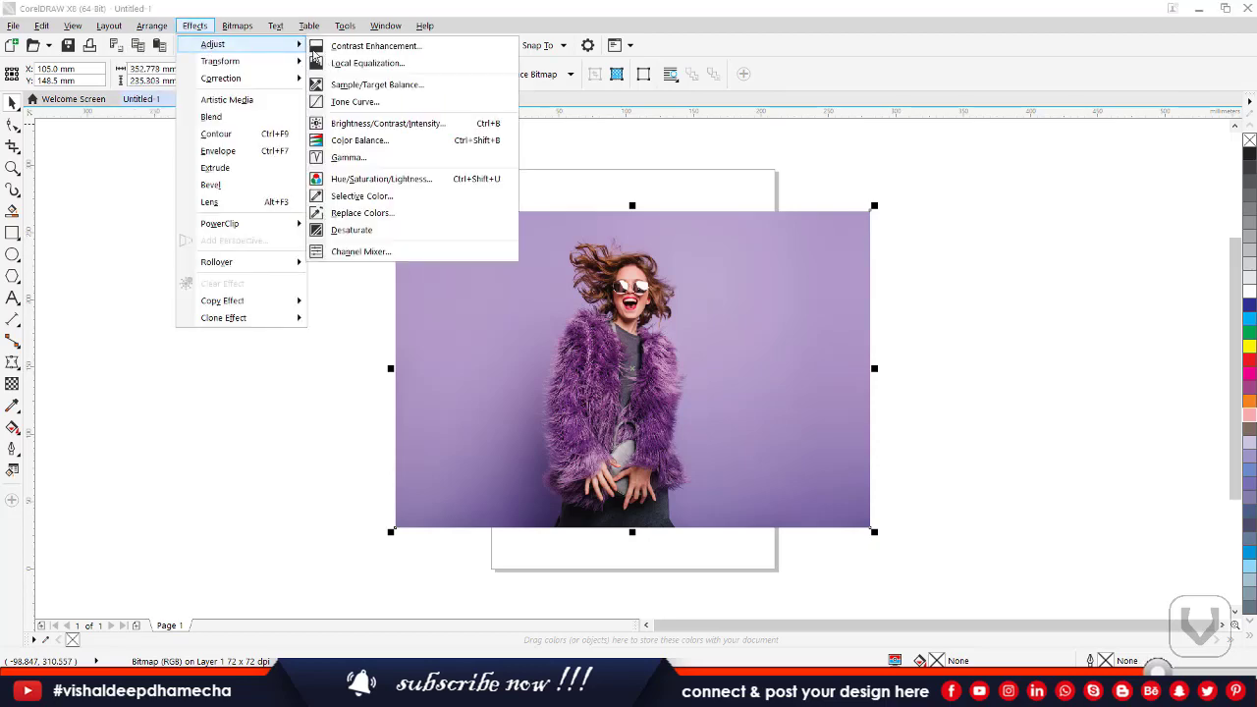
pyautogui.click(383, 251)
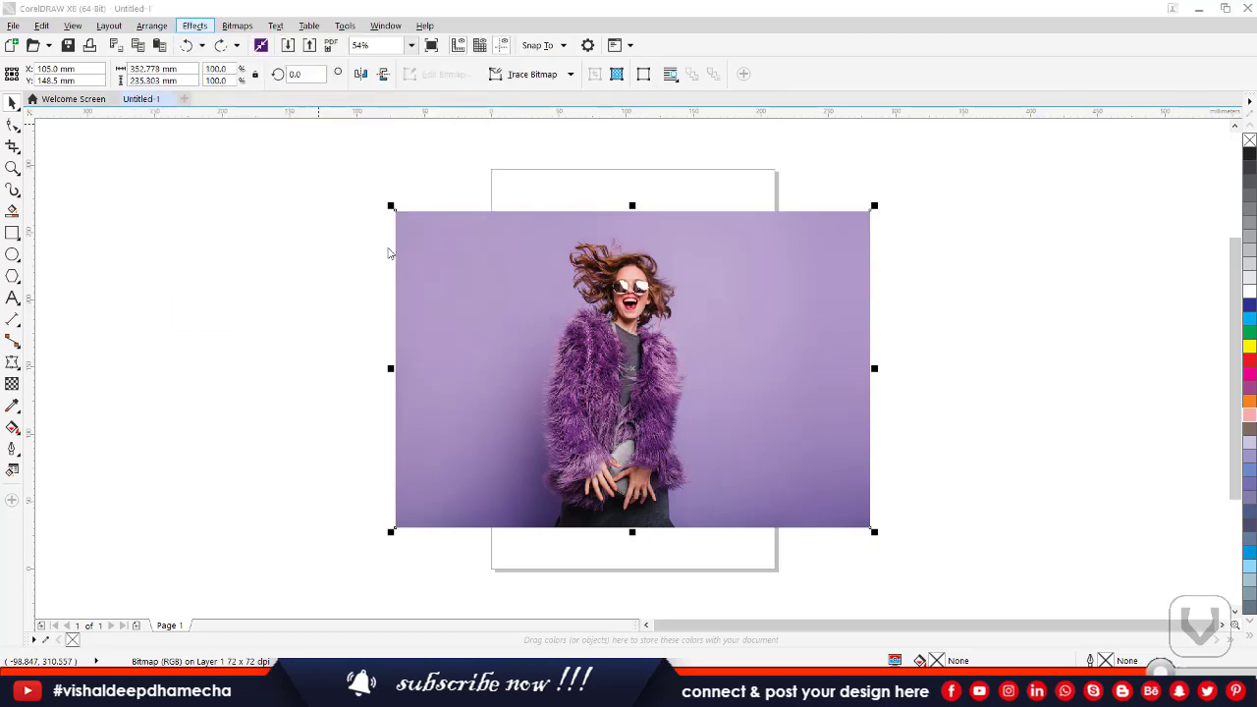
pyautogui.moveTo(598, 217); pyautogui.dragTo(877, 150)
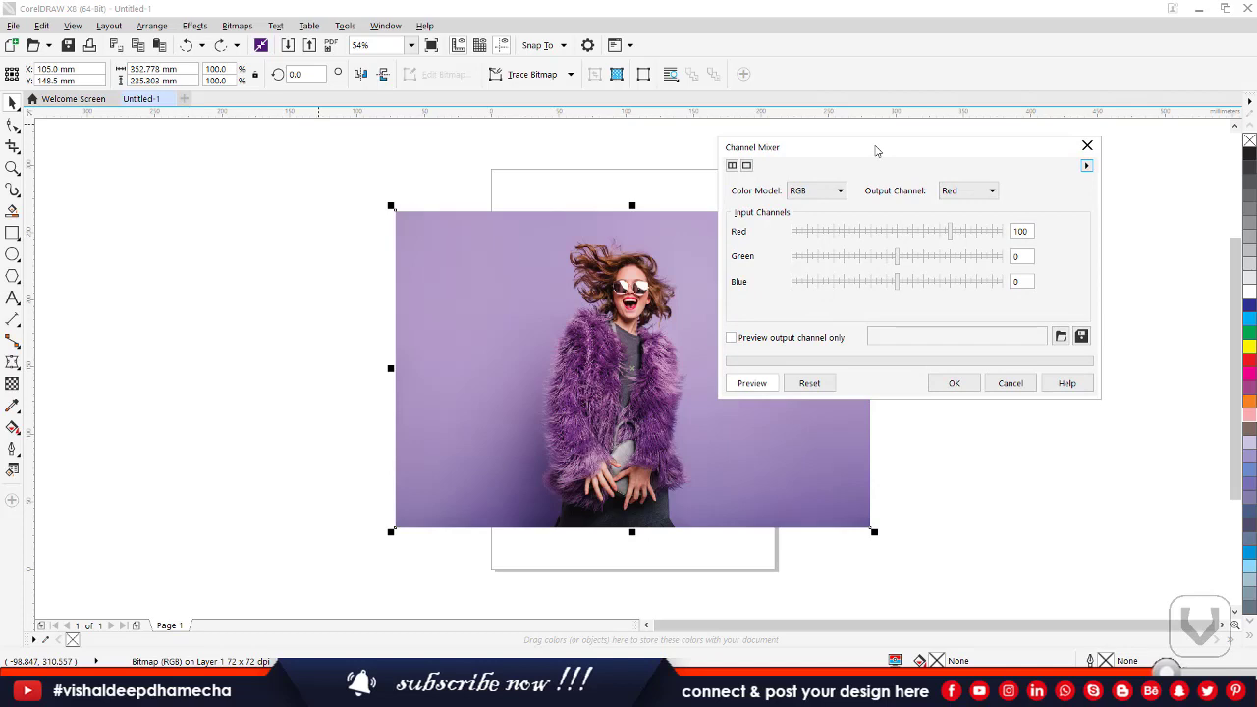
pyautogui.moveTo(949, 230); pyautogui.dragTo(975, 231)
pyautogui.moveTo(937, 229); pyautogui.dragTo(814, 236)
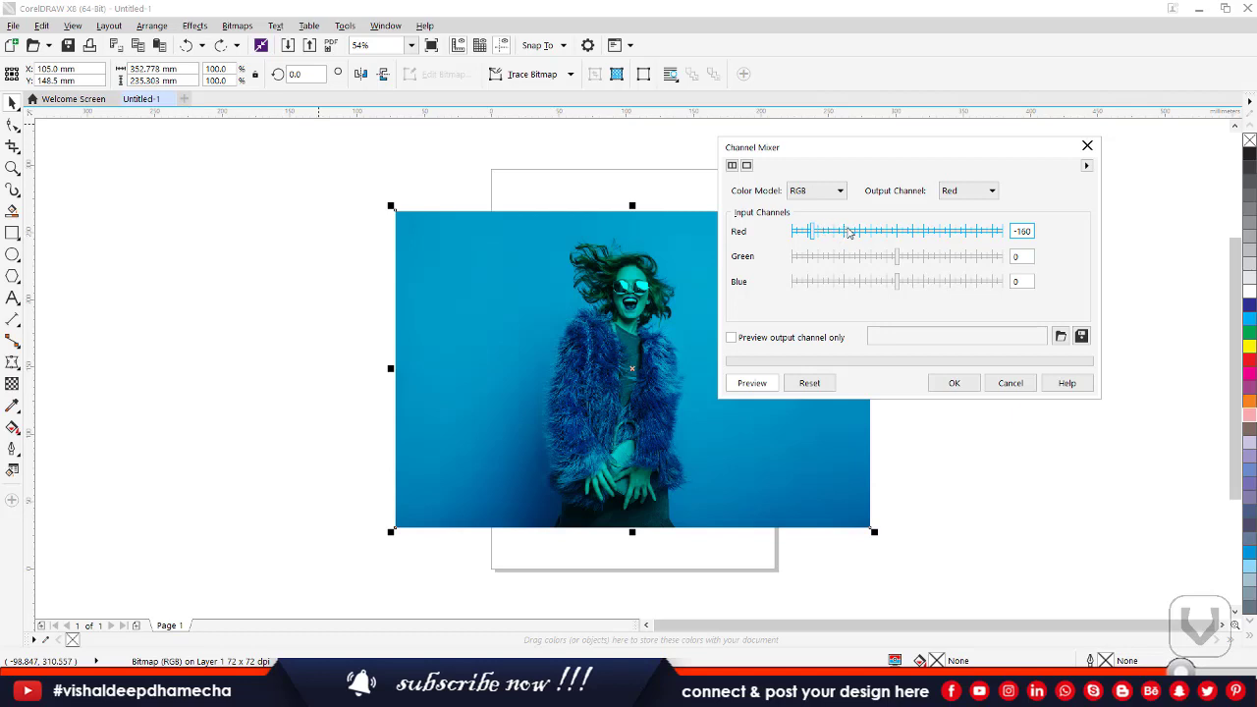
pyautogui.click(868, 232)
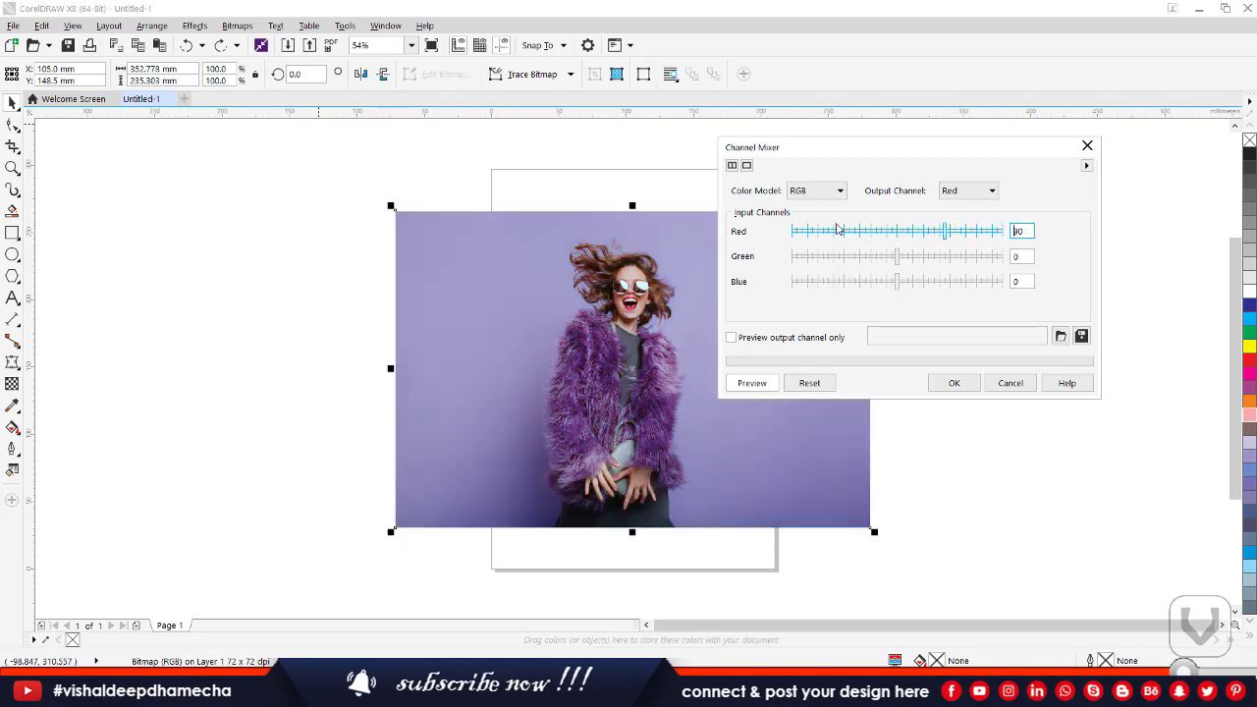
# Try the CMYK model's Cyan output channel with cyan -40, magenta 80, yellow -100 and black -60
pyautogui.click(821, 193)
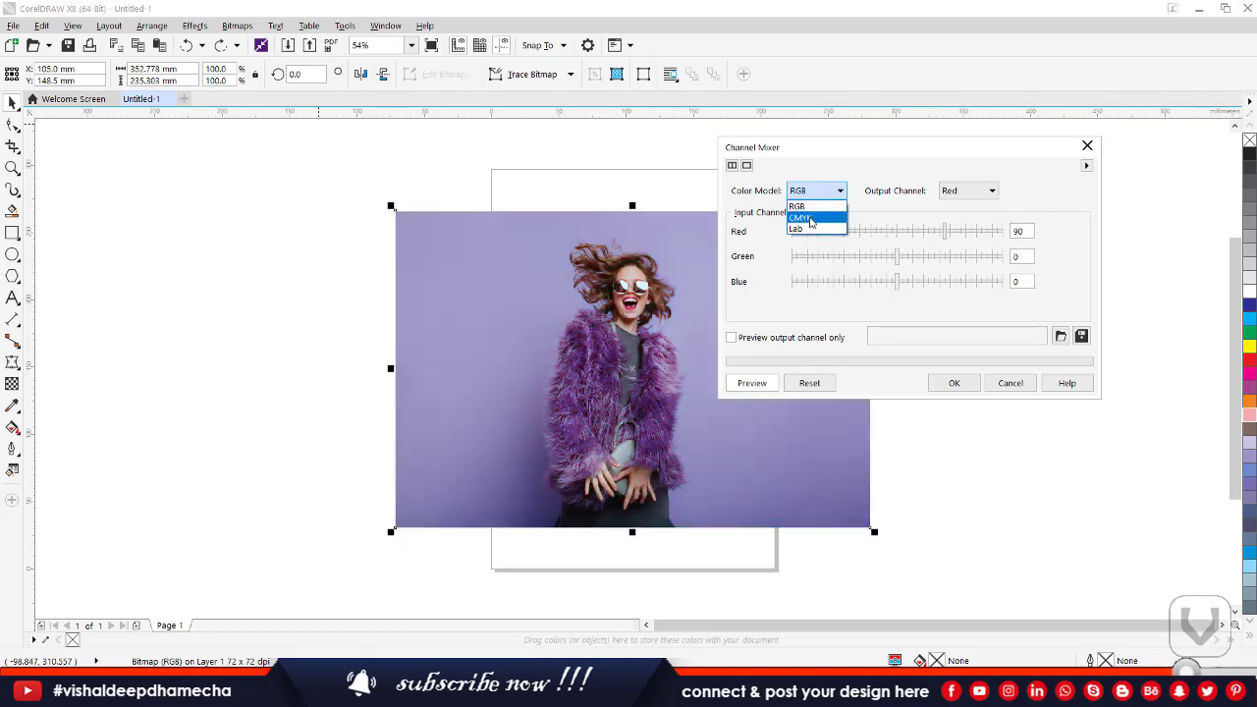
pyautogui.click(811, 219)
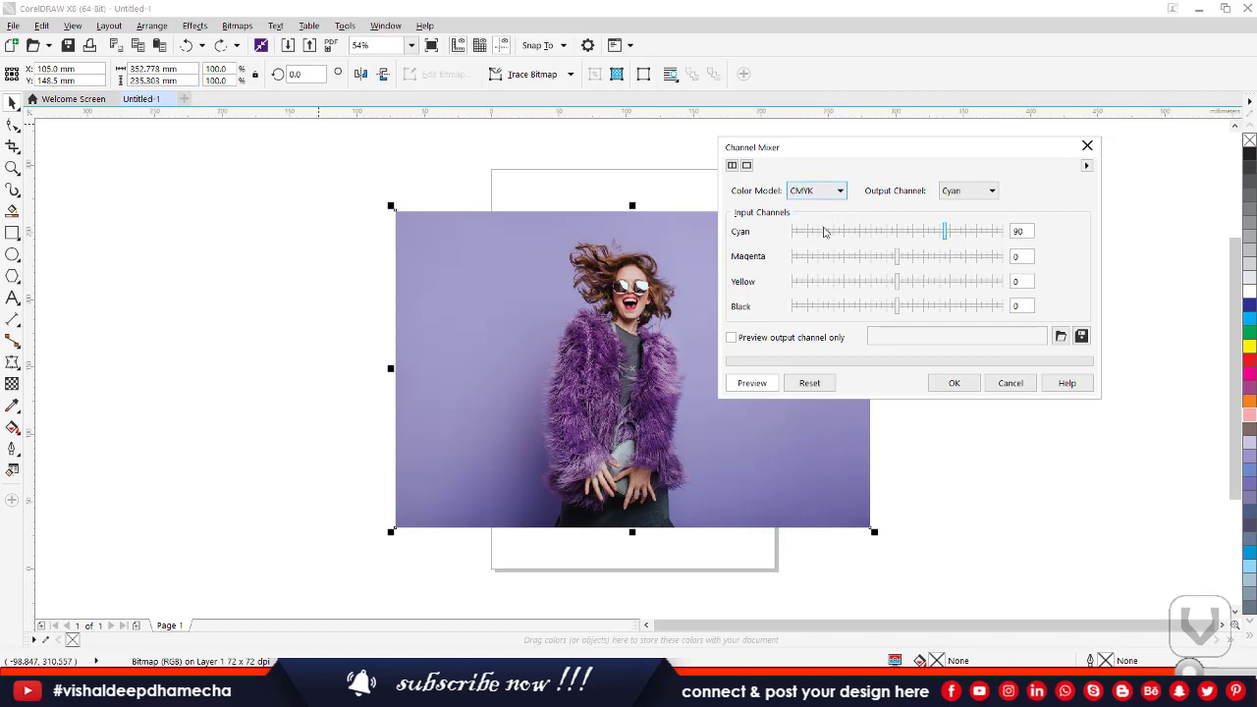
pyautogui.moveTo(823, 231); pyautogui.dragTo(876, 233)
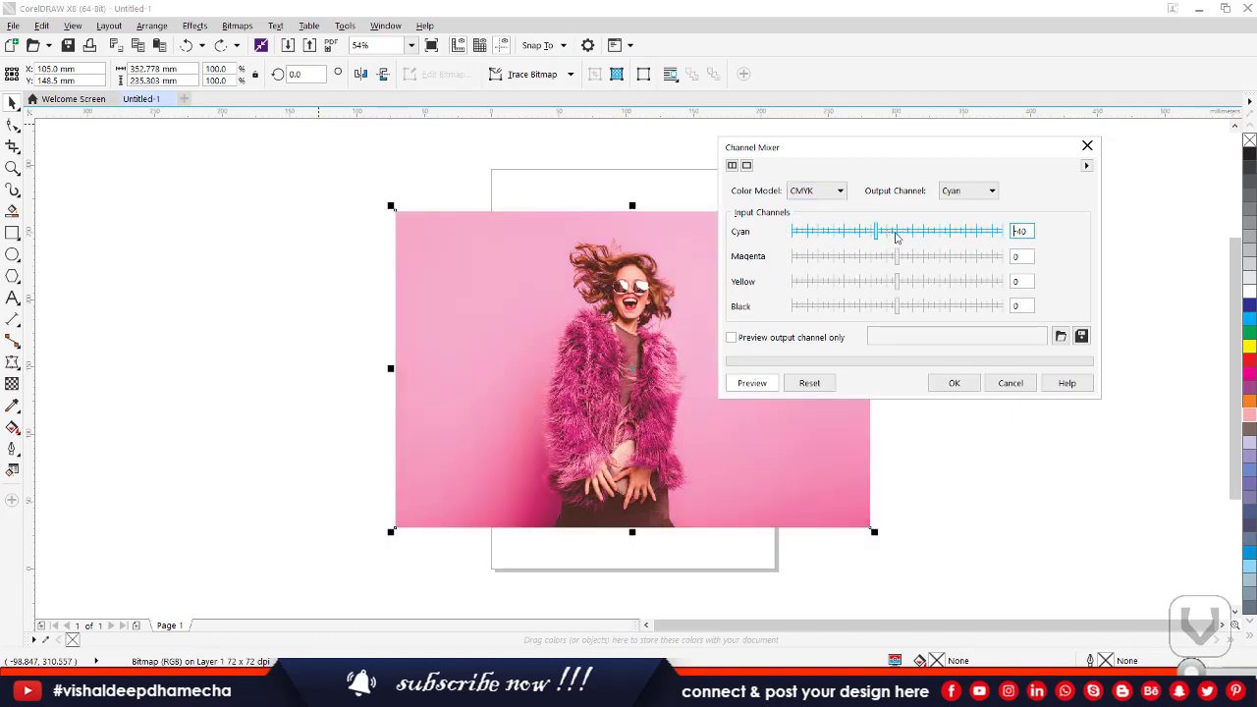
pyautogui.click(939, 256)
pyautogui.moveTo(866, 284); pyautogui.dragTo(843, 284)
pyautogui.click(864, 306)
# Try the RGB model's Red output channel with green -100 and blue -90, and reset and cancel the Channel Mixer
pyautogui.click(812, 193)
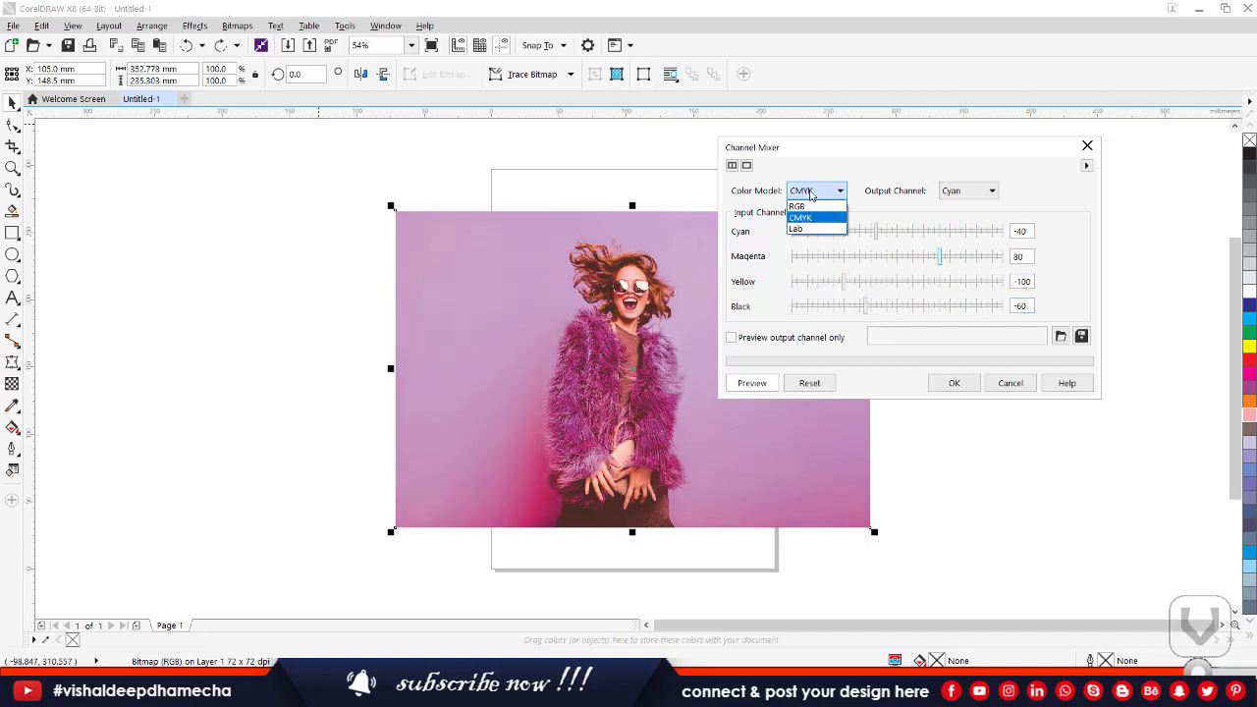
pyautogui.click(810, 194)
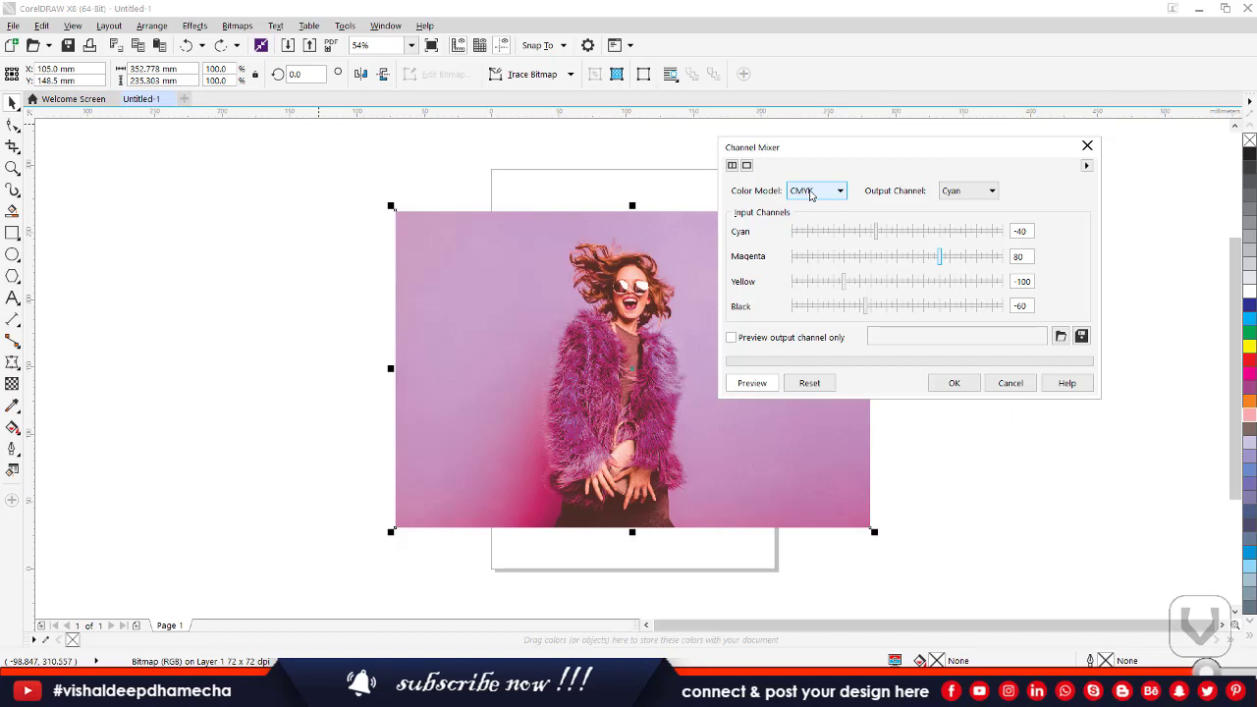
pyautogui.click(810, 195)
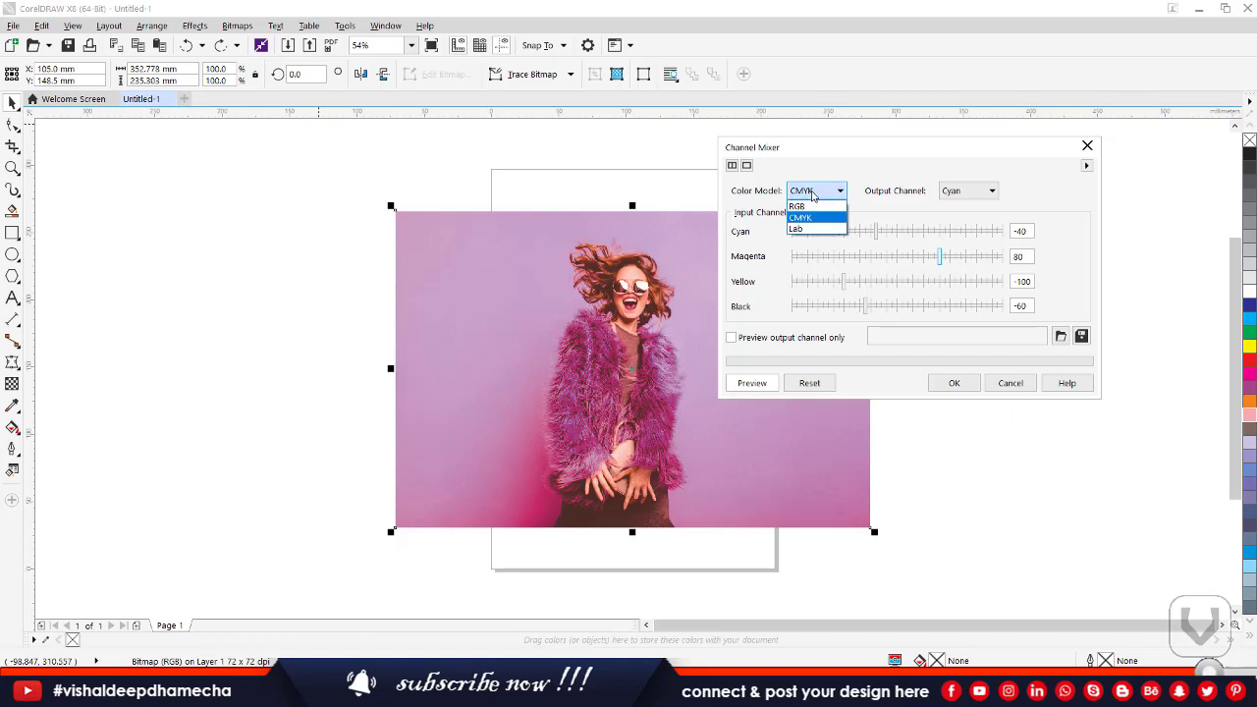
pyautogui.click(813, 209)
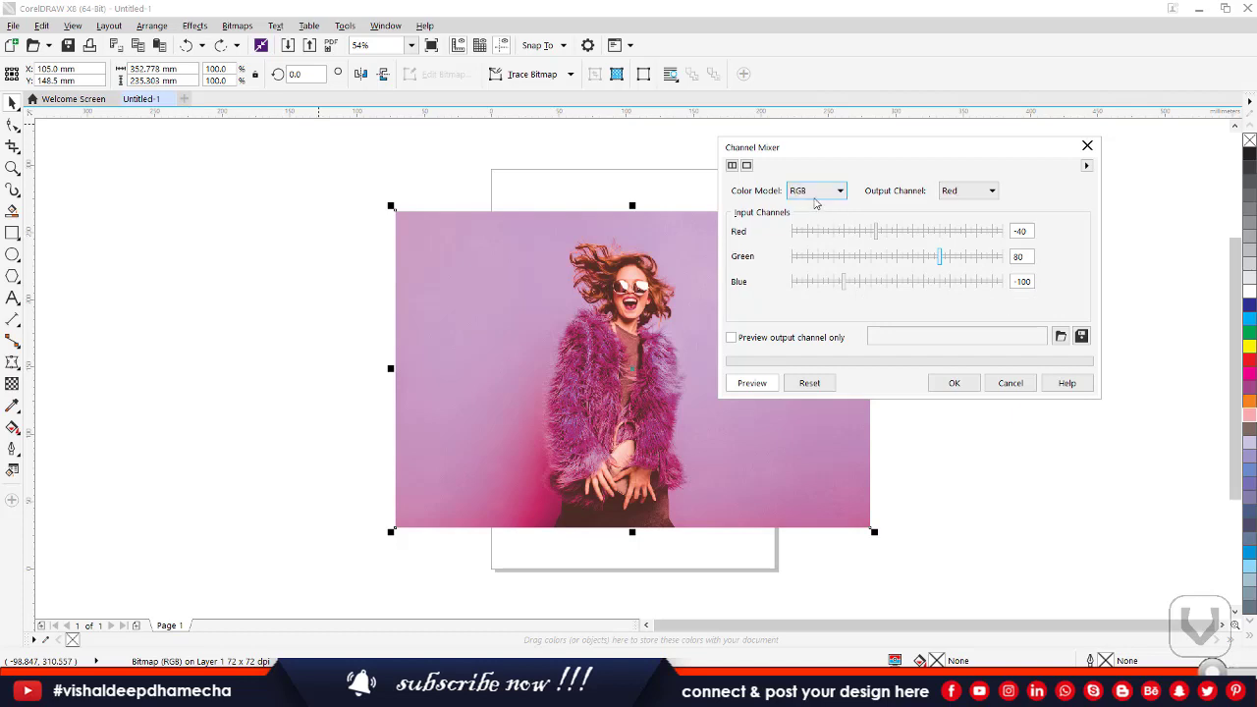
pyautogui.click(845, 256)
pyautogui.click(889, 282)
pyautogui.moveTo(890, 282); pyautogui.dragTo(827, 284)
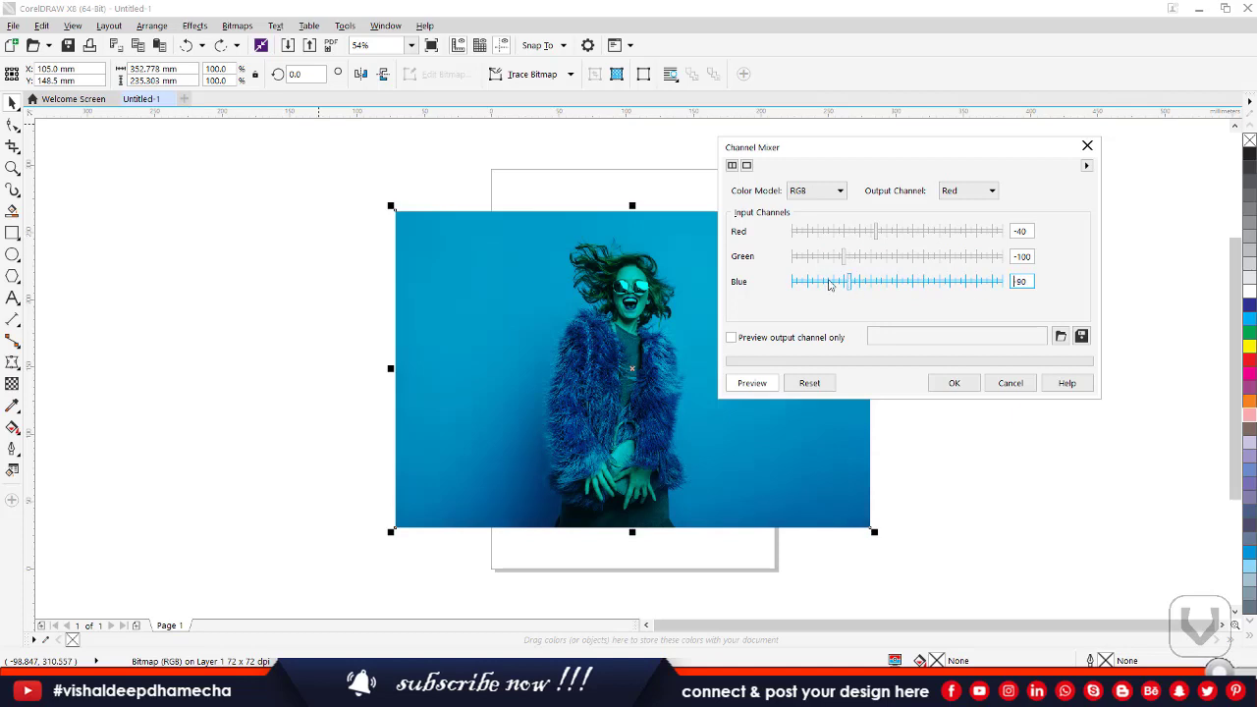
pyautogui.click(795, 388)
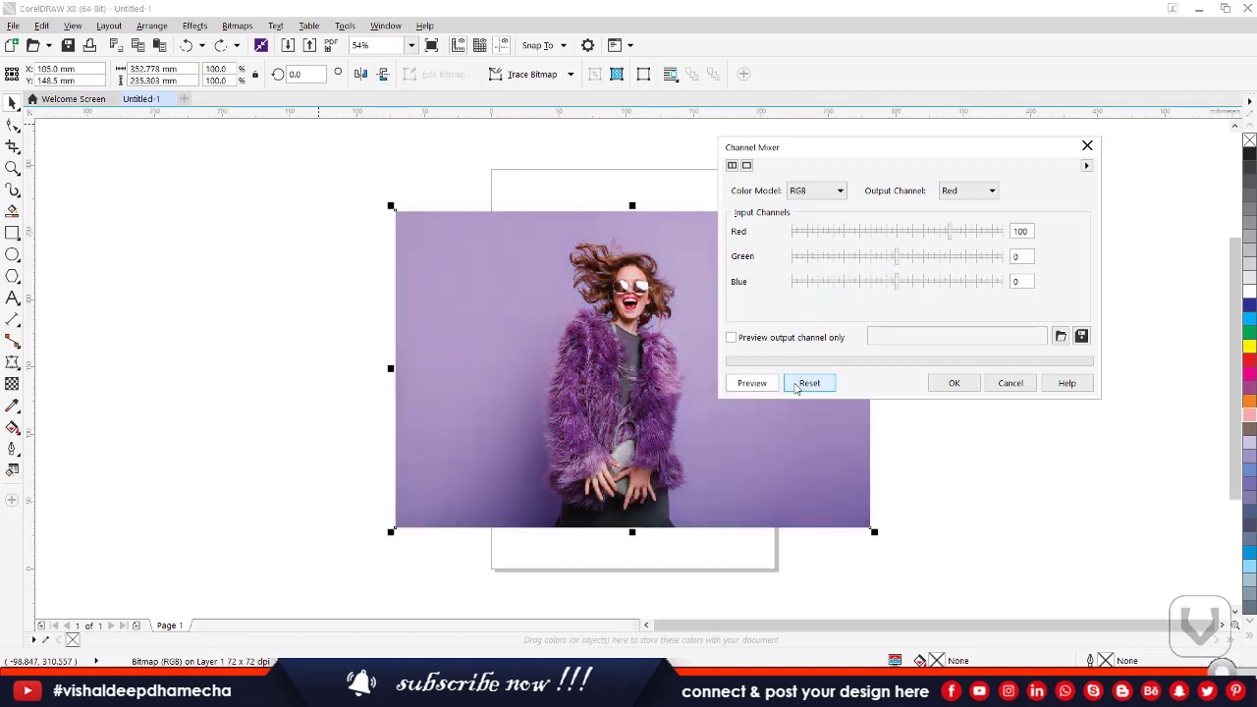
pyautogui.click(1010, 385)
pyautogui.click(194, 26)
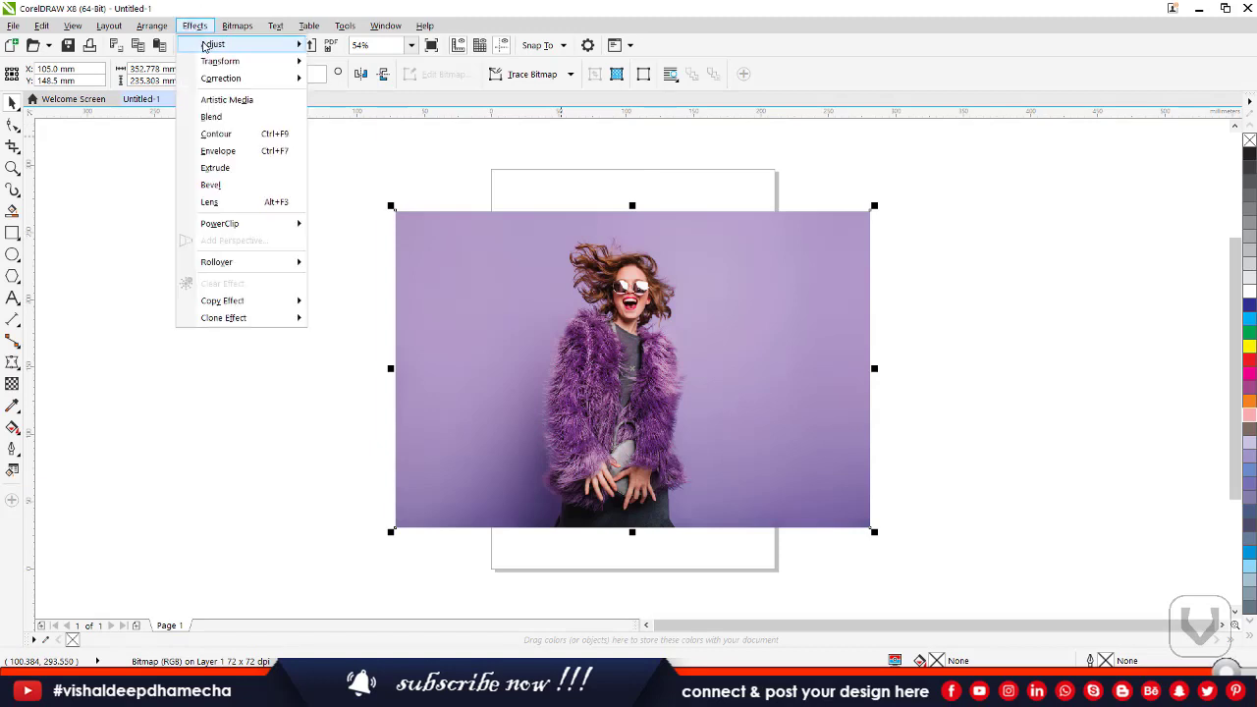
pyautogui.moveTo(210, 45)
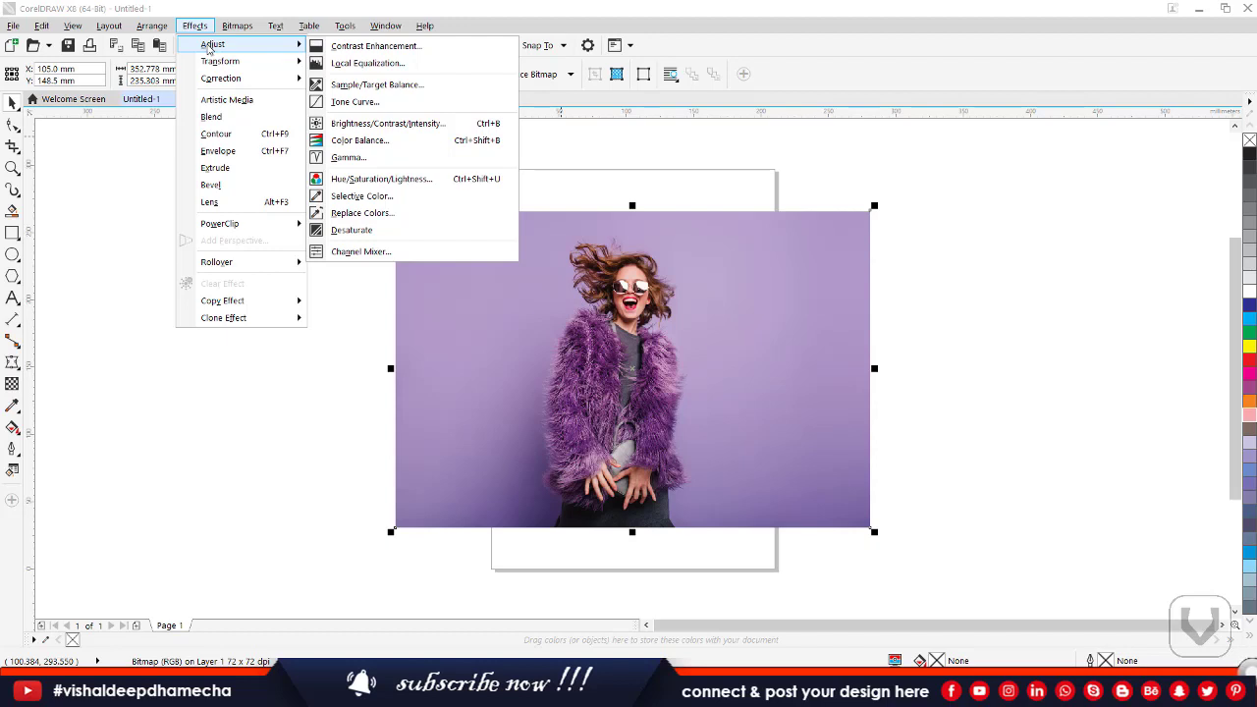
pyautogui.click(134, 280)
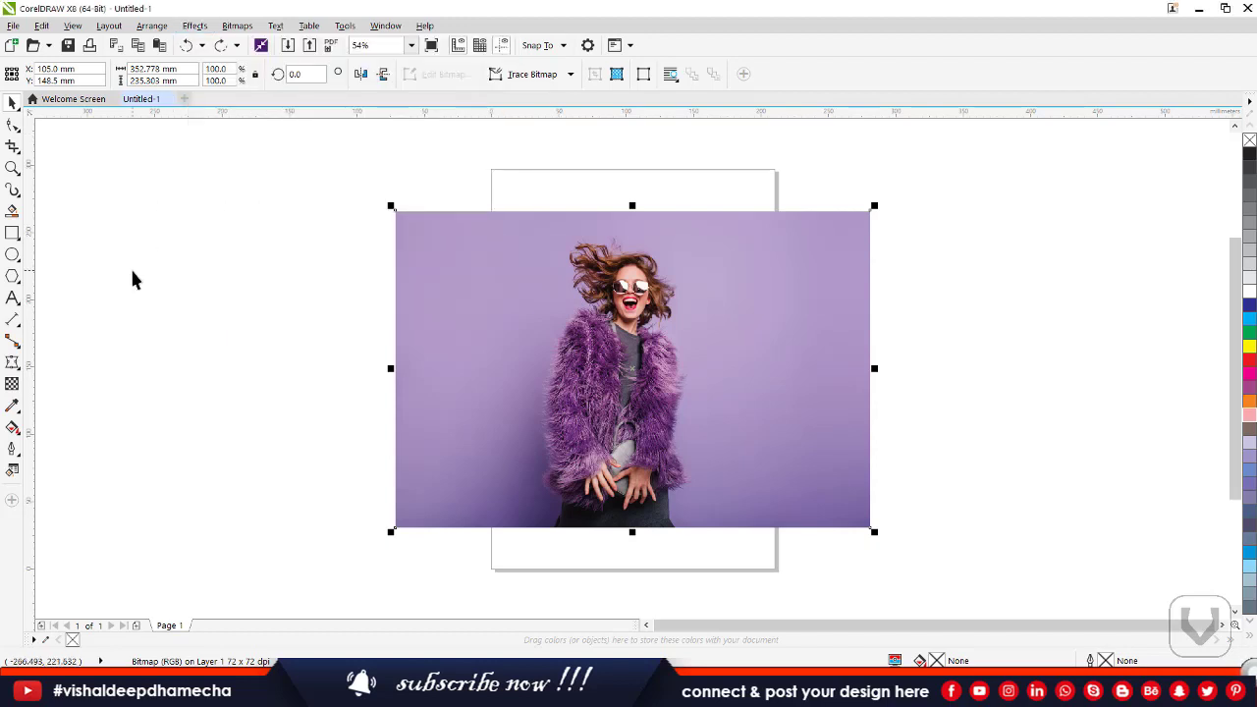